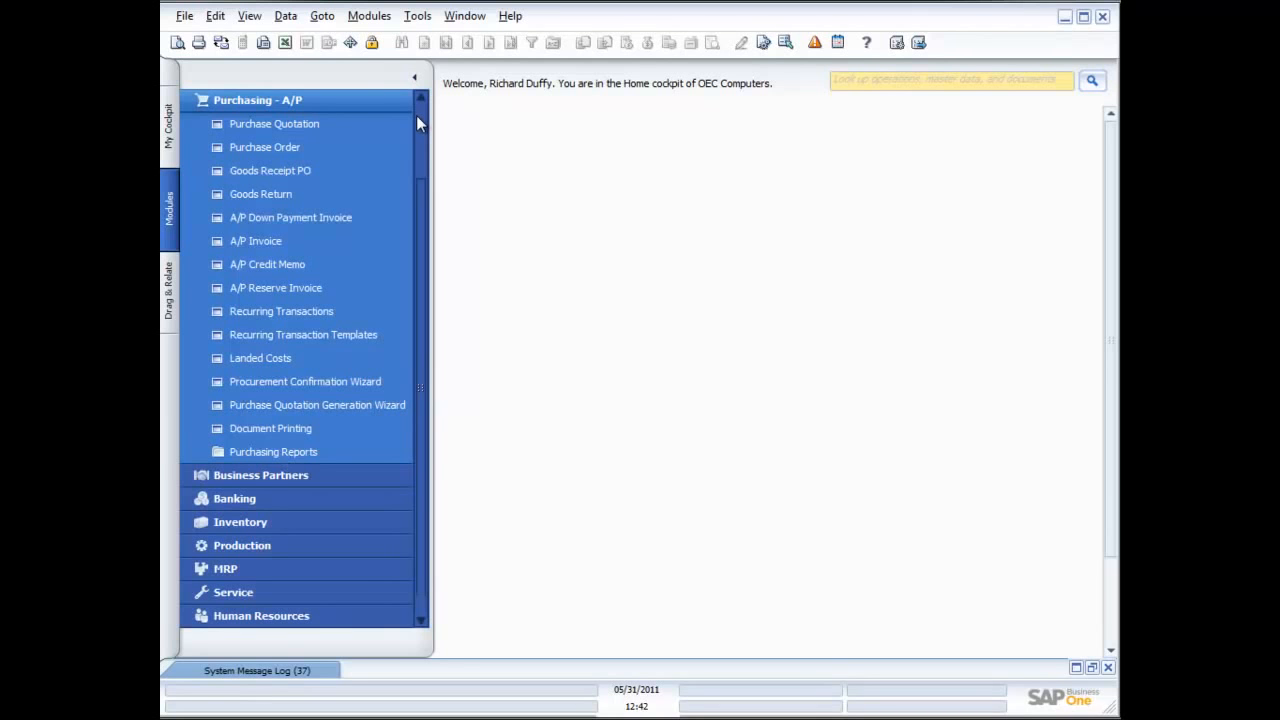
Start a new purchase quotation and choose Acme Associates (V10000) as the vendor
left_click(288, 123)
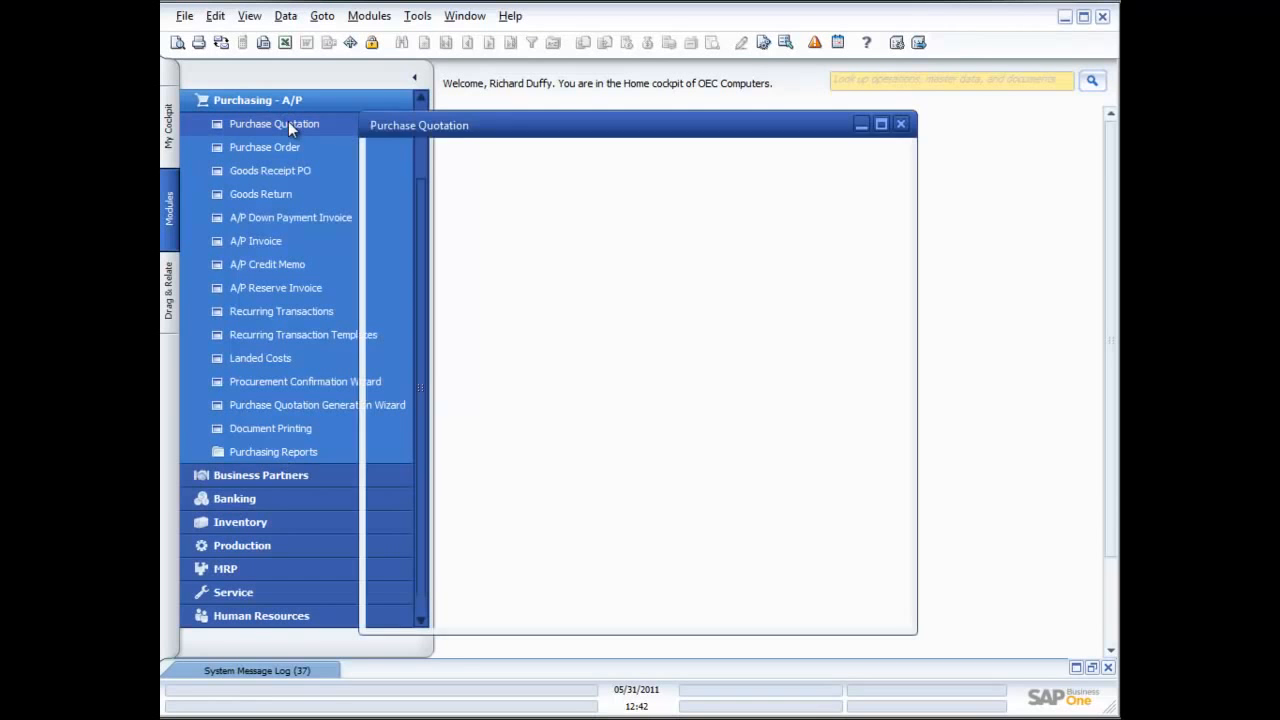
left_click_drag(583, 125, 692, 115)
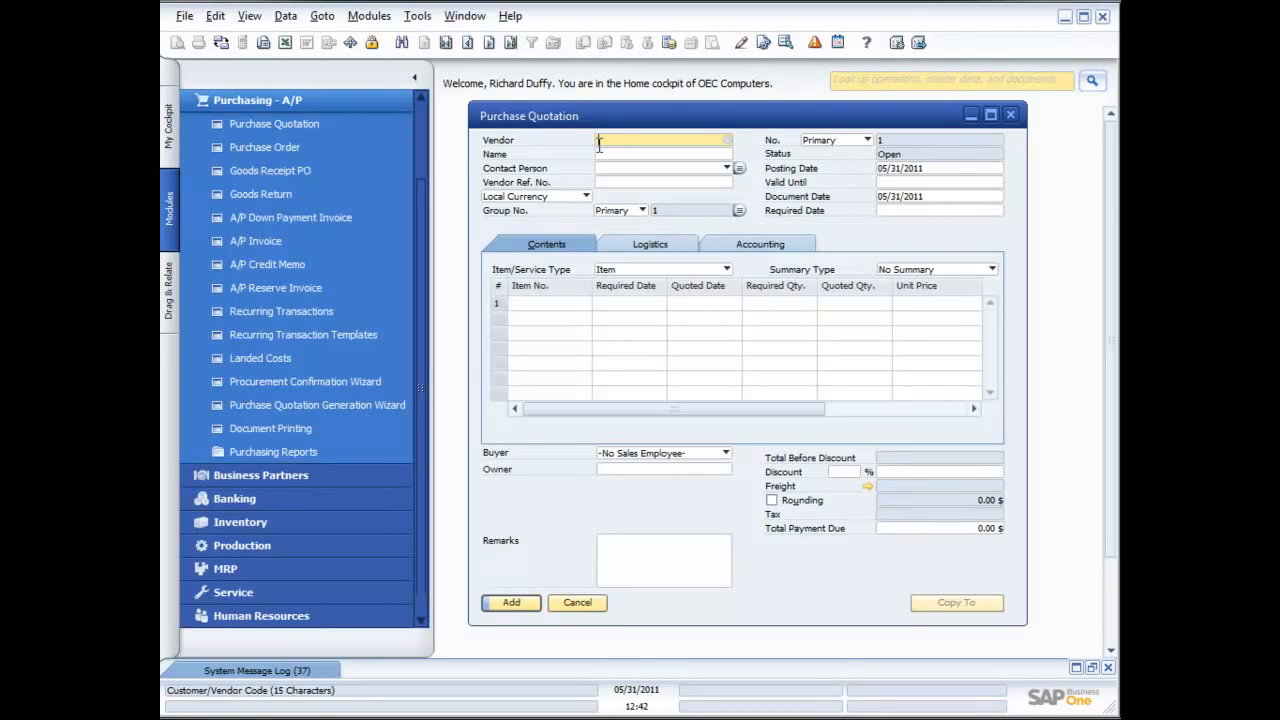
left_click(727, 141)
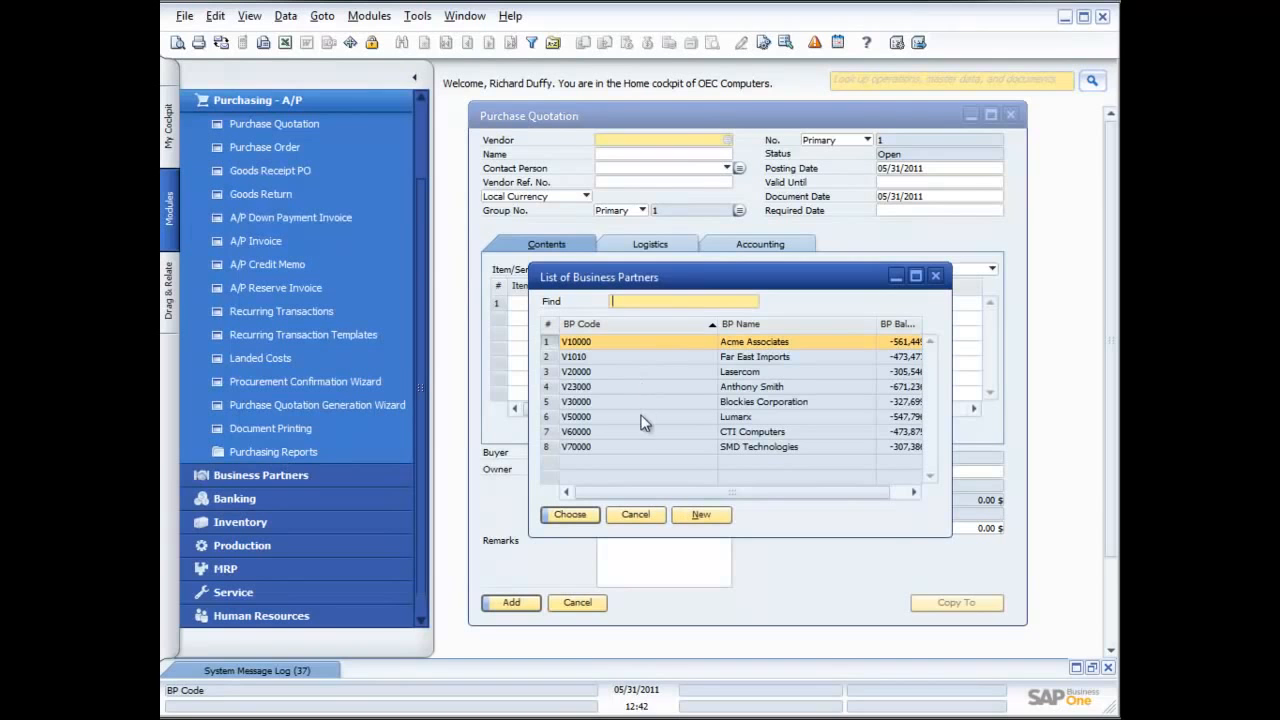
double_click(642, 343)
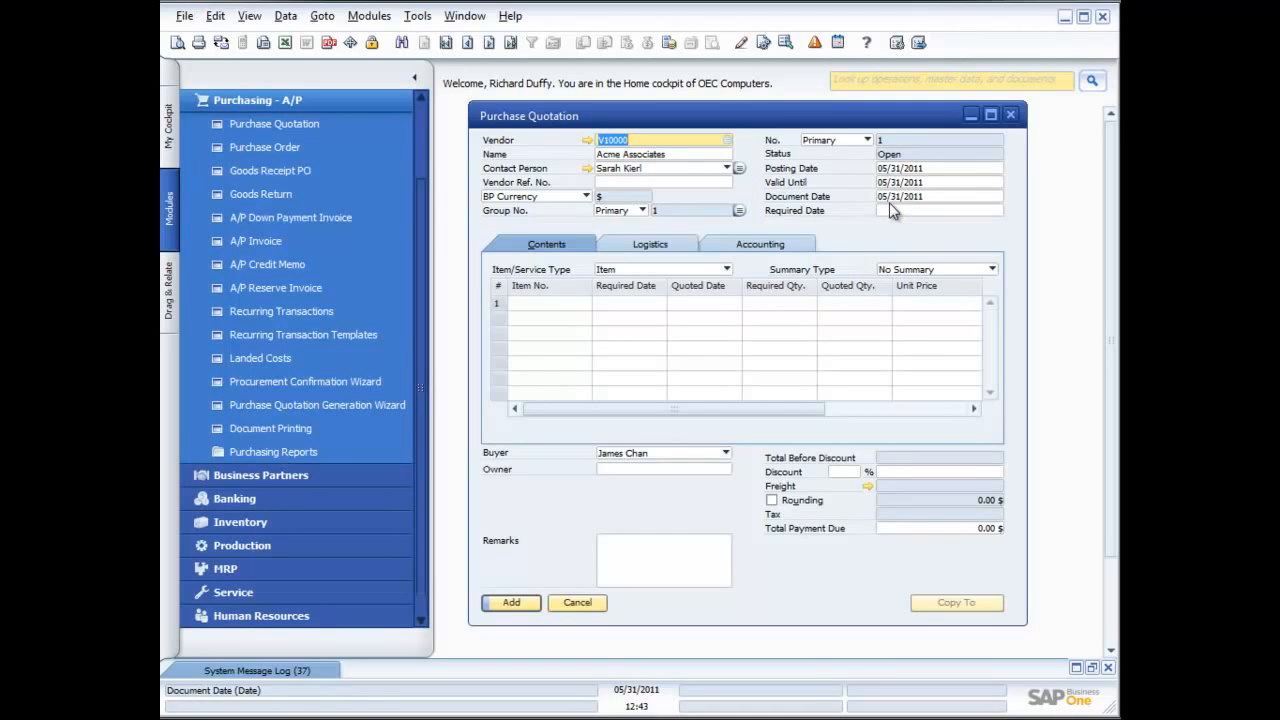
Enter item A00001 (IBM Infoprint 1312) in the first row of the quotation contents
left_click(567, 301)
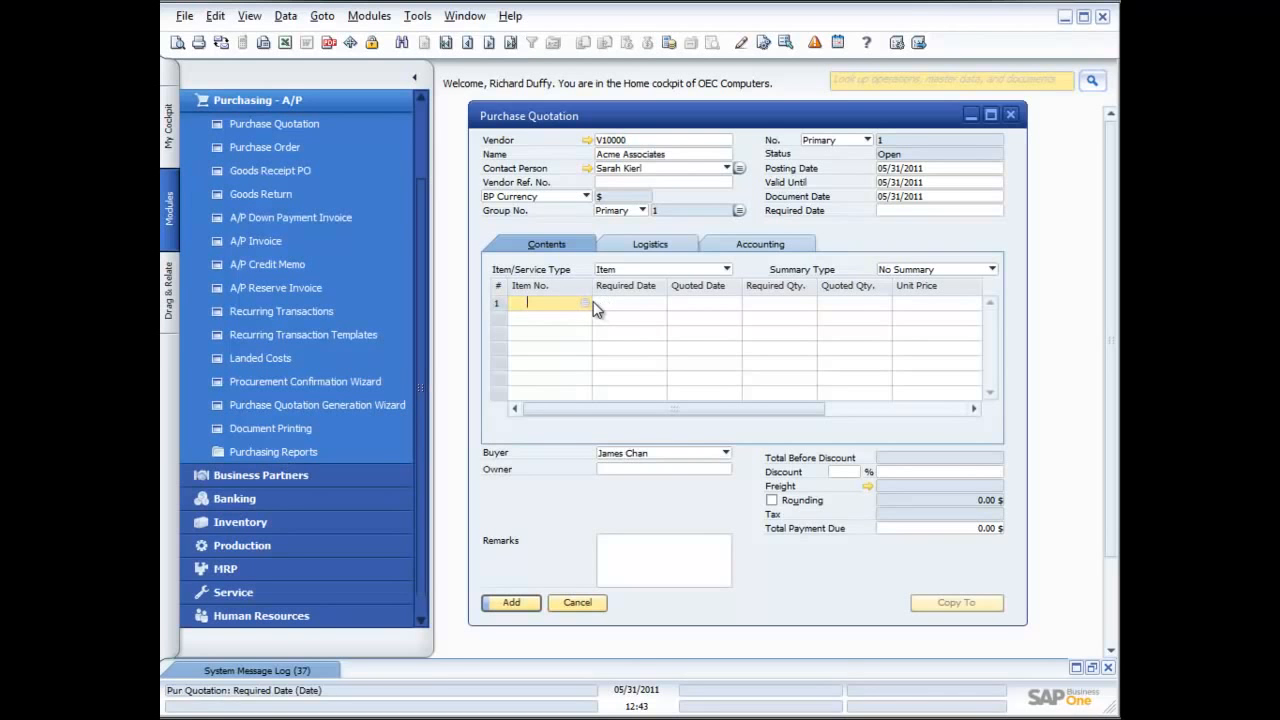
left_click(585, 303)
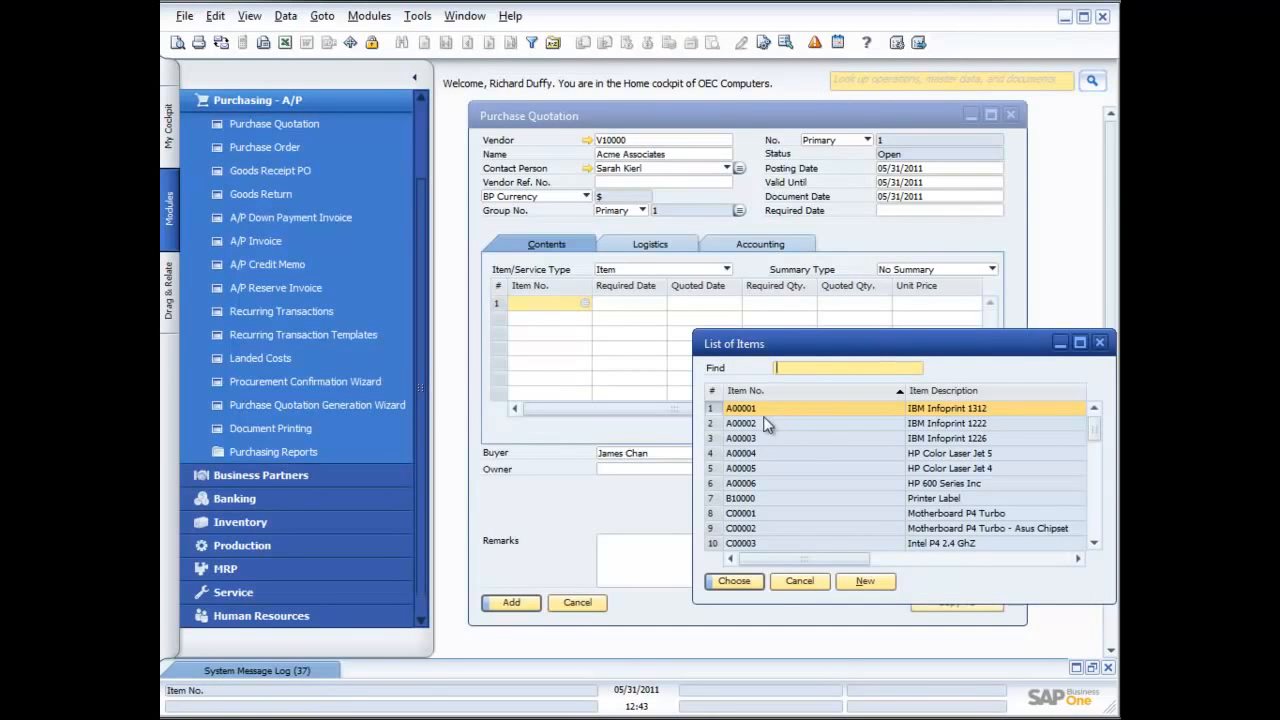
double_click(873, 408)
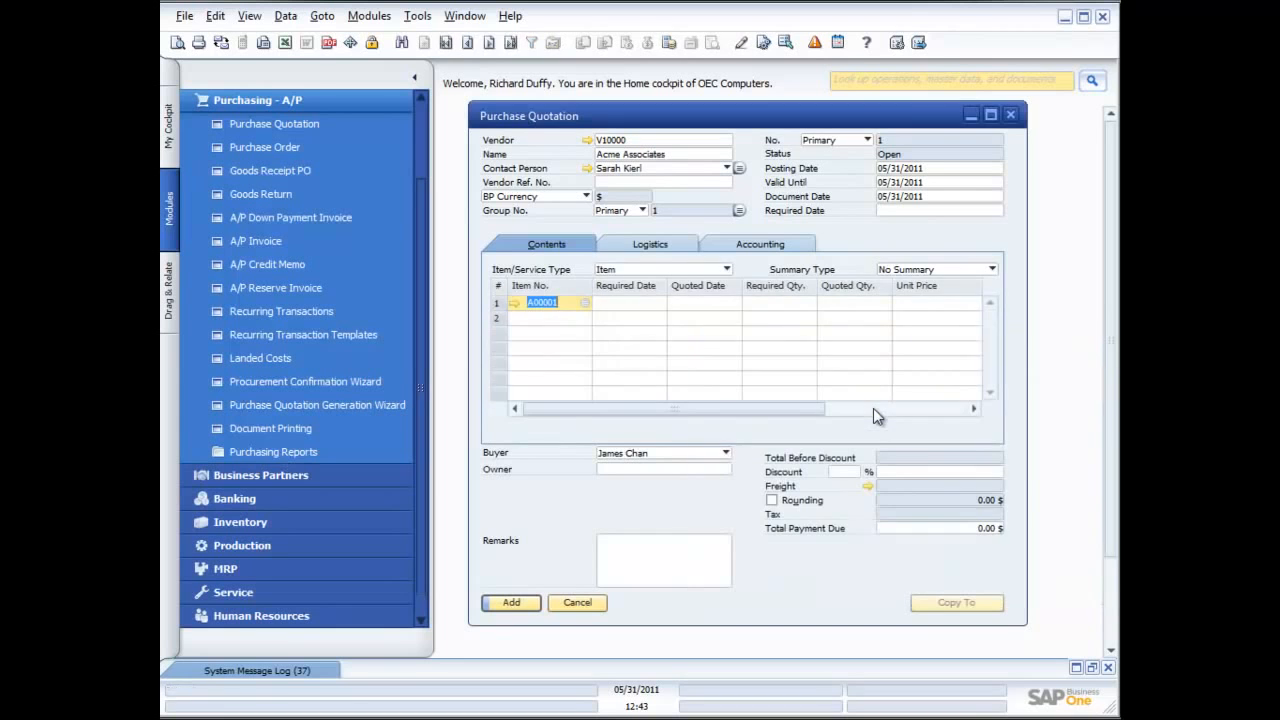
Set the required date of the A00001 row to 06/03/2011, keeping the current buyer
left_click(640, 302)
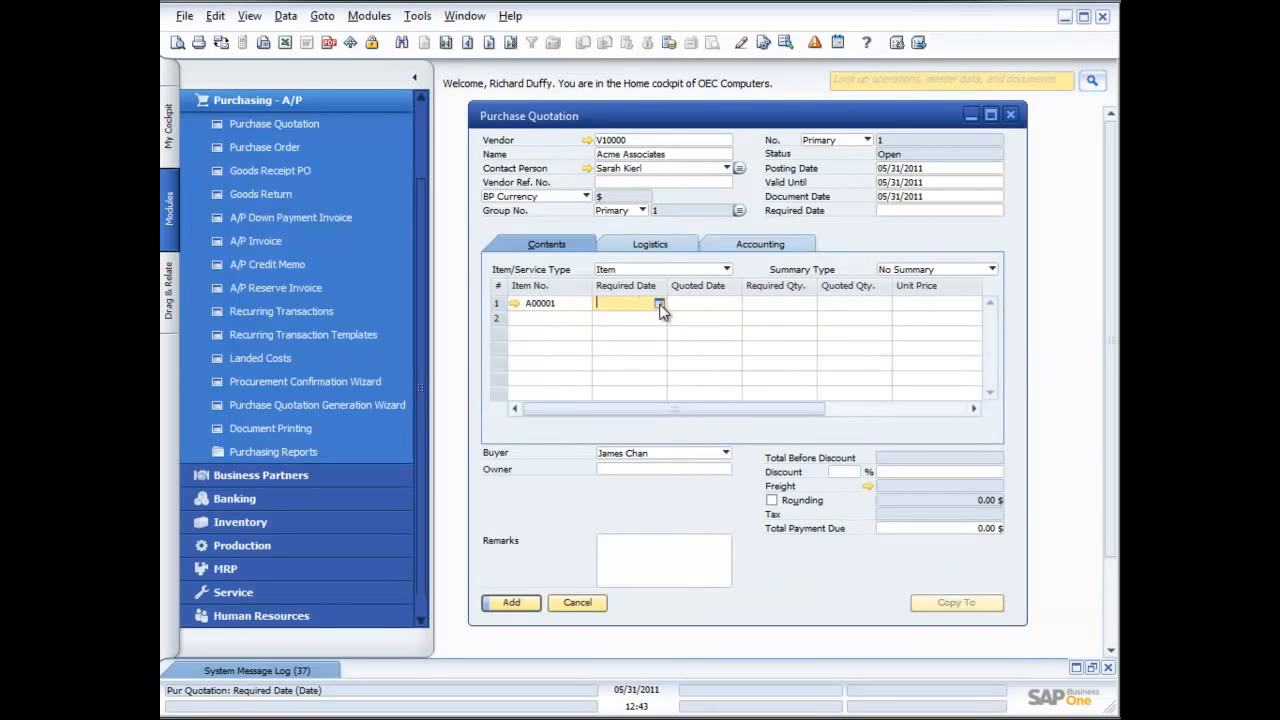
left_click(659, 302)
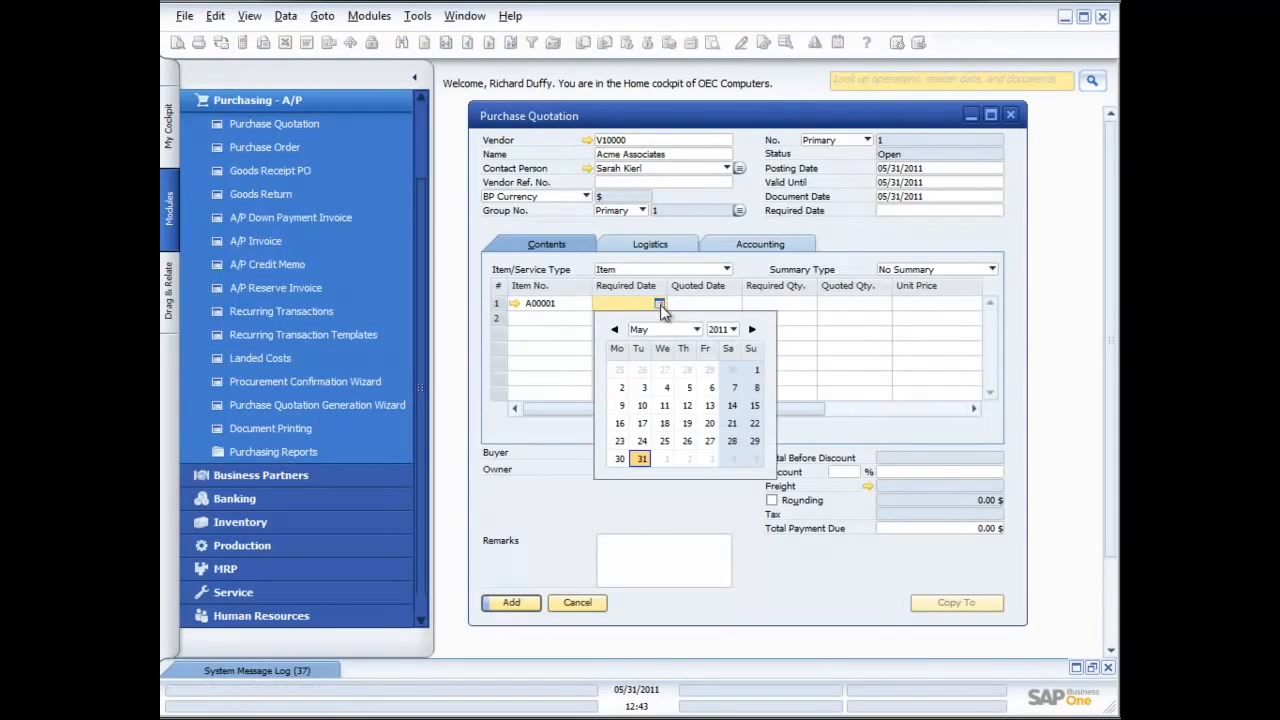
left_click(709, 458)
left_click(712, 454)
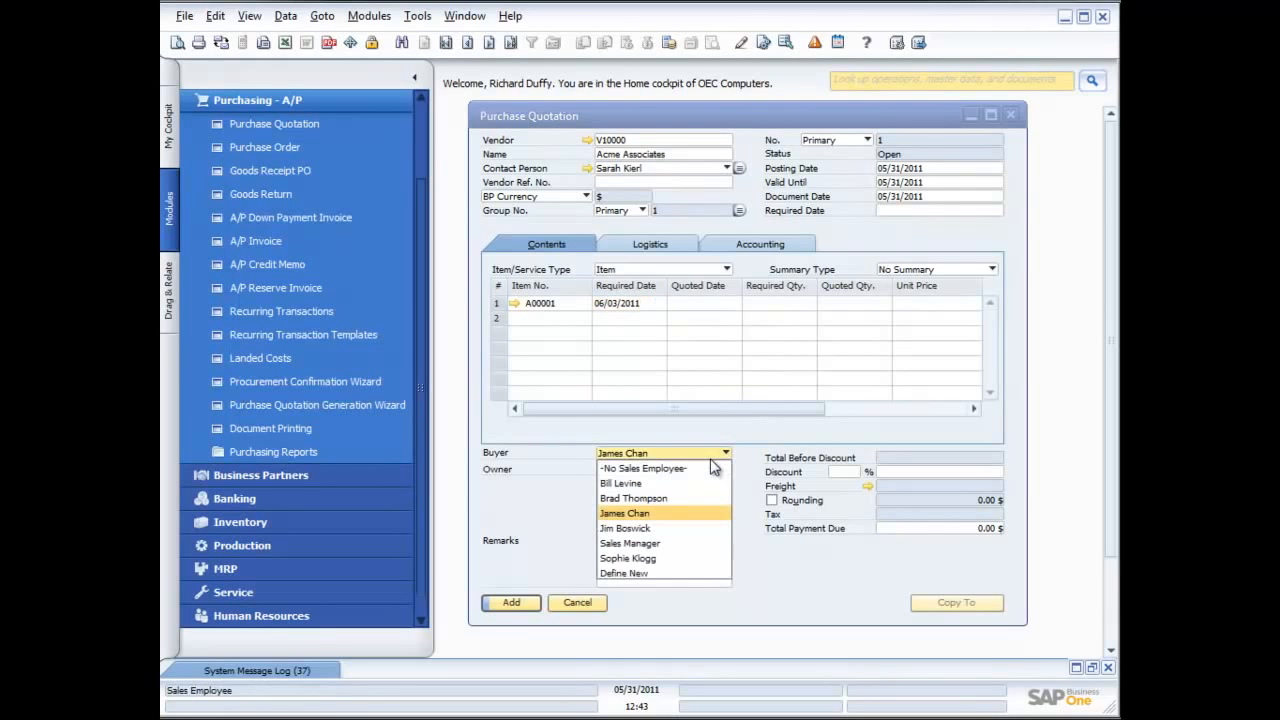
left_click(649, 300)
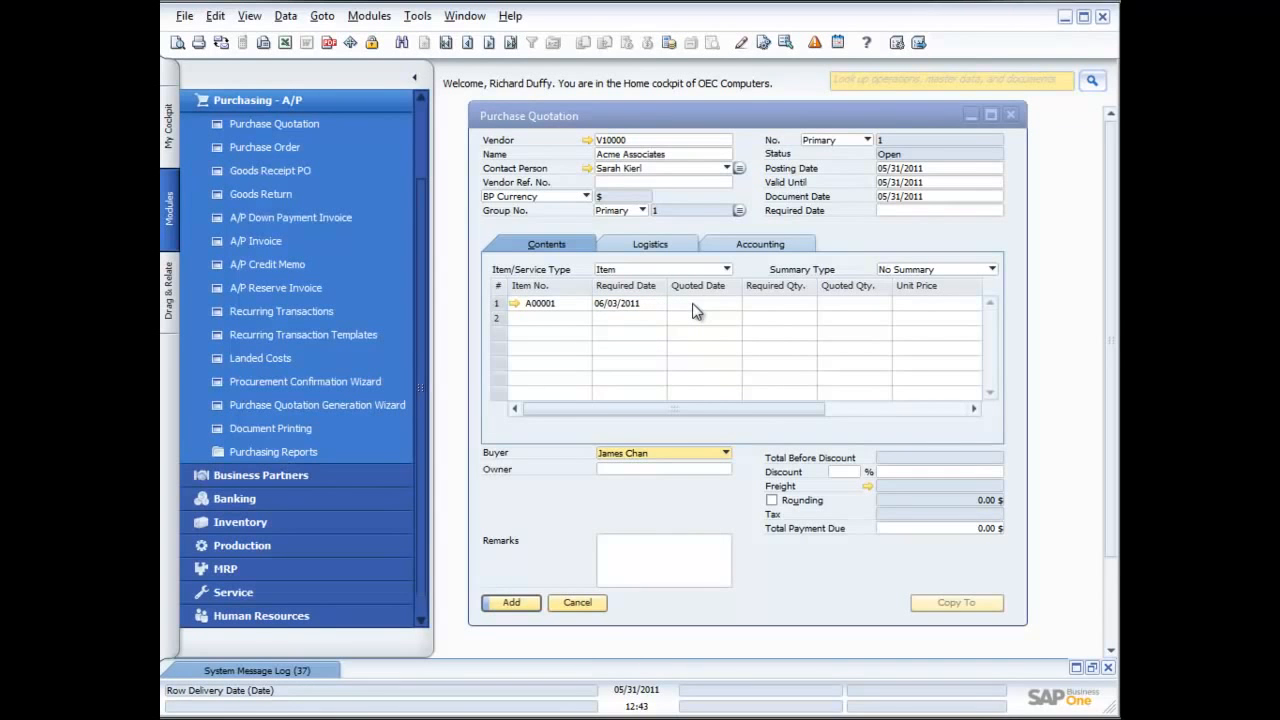
Set the quoted date of the A00001 row to 05/31/2011
left_click(697, 305)
left_click(734, 304)
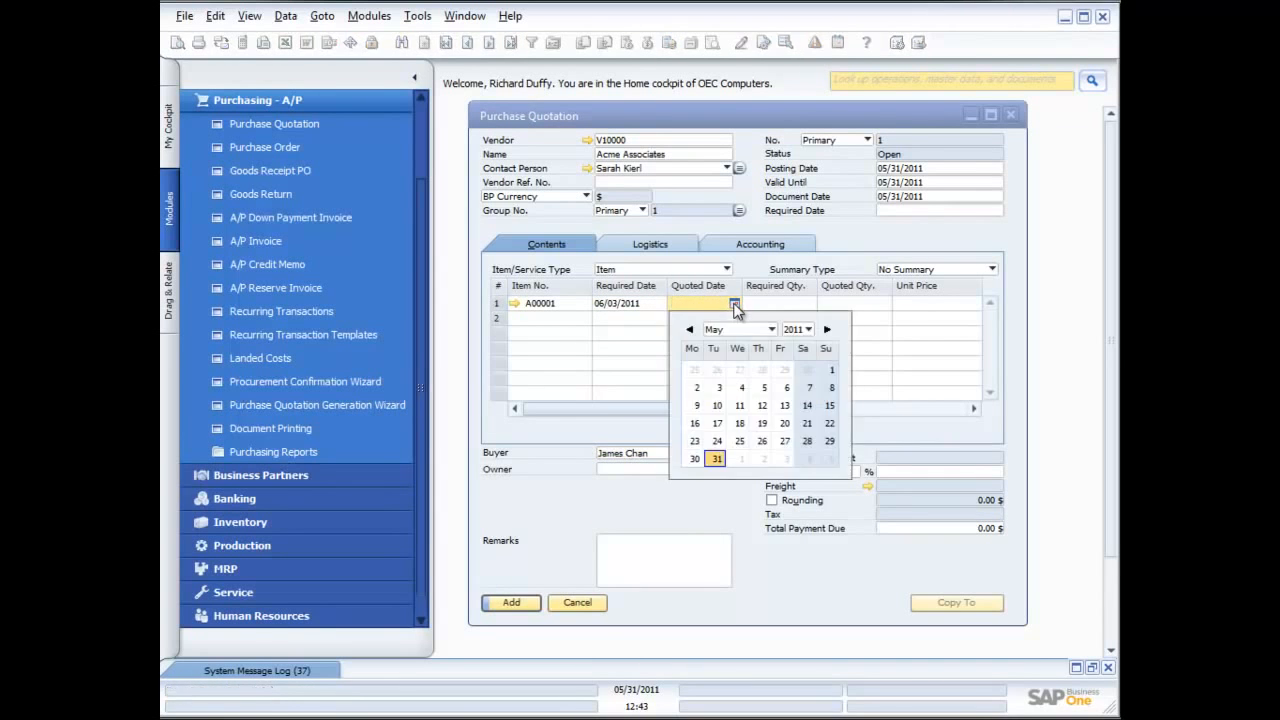
left_click(716, 460)
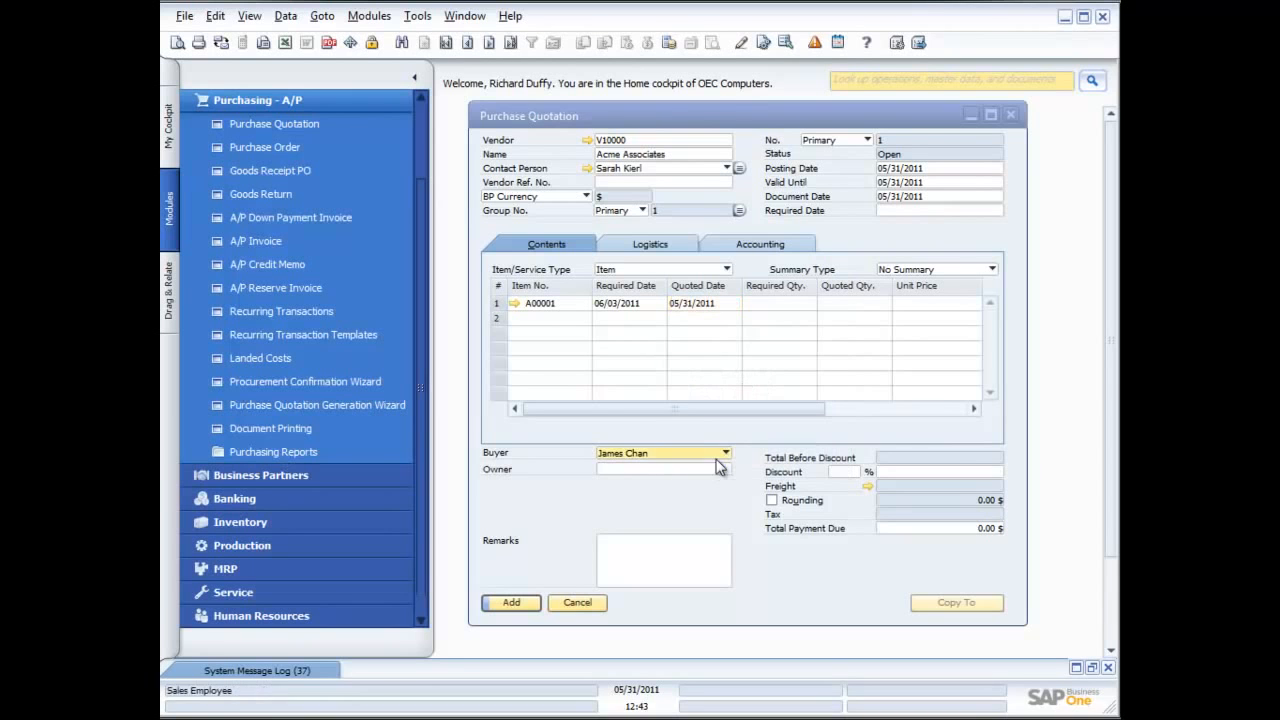
left_click(716, 459)
left_click(724, 303)
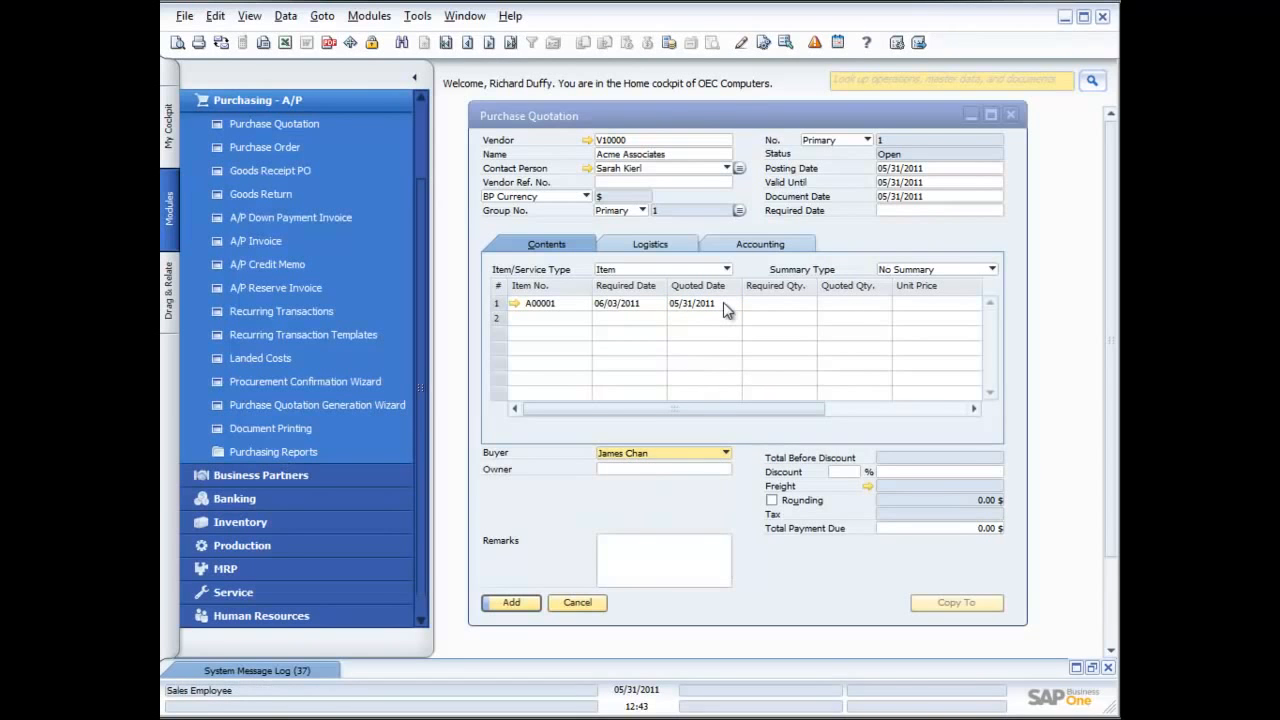
Set the required quantity of the A00001 row to 10, leaving the quoted quantity and unit price empty
left_click(786, 302)
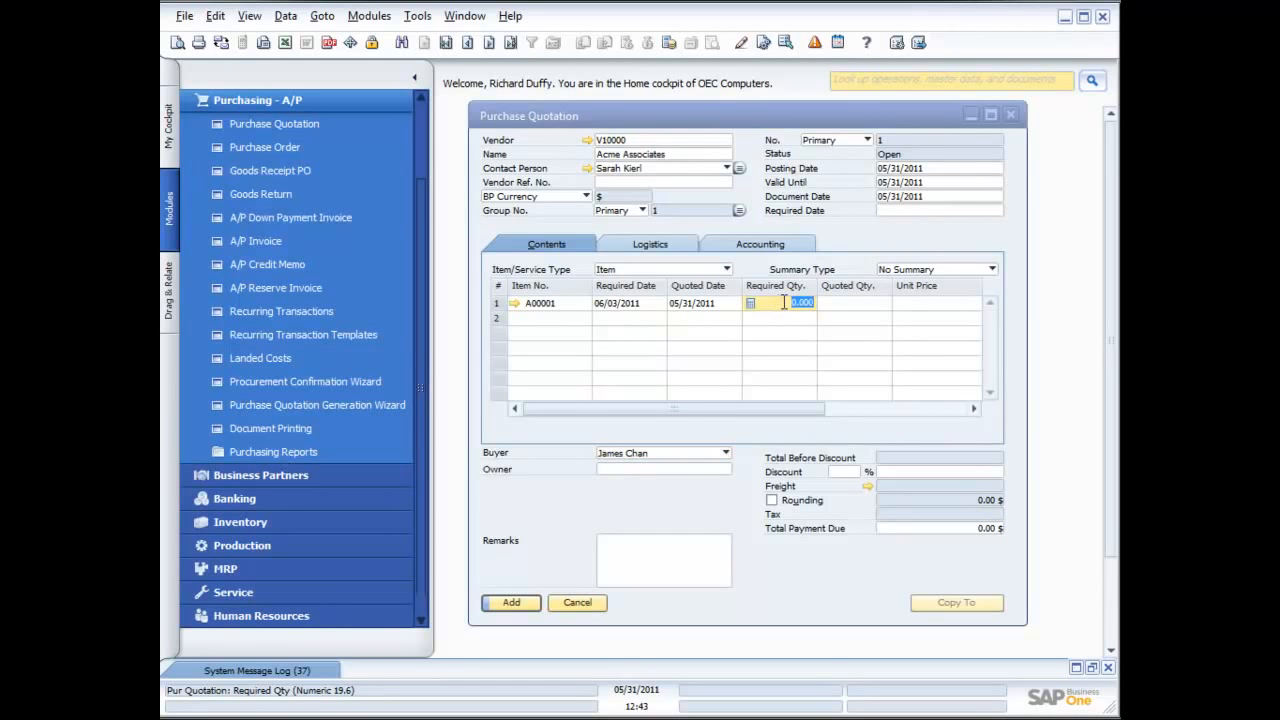
type("10")
key("Tab")
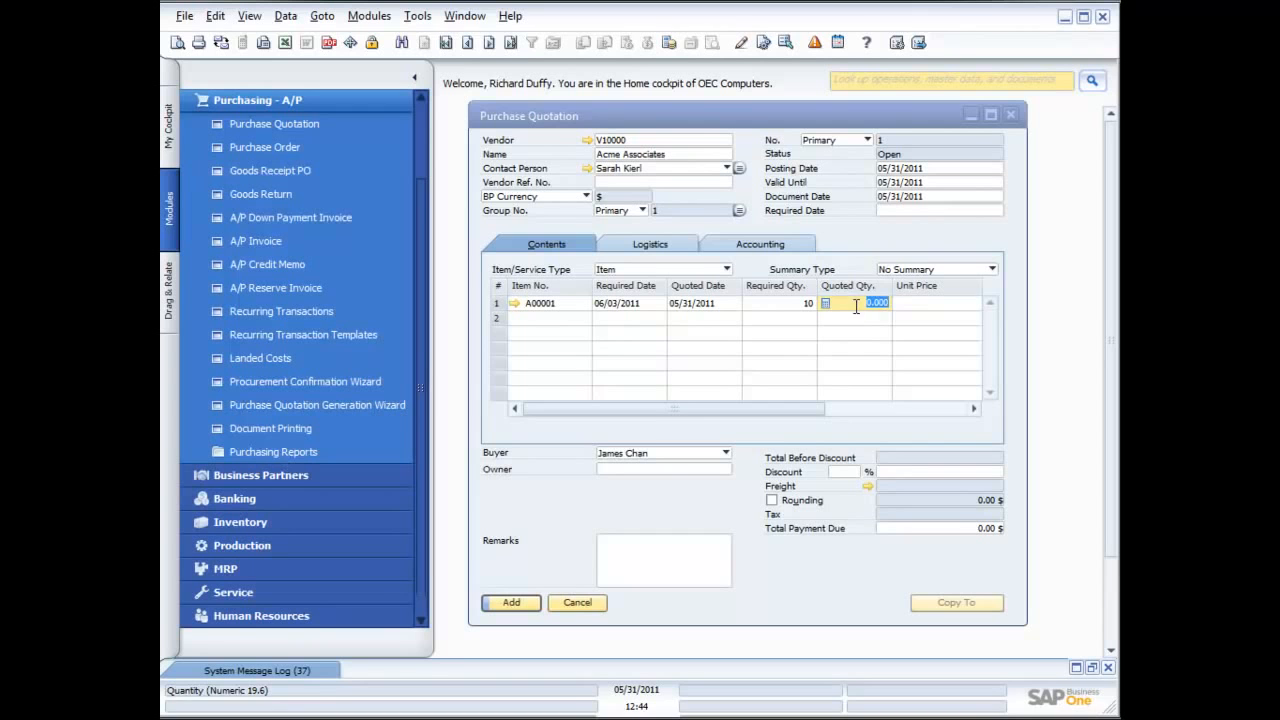
left_click(943, 303)
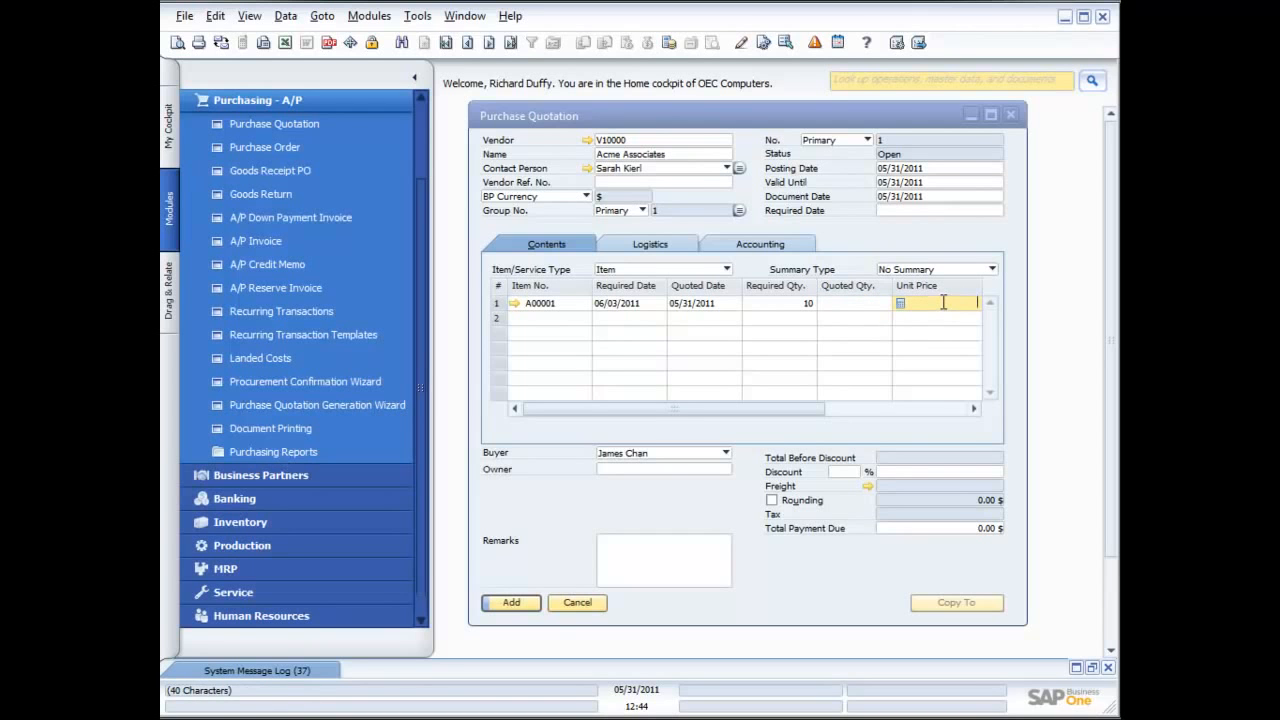
Try to add the quotation with a zero document total, and check the system message log for errors
left_click(512, 603)
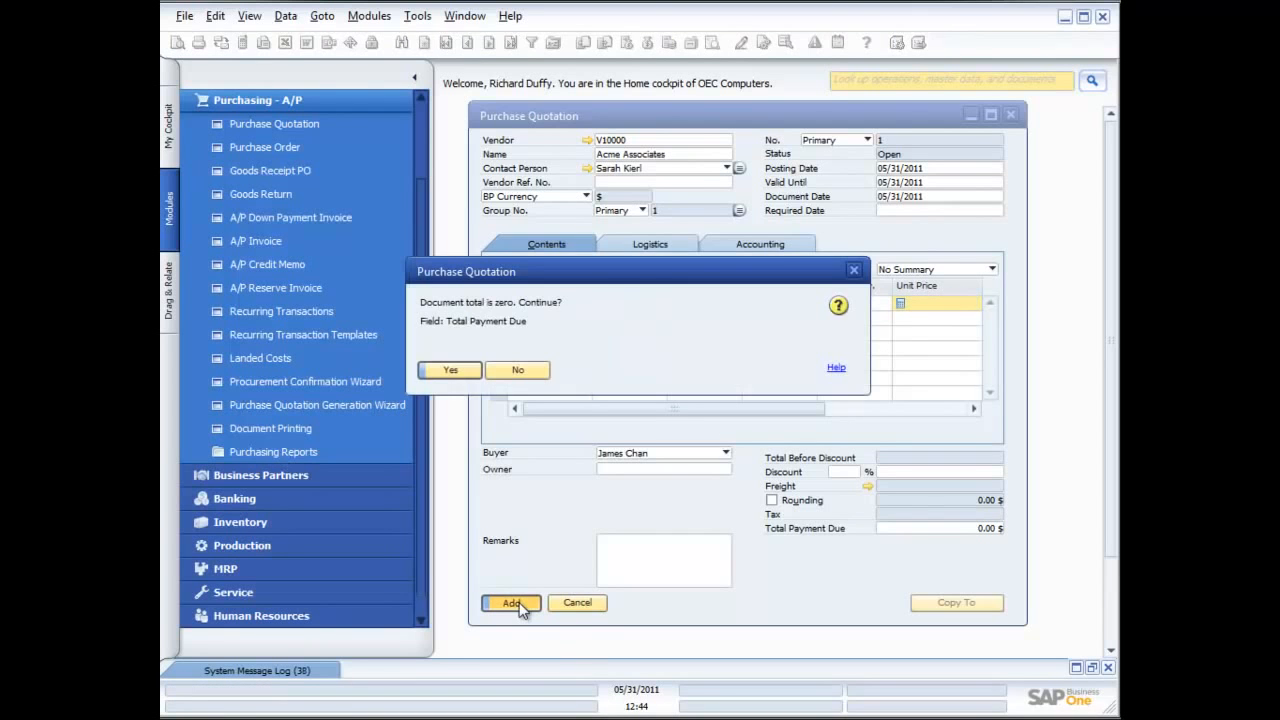
left_click(450, 370)
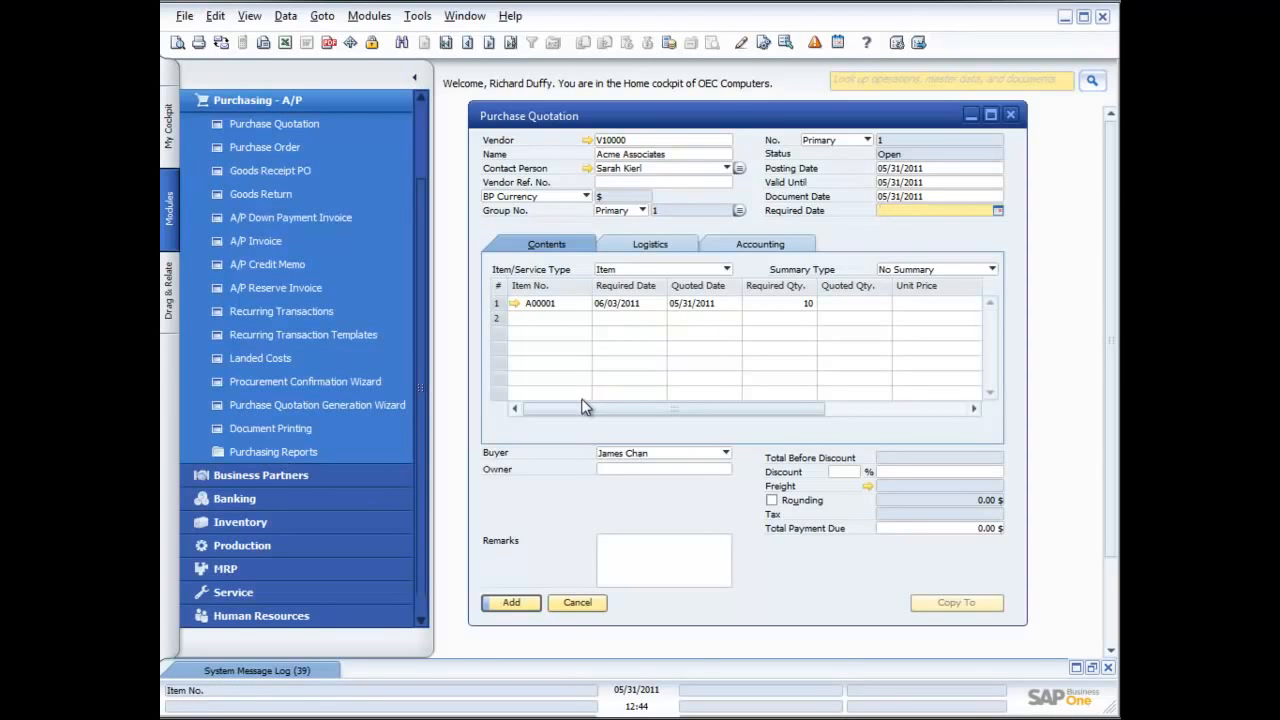
left_click(300, 668)
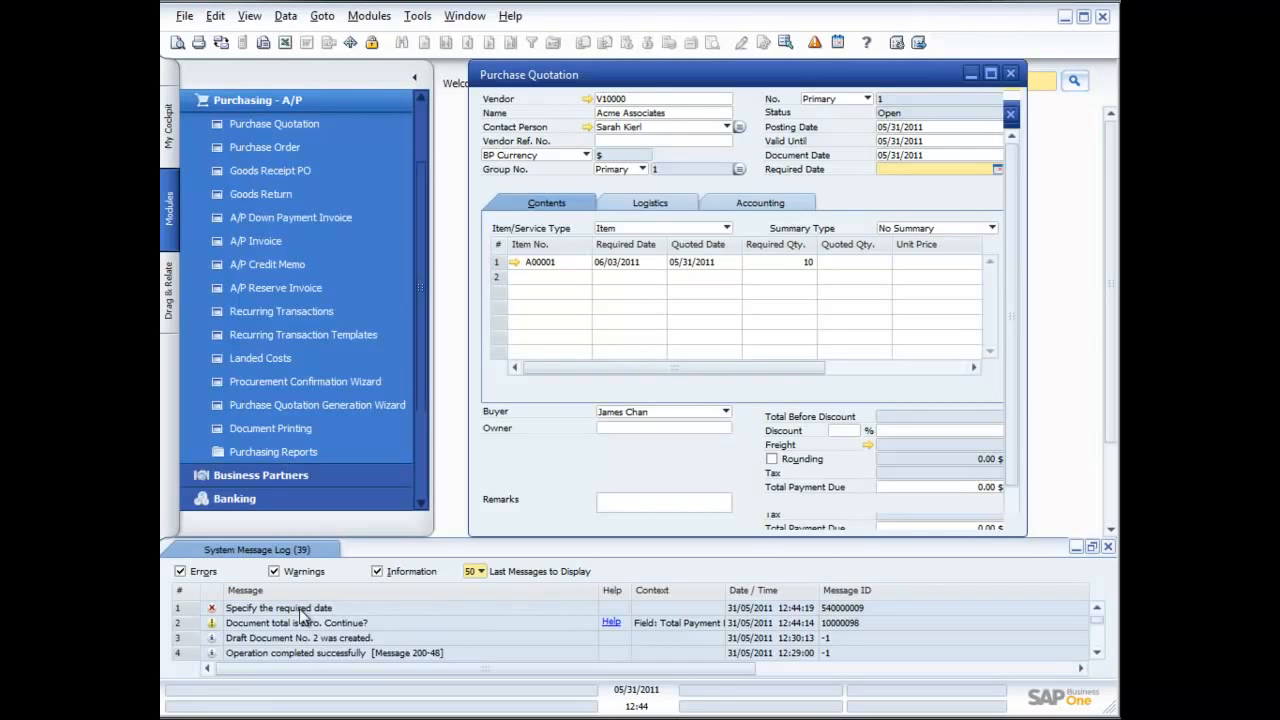
left_click(1075, 546)
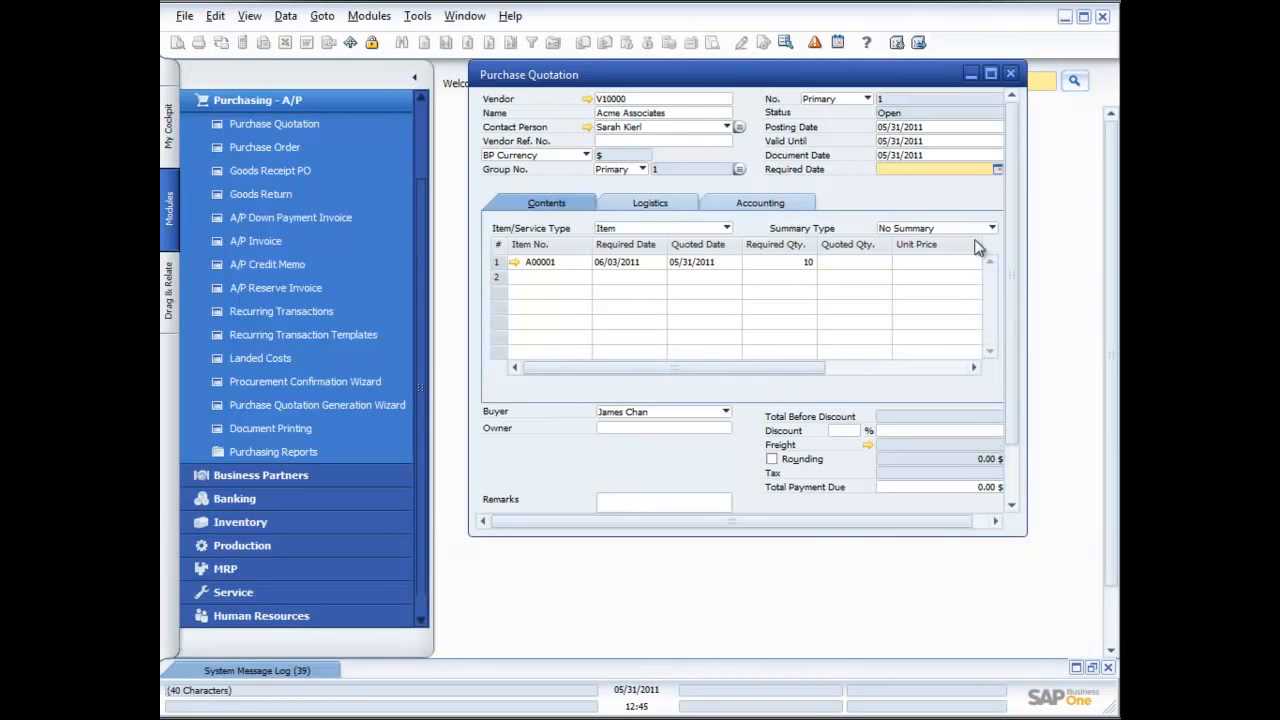
Set the quotation header's required date to 06/03/2011 for the existing rows too, and add the quotation with a zero total
left_click(998, 170)
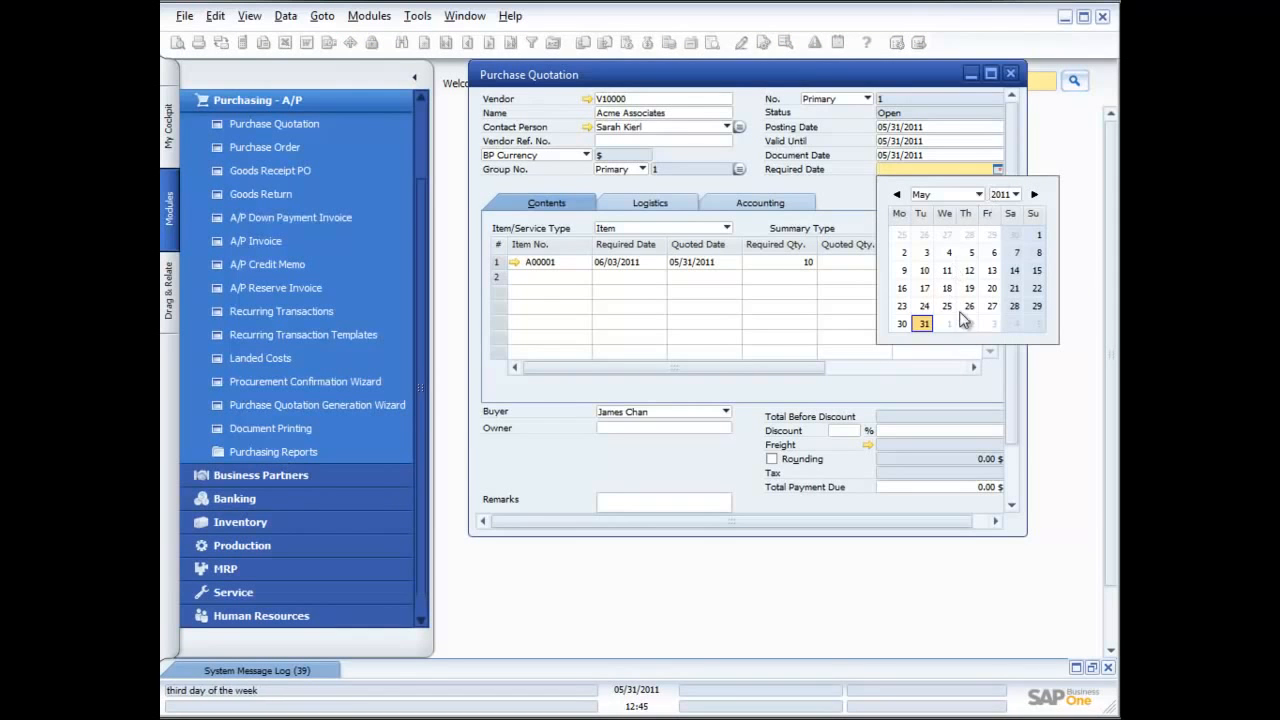
left_click(995, 323)
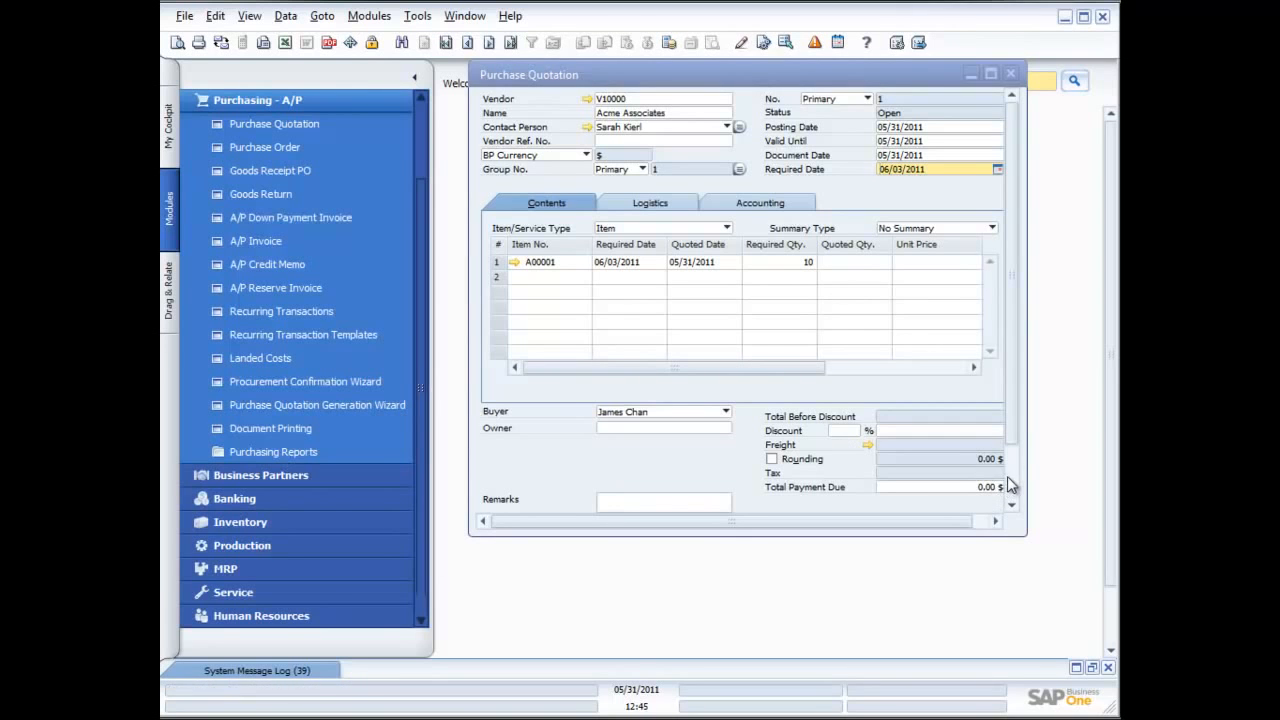
scroll(1006, 476, "down", 2)
left_click(511, 497)
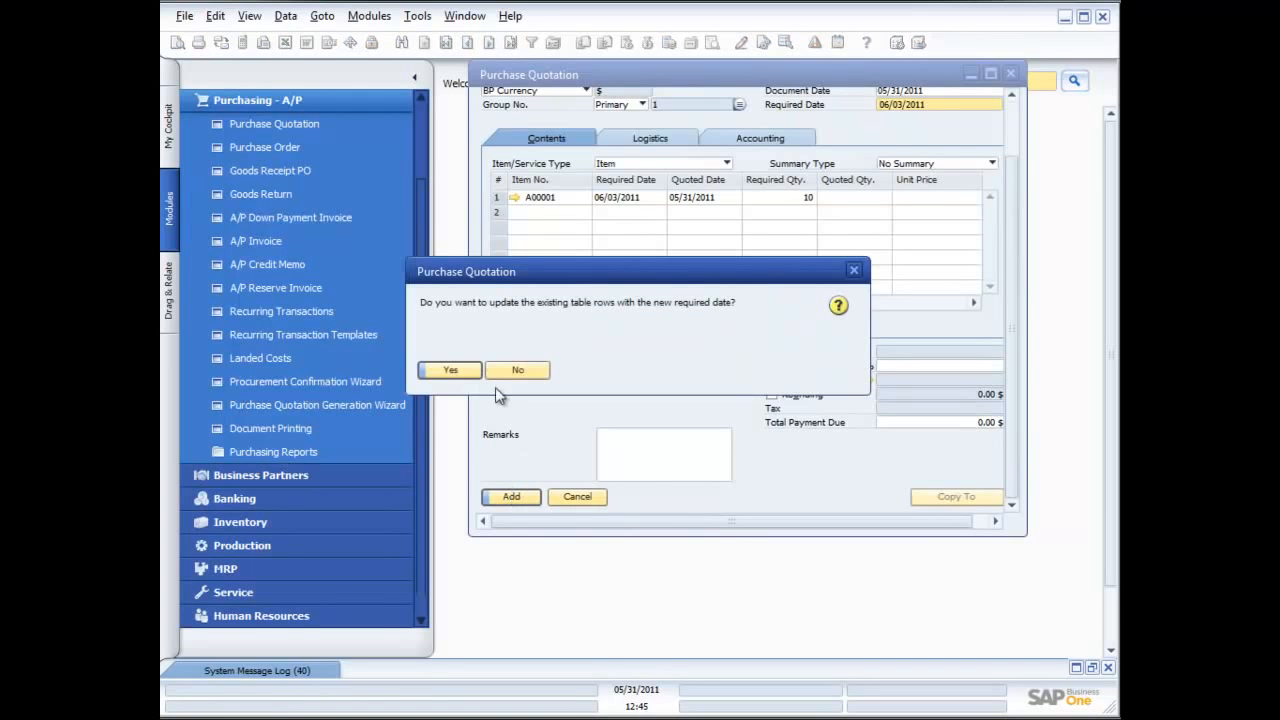
left_click(470, 369)
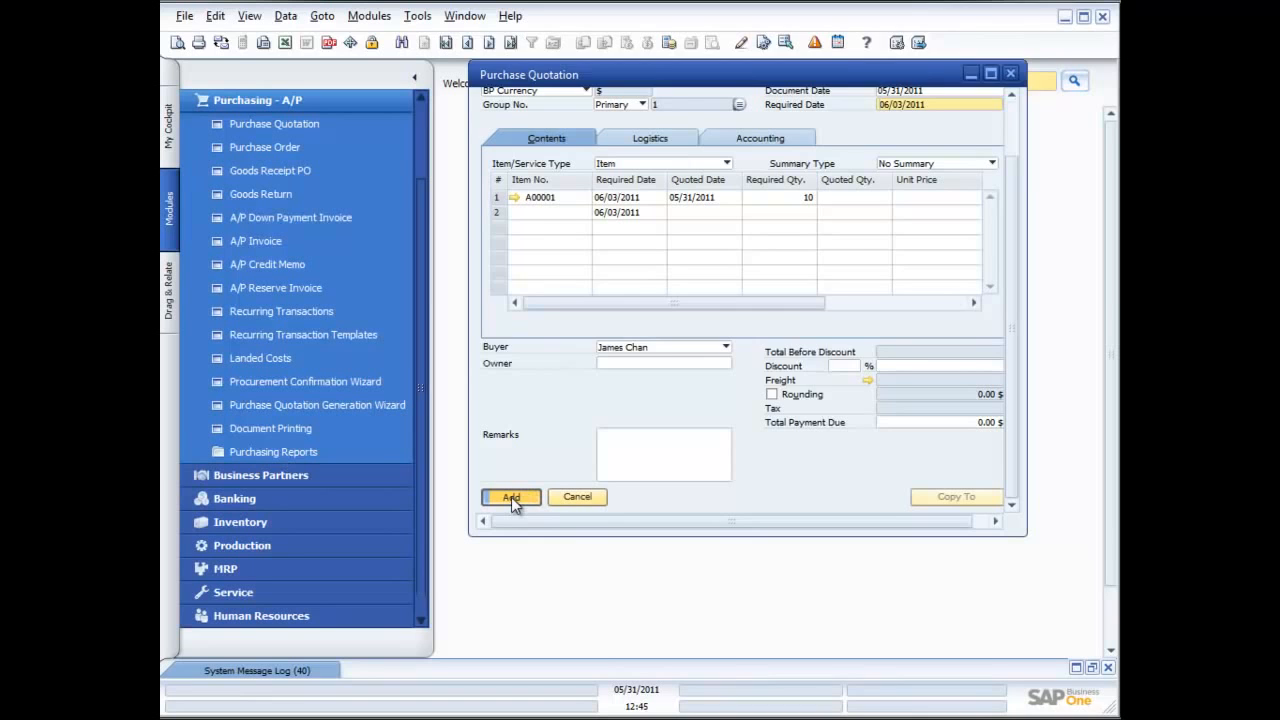
left_click(511, 497)
left_click(462, 370)
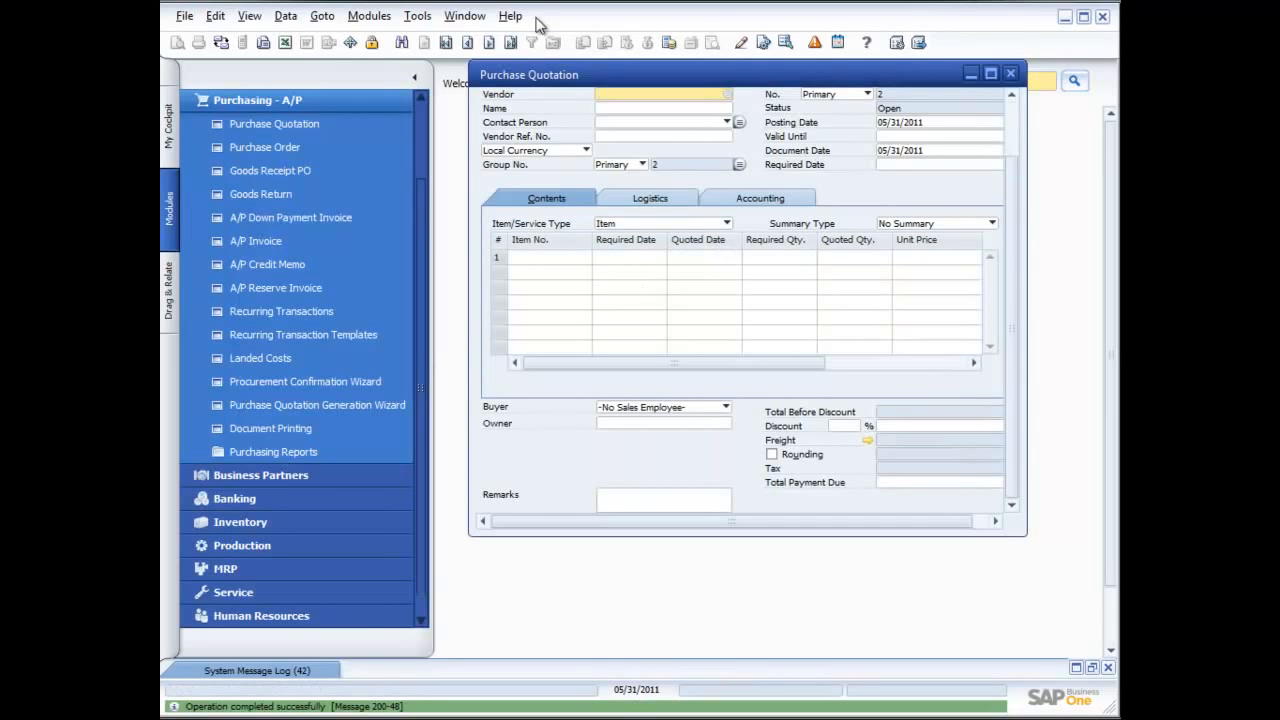
Open the last saved purchase quotation record, preview its printed layout, and close the preview
left_click(510, 42)
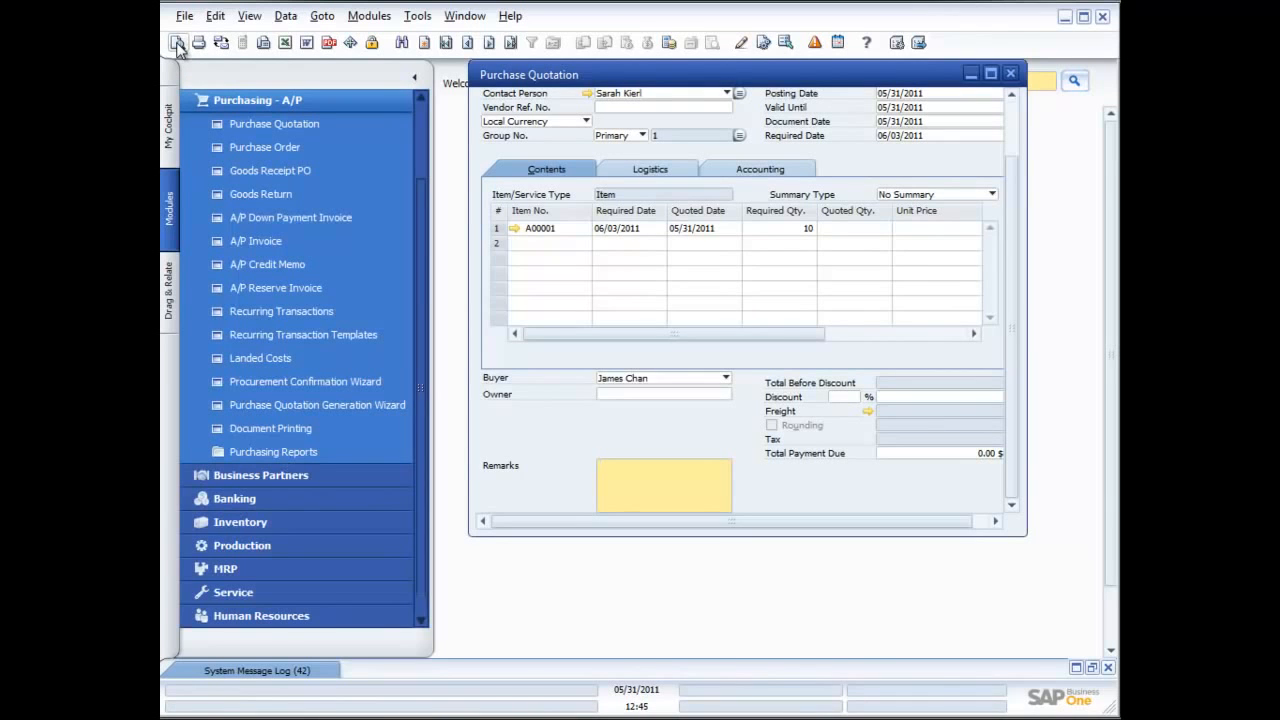
left_click(177, 44)
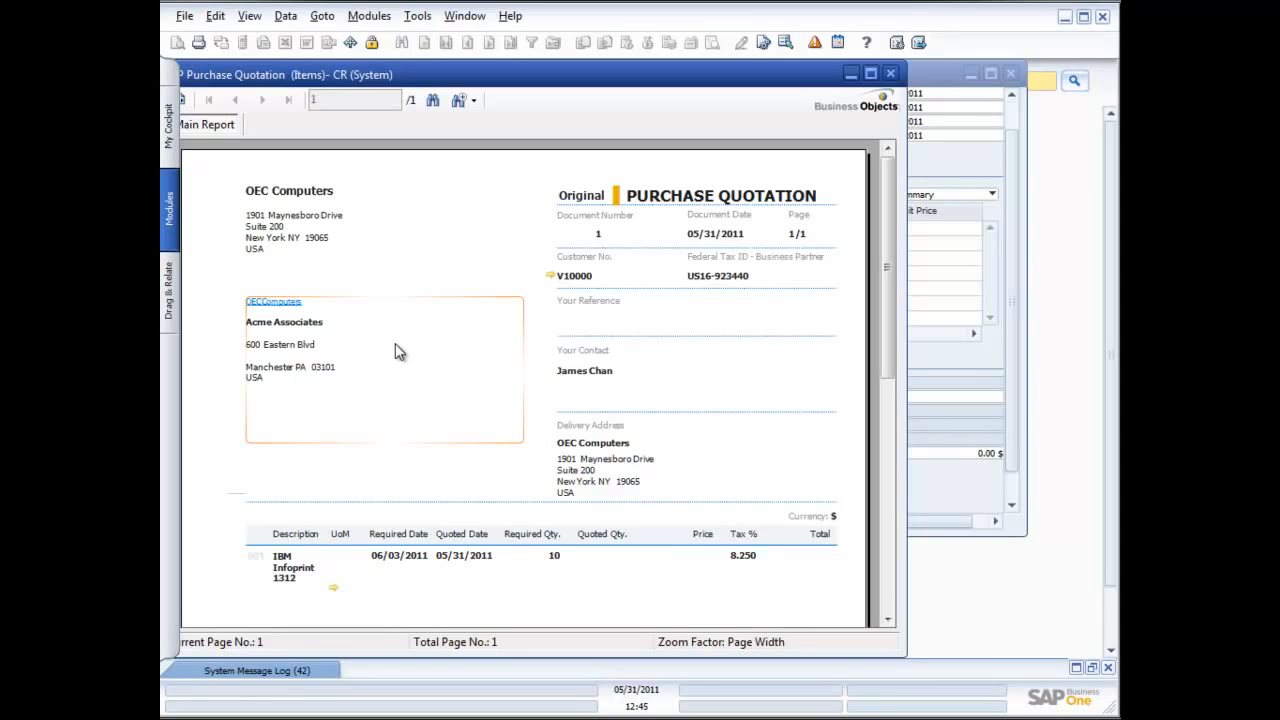
left_click(890, 73)
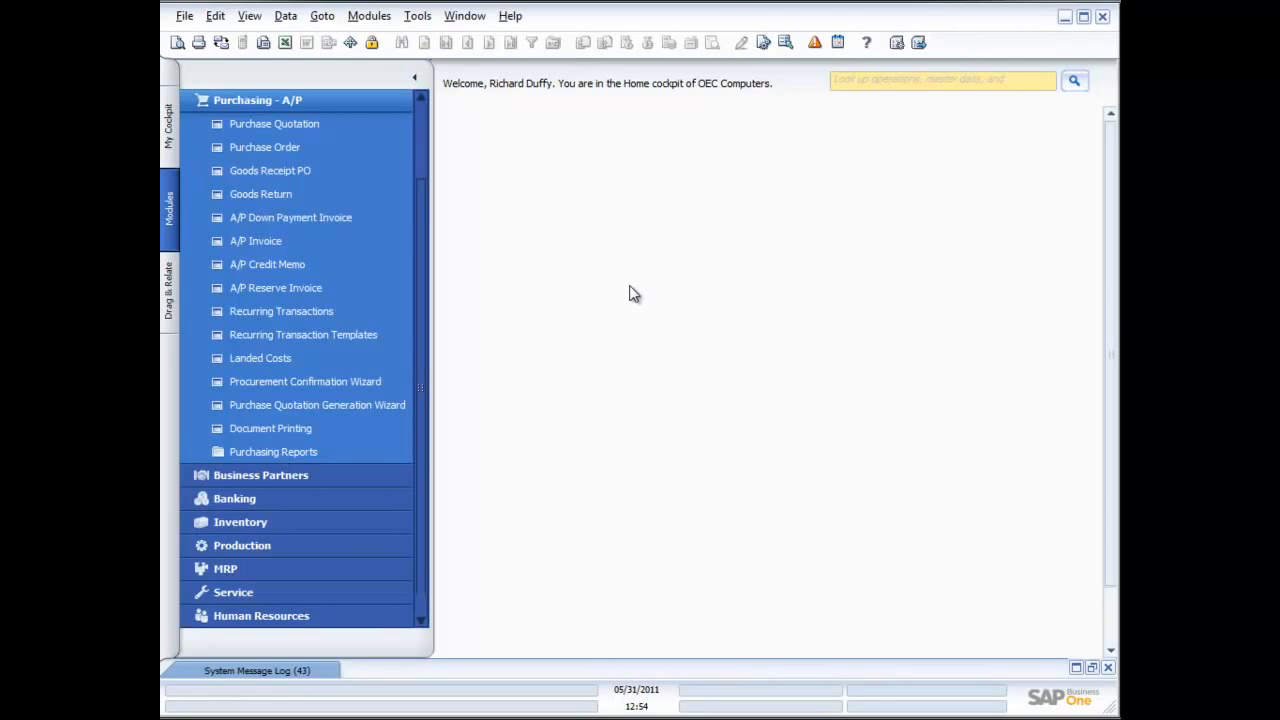
Start the Purchase Quotation Generation Wizard and create a new parameter set named "Default PQ Set"
left_click(329, 404)
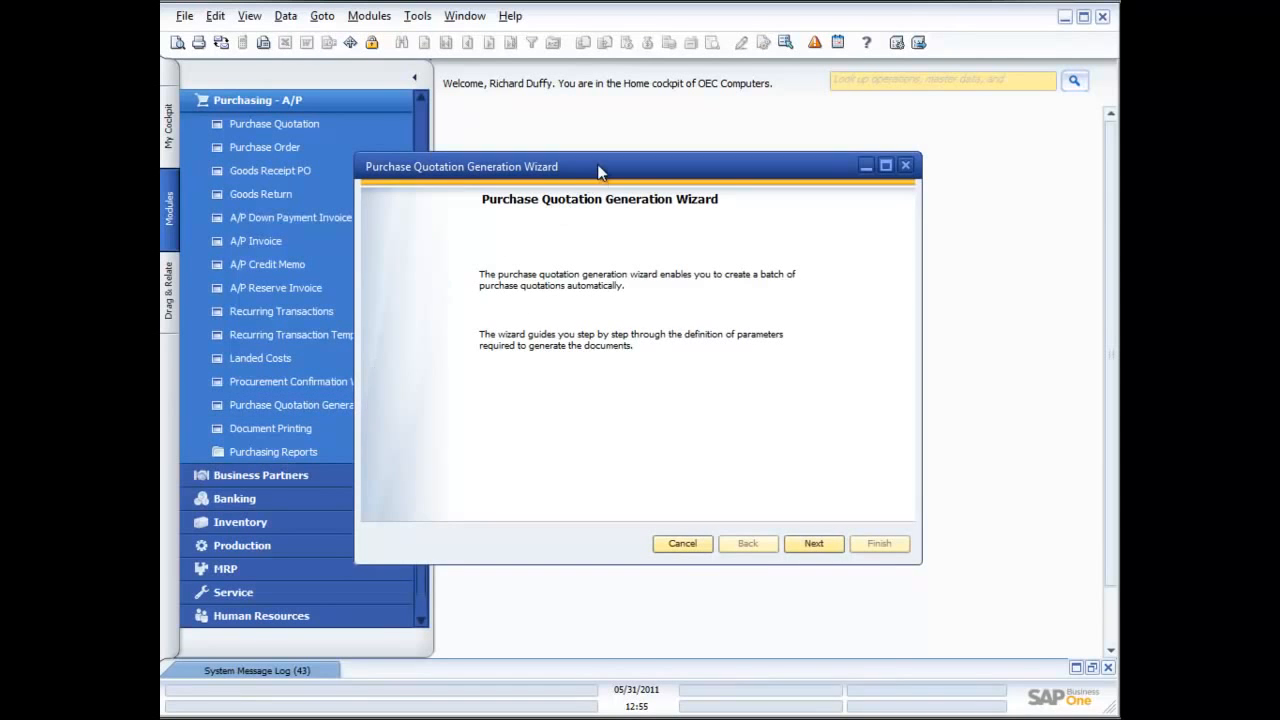
left_click_drag(598, 167, 684, 150)
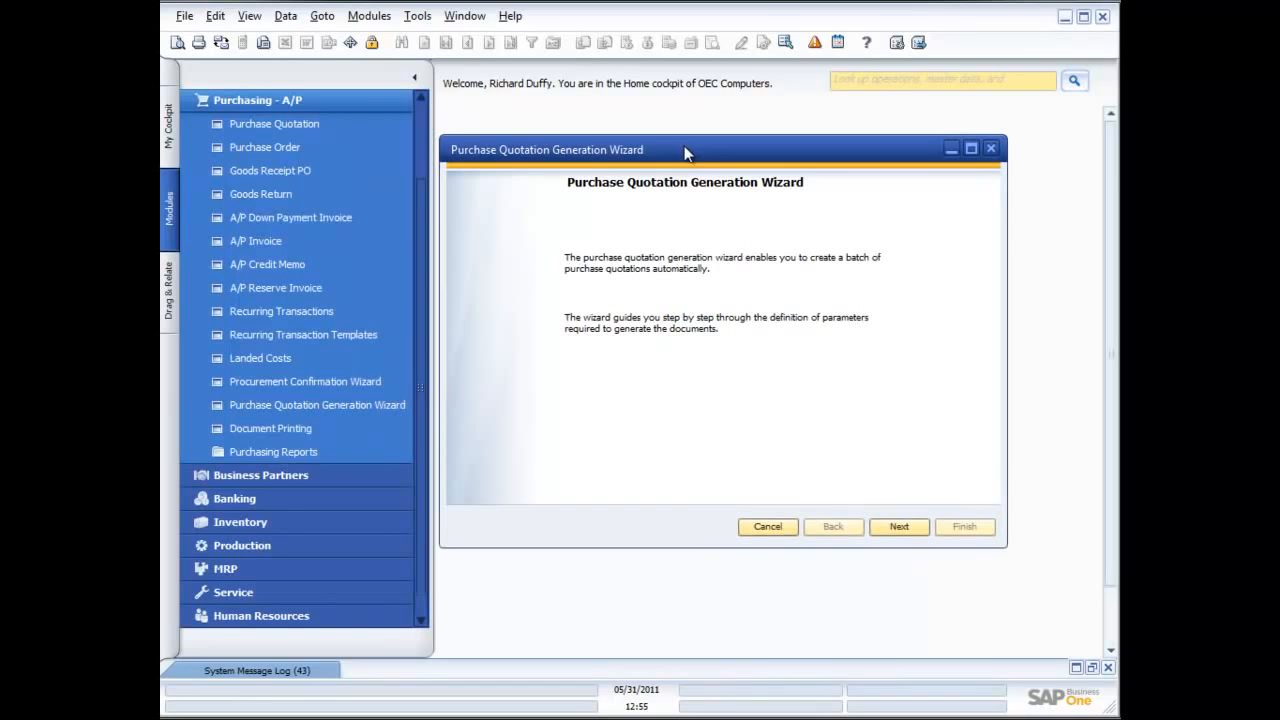
left_click(904, 527)
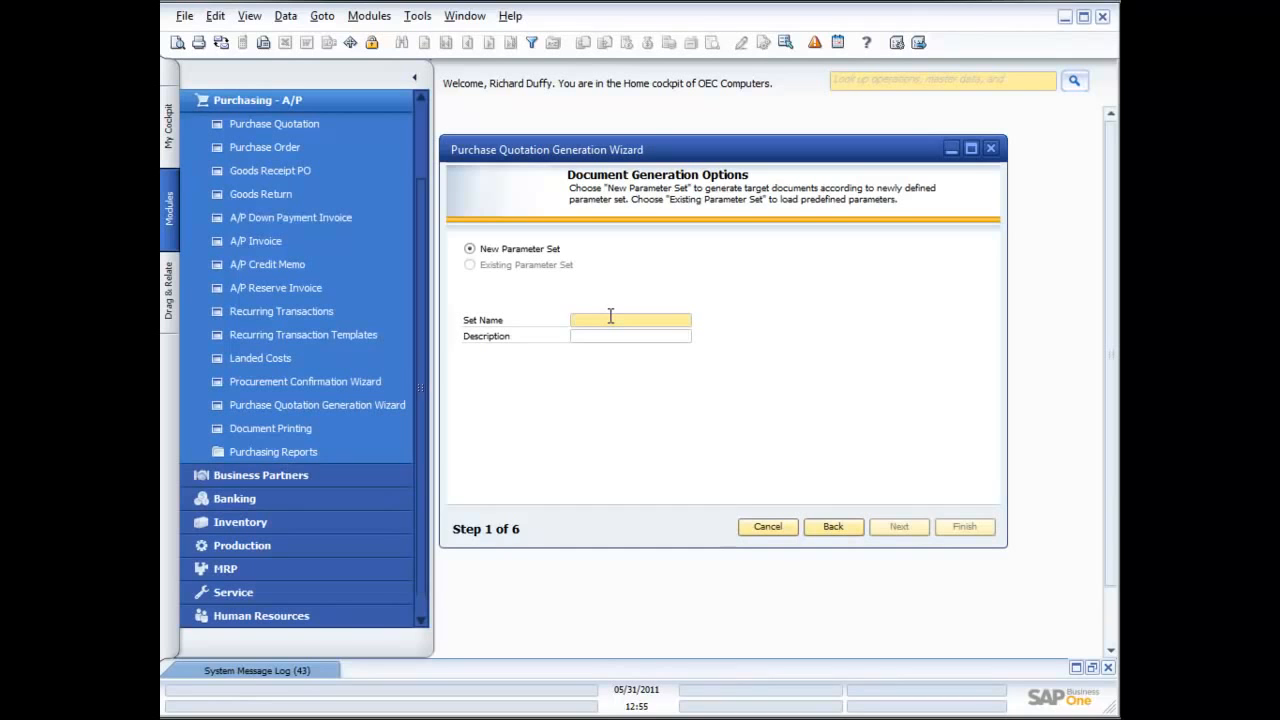
type("Default RQ Set")
key("Tab")
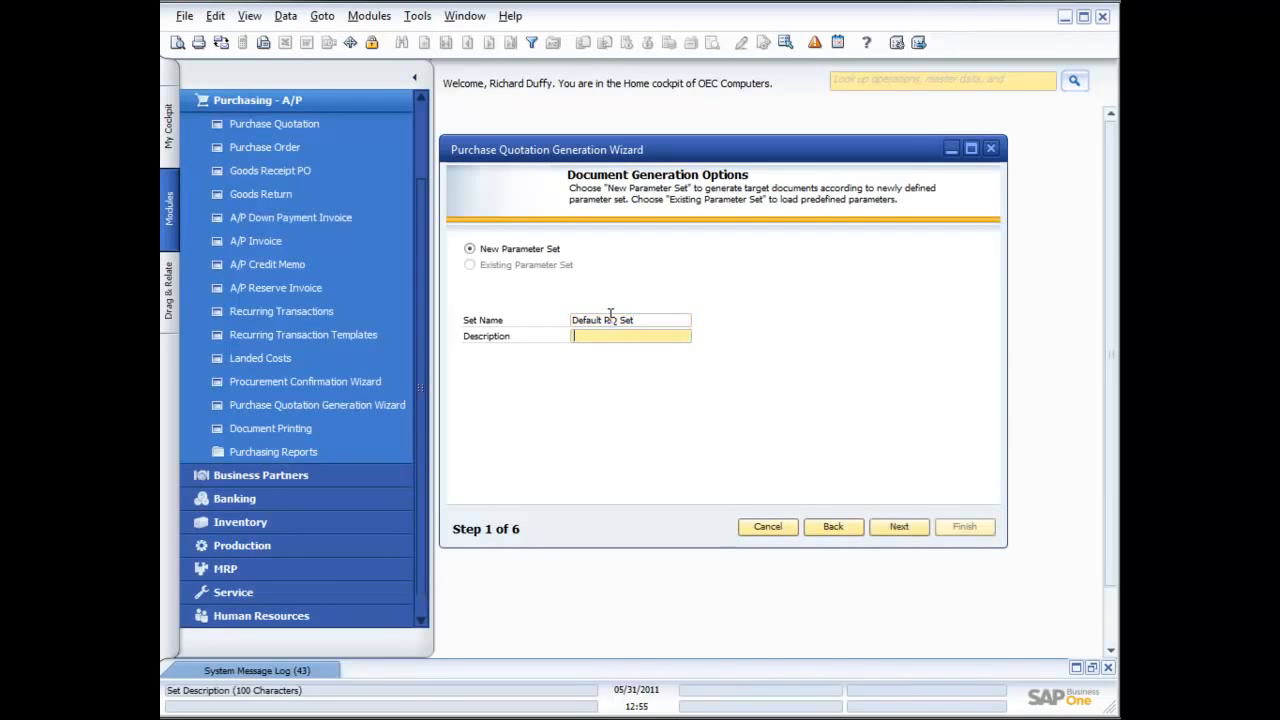
left_click(900, 526)
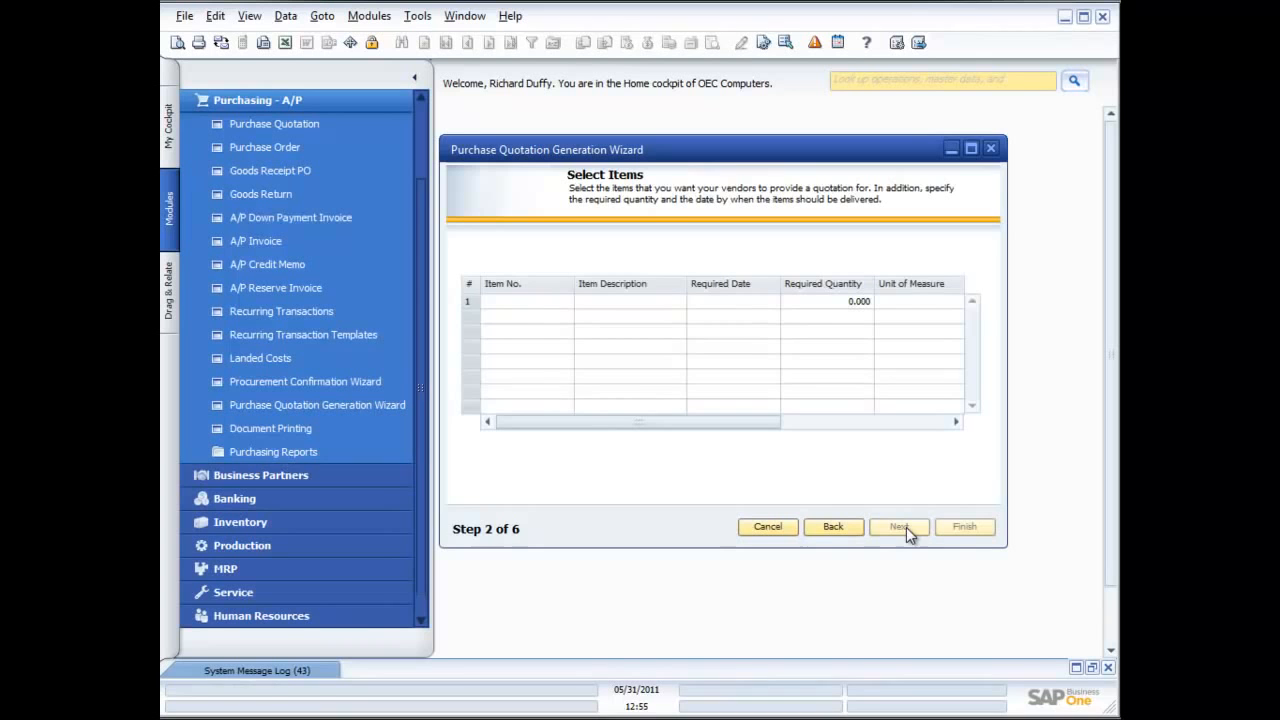
Add item A00001 (IBM Infoprint 1312) as the first item in the wizard's item selection
left_click(545, 305)
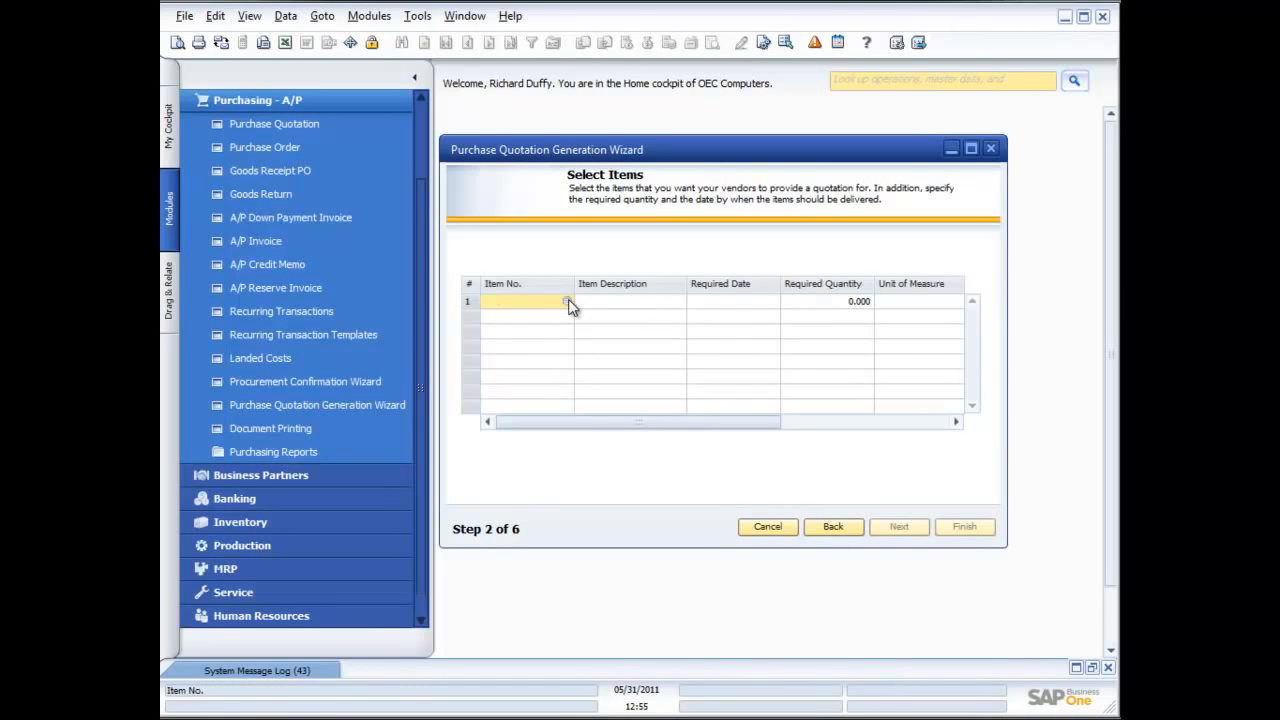
left_click(569, 301)
double_click(753, 403)
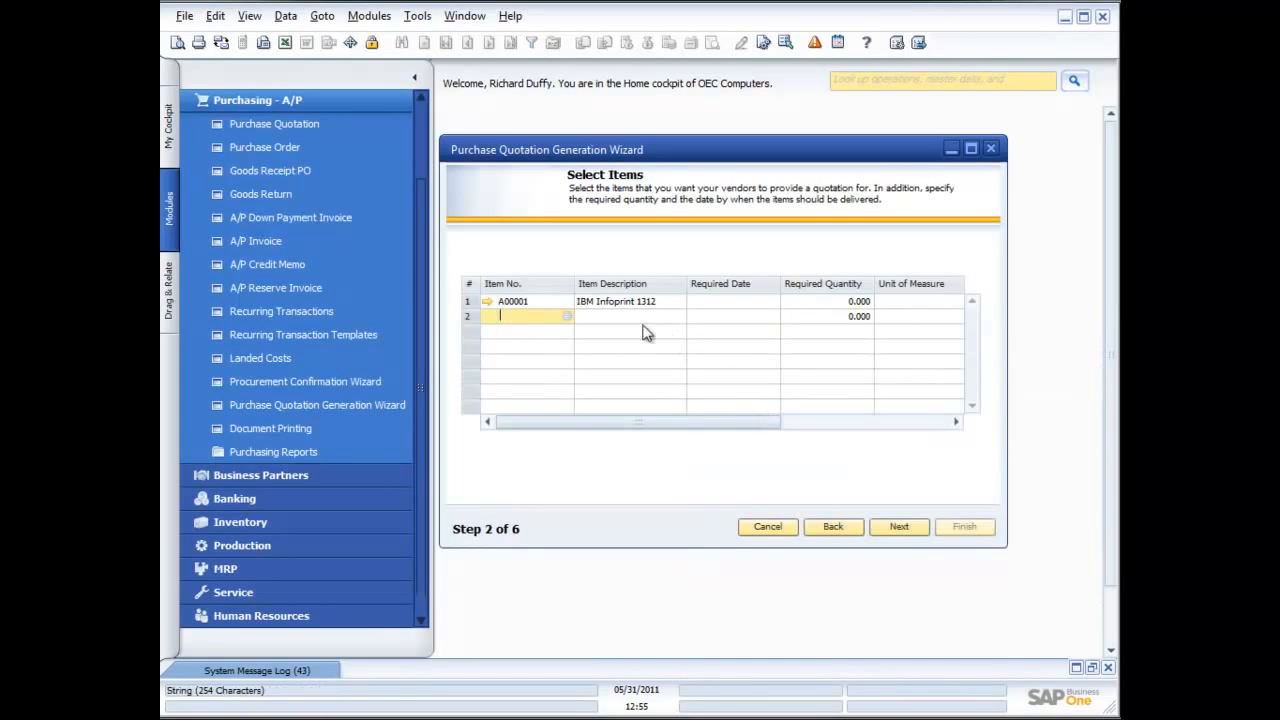
Set the required date to 06/03/2011 and the required quantity to 10 for item A00001
left_click(605, 301)
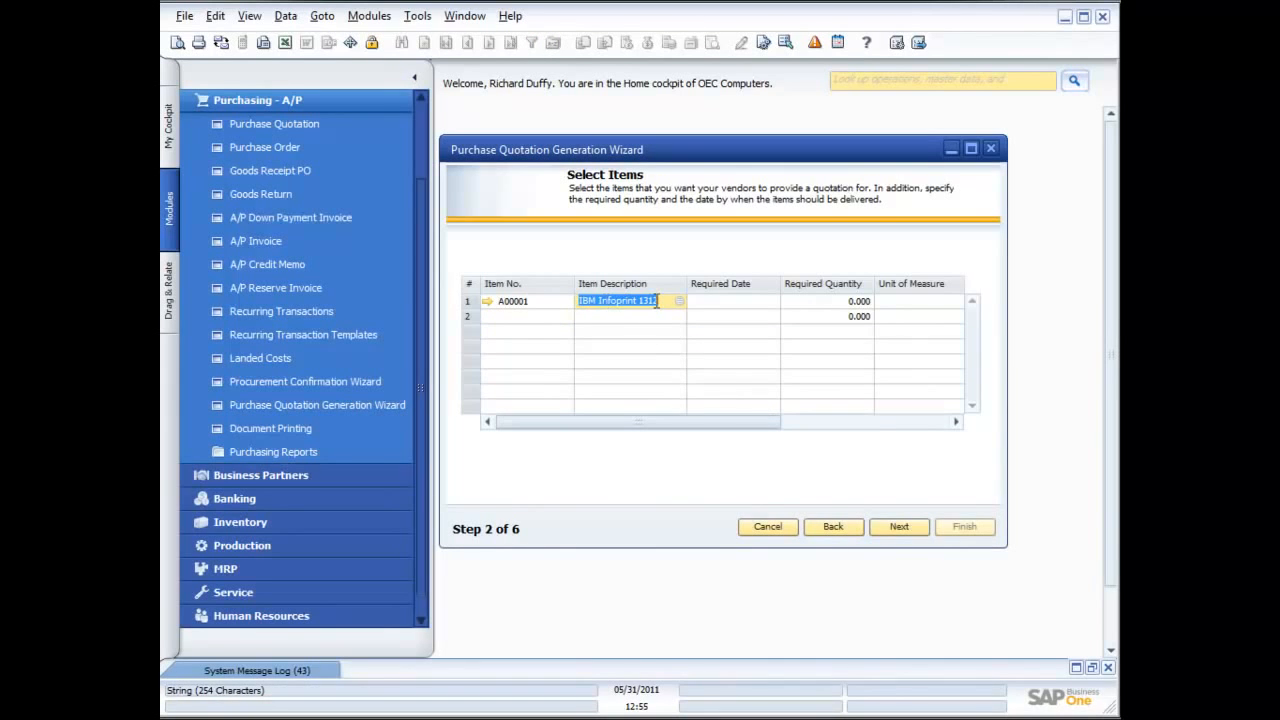
left_click(766, 302)
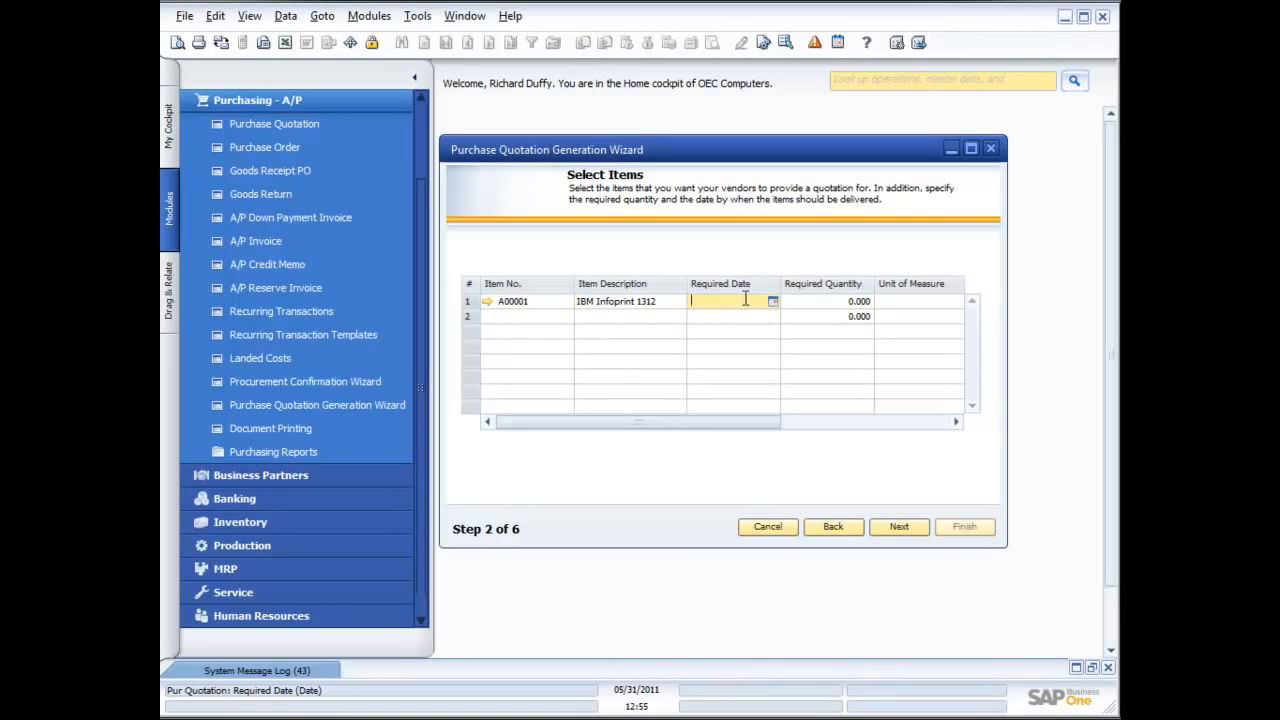
left_click(771, 301)
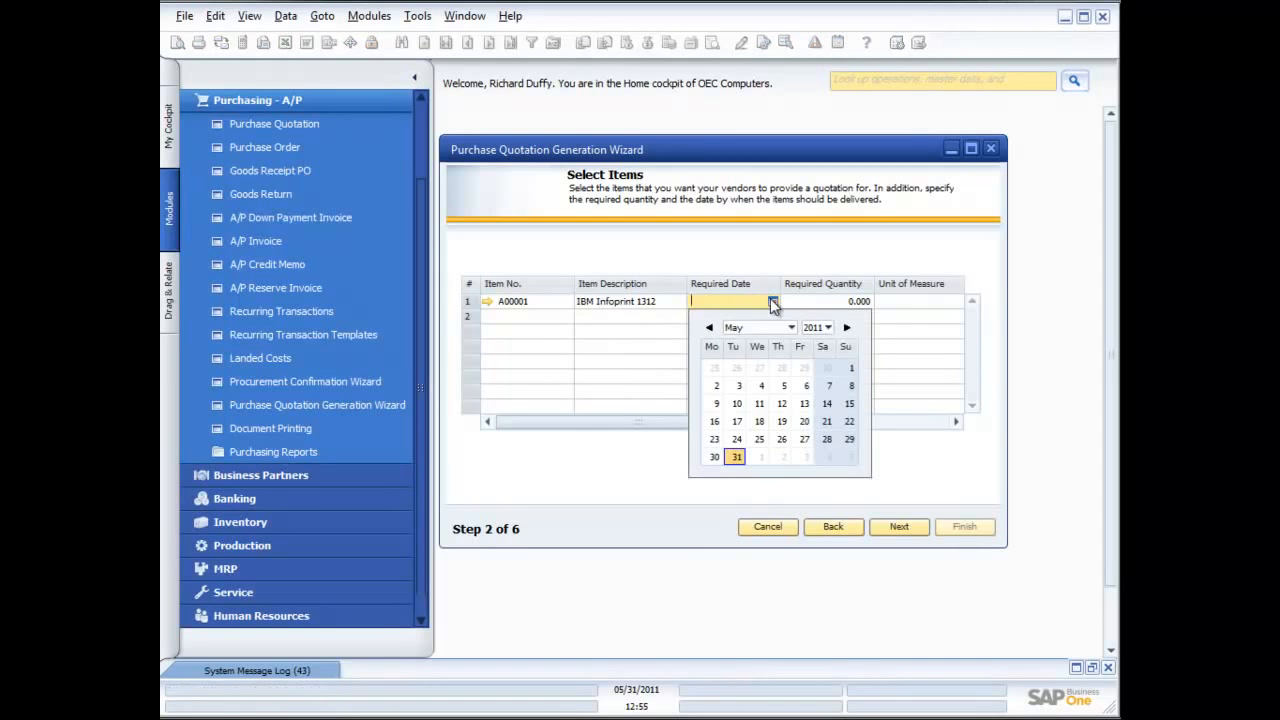
left_click(805, 457)
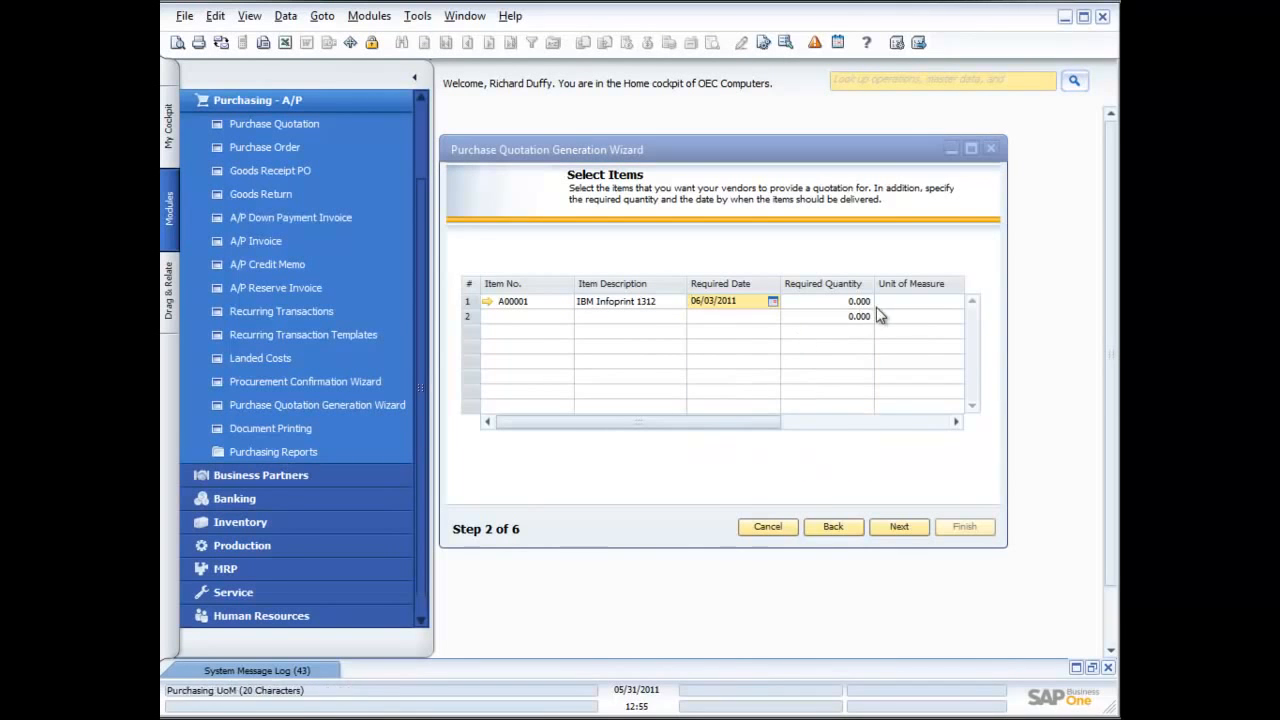
left_click(860, 302)
type("10")
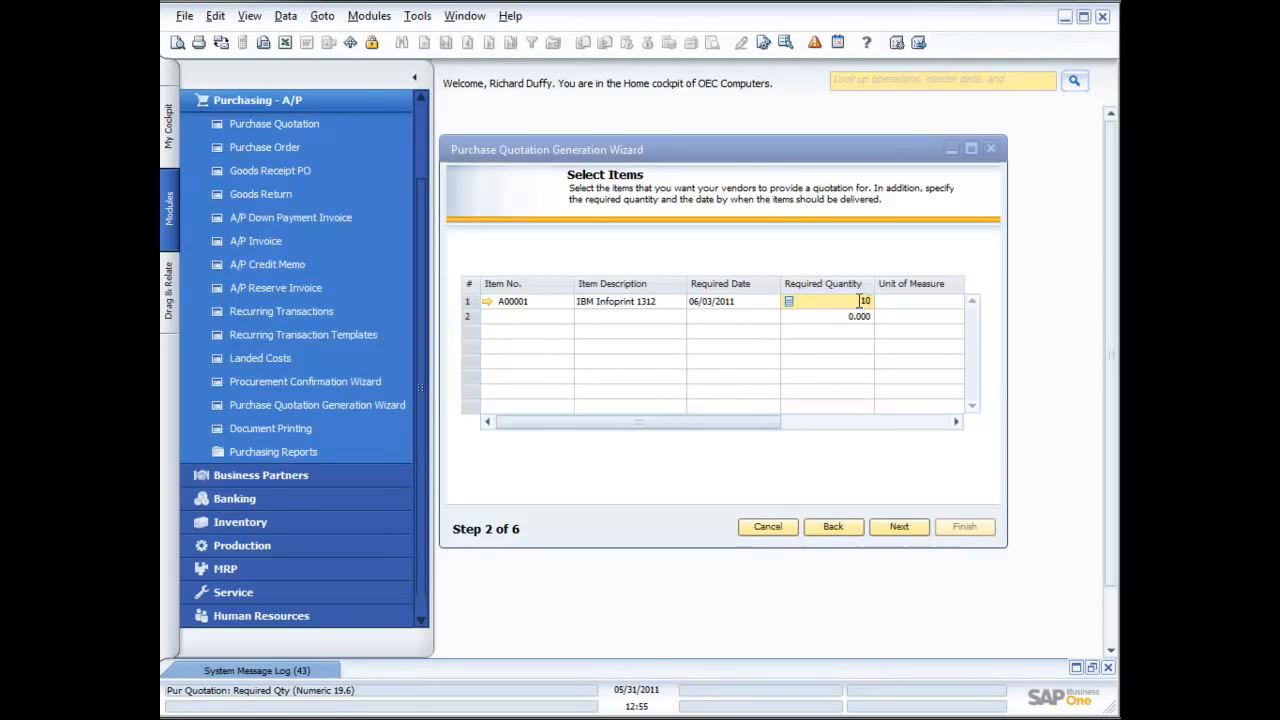
Pick a valid-until date for item A00001 and proceed to the quotation line items
left_click(898, 528)
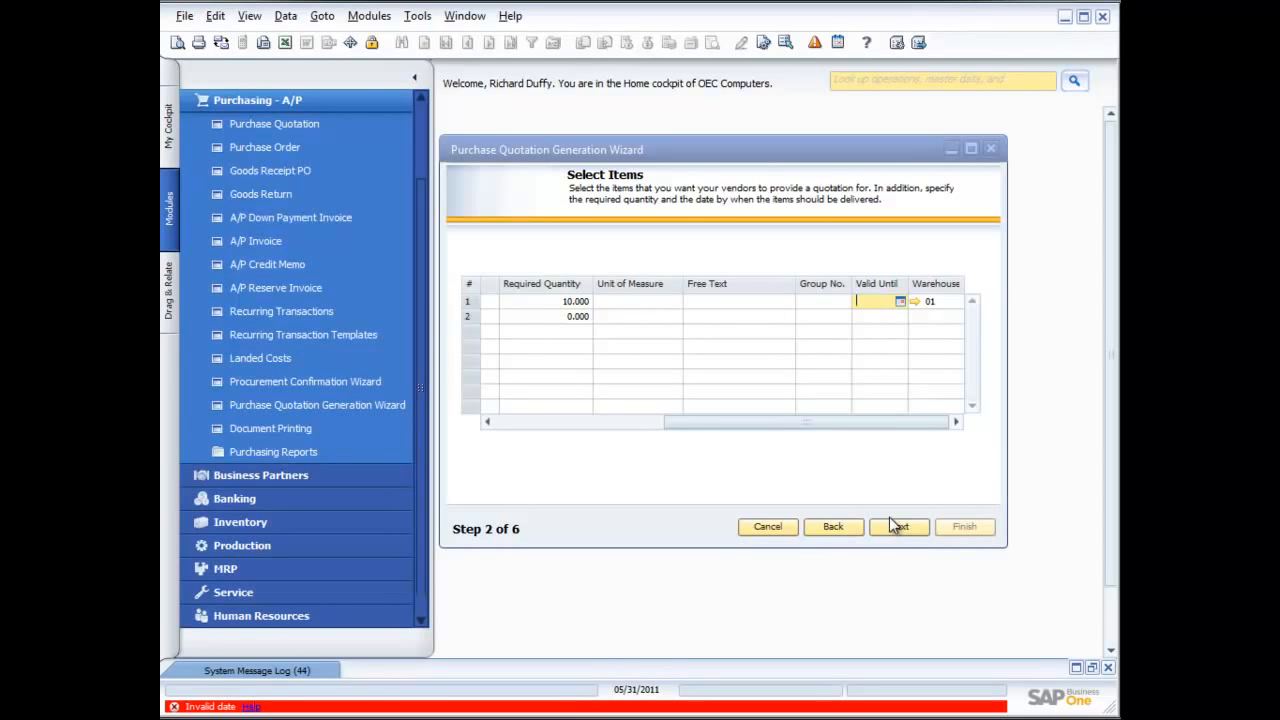
left_click(900, 301)
left_click(967, 456)
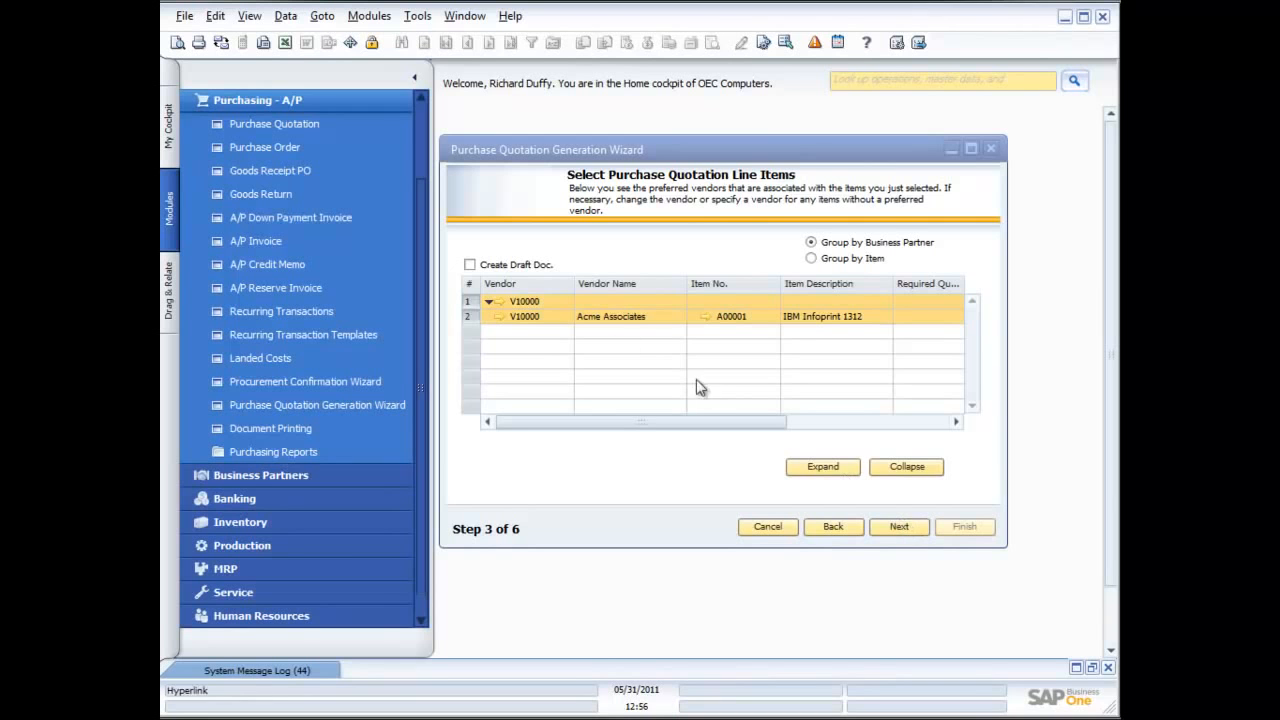
Add a quotation line for vendor Far East Imports with item A00001 (IBM Infoprint 1312)
right_click(553, 319)
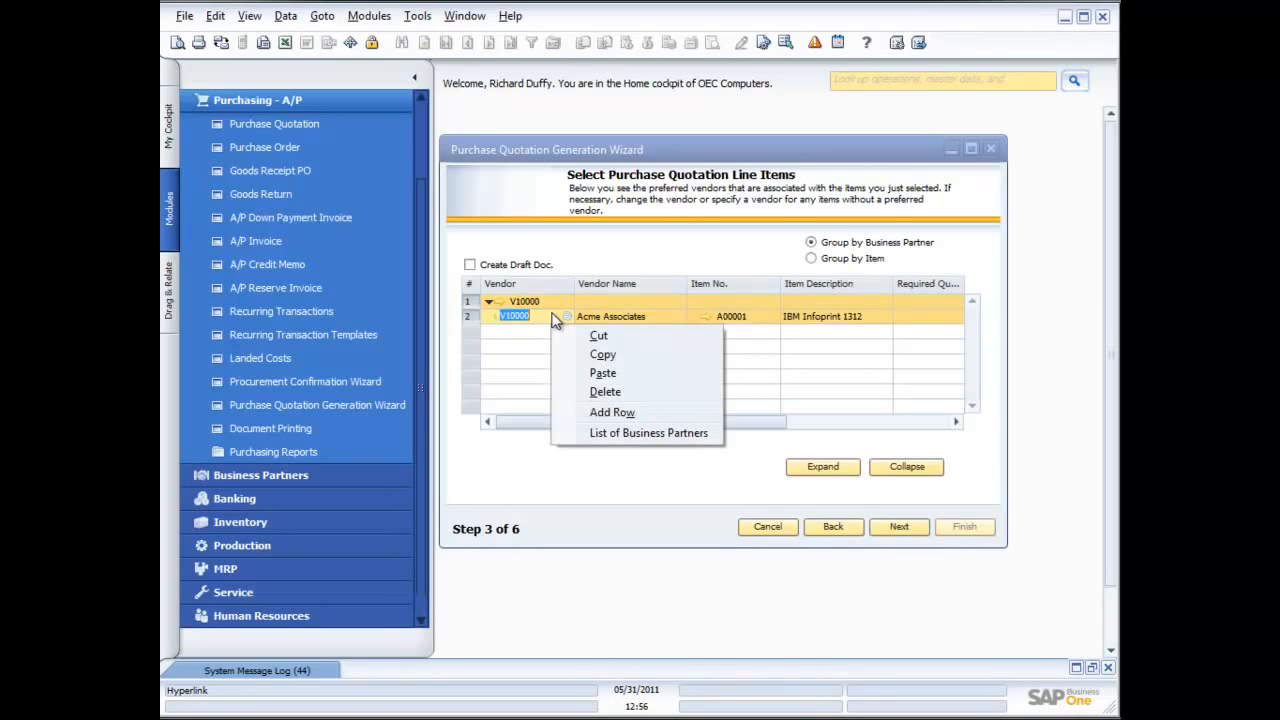
left_click(604, 410)
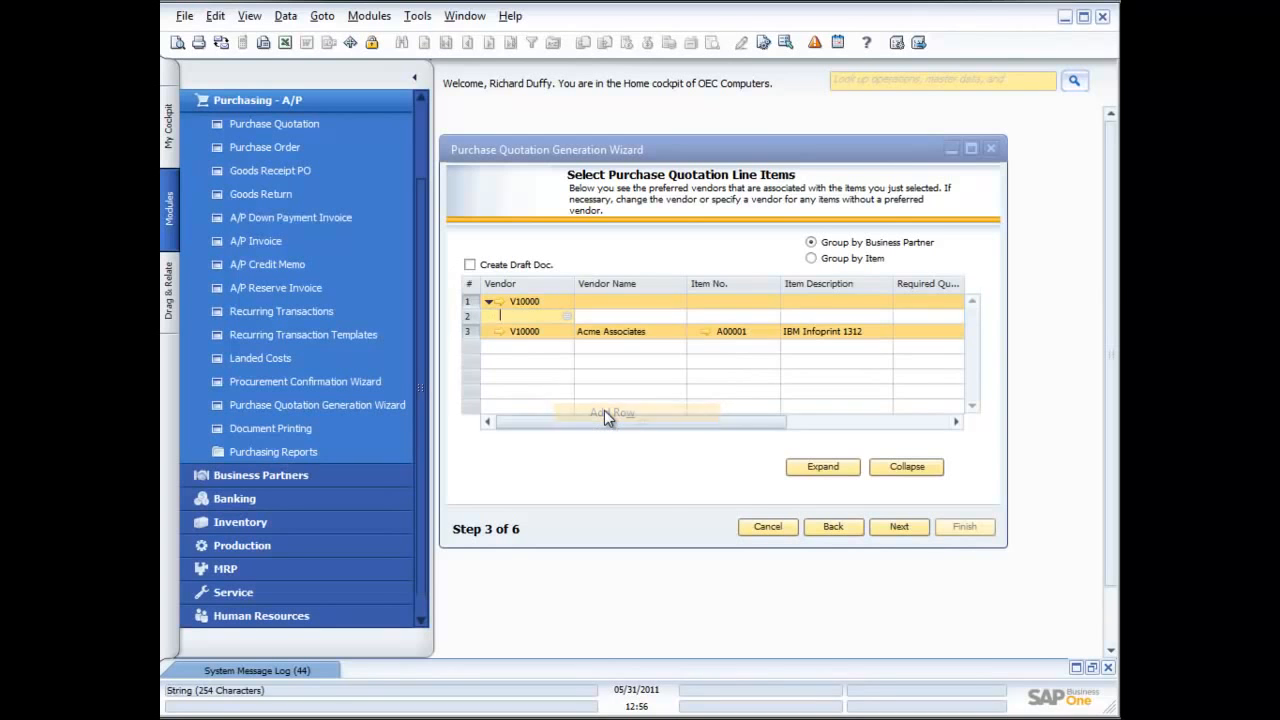
left_click(567, 316)
left_click(639, 355)
double_click(639, 355)
left_click(705, 317)
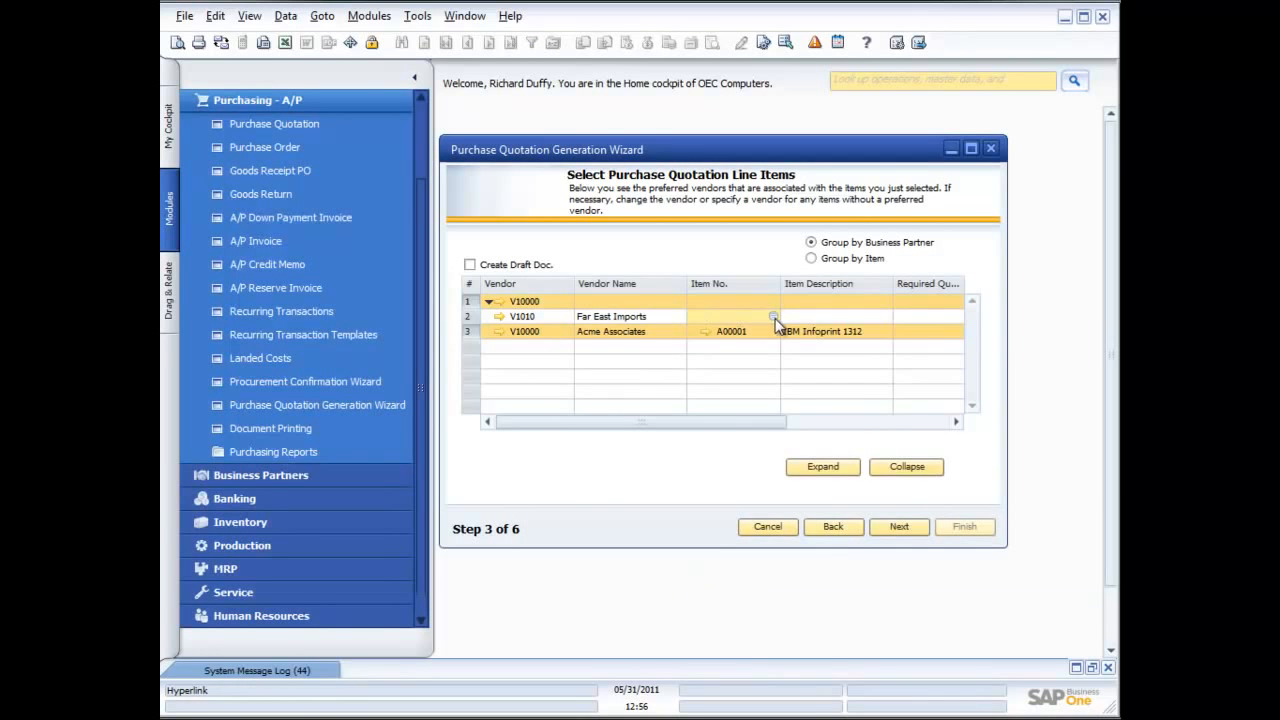
left_click(773, 316)
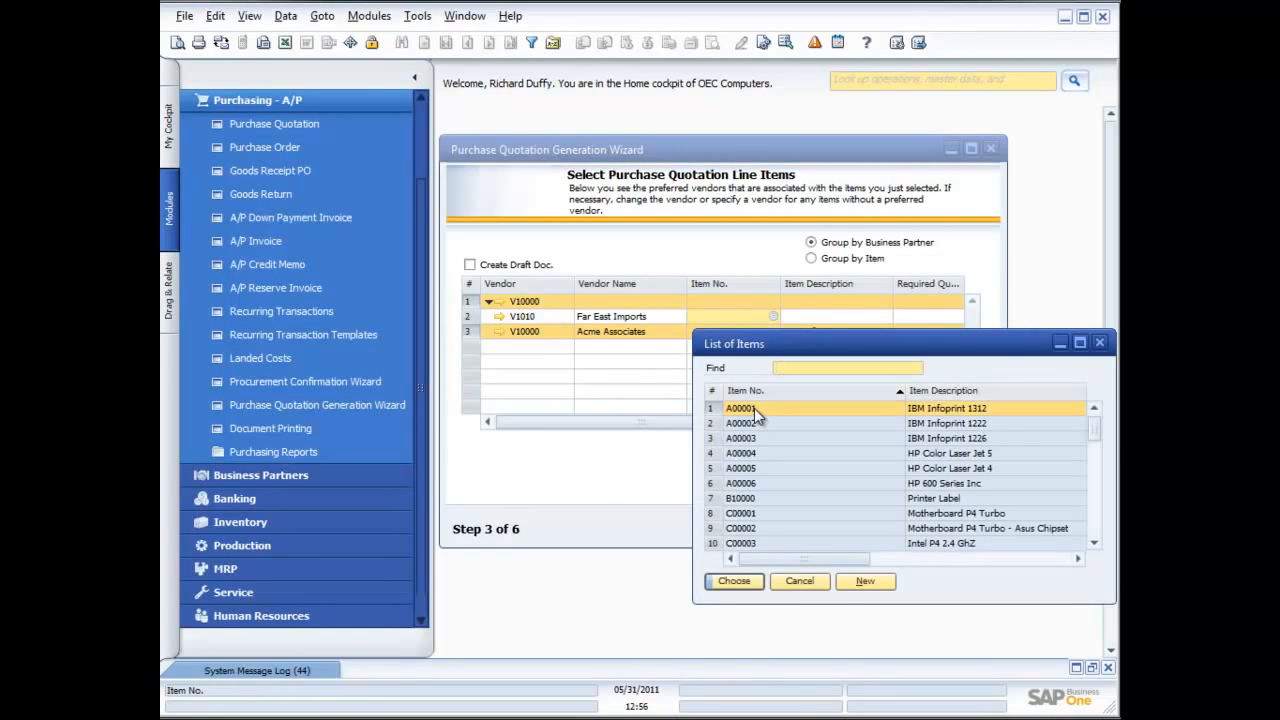
double_click(754, 408)
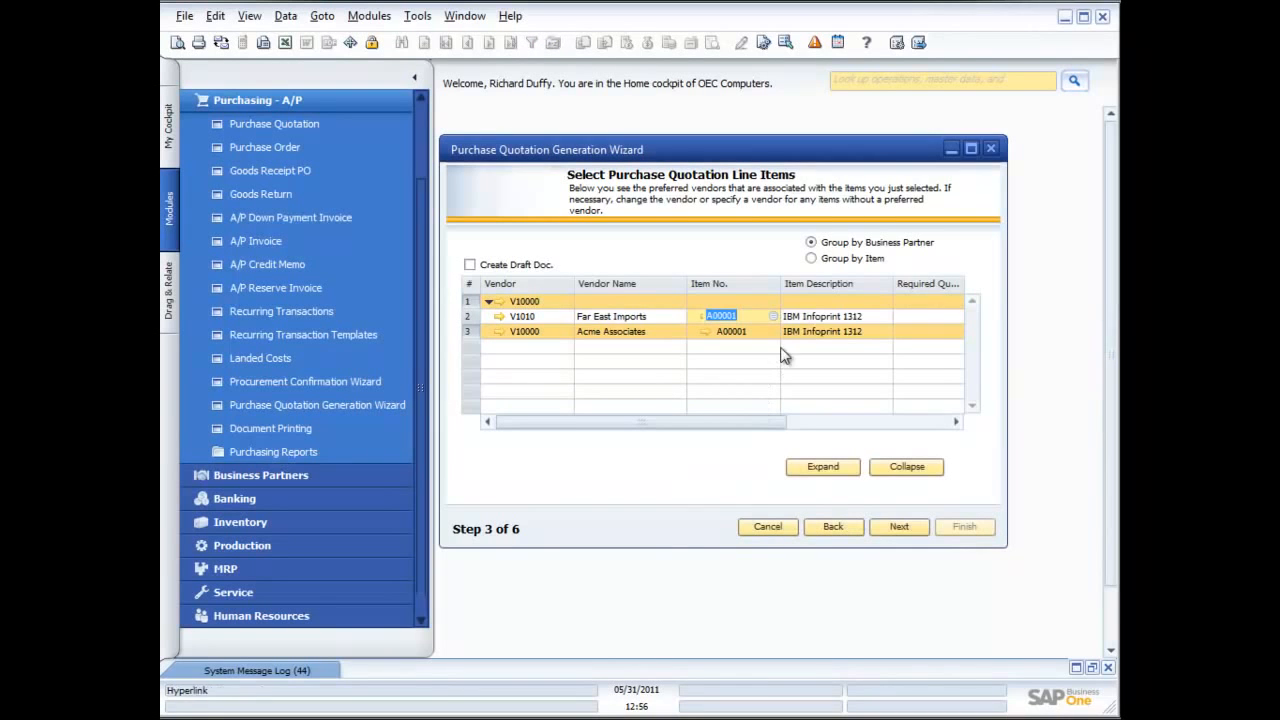
Set the Far East Imports line's required quantity to 10 and its required date to 06/03/2011
left_click(955, 421)
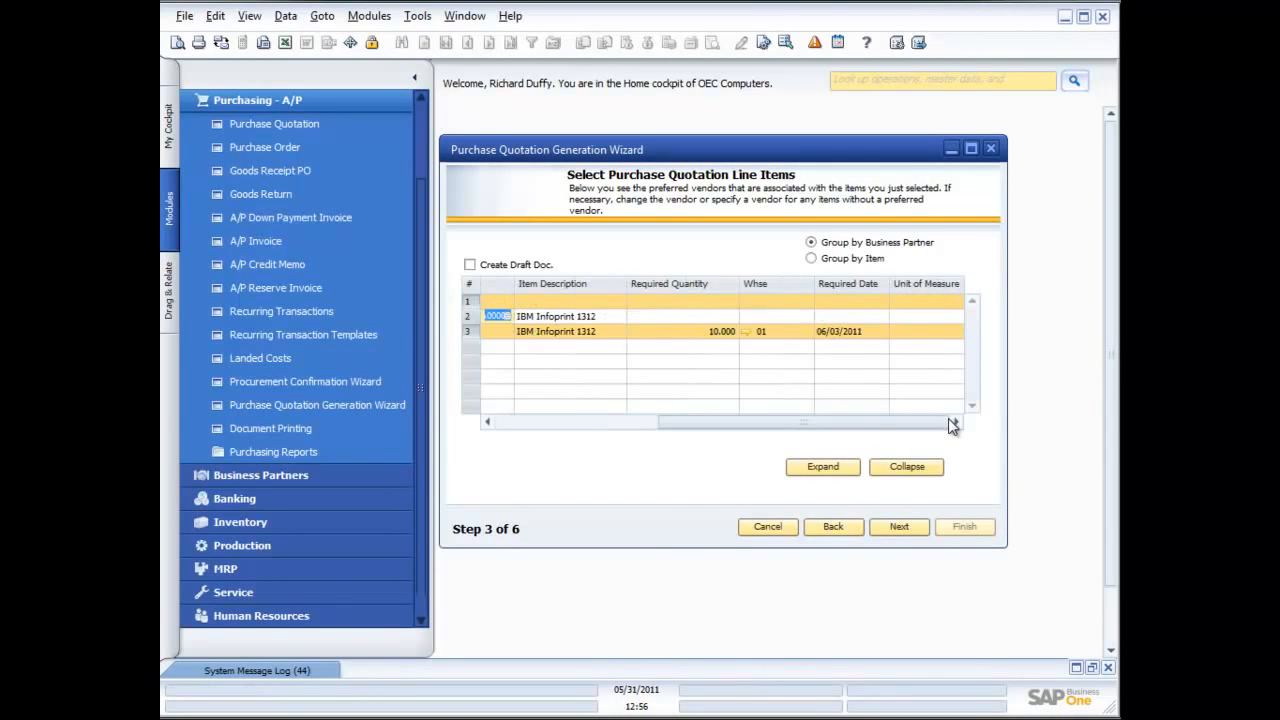
left_click(722, 316)
type("10")
key("Tab")
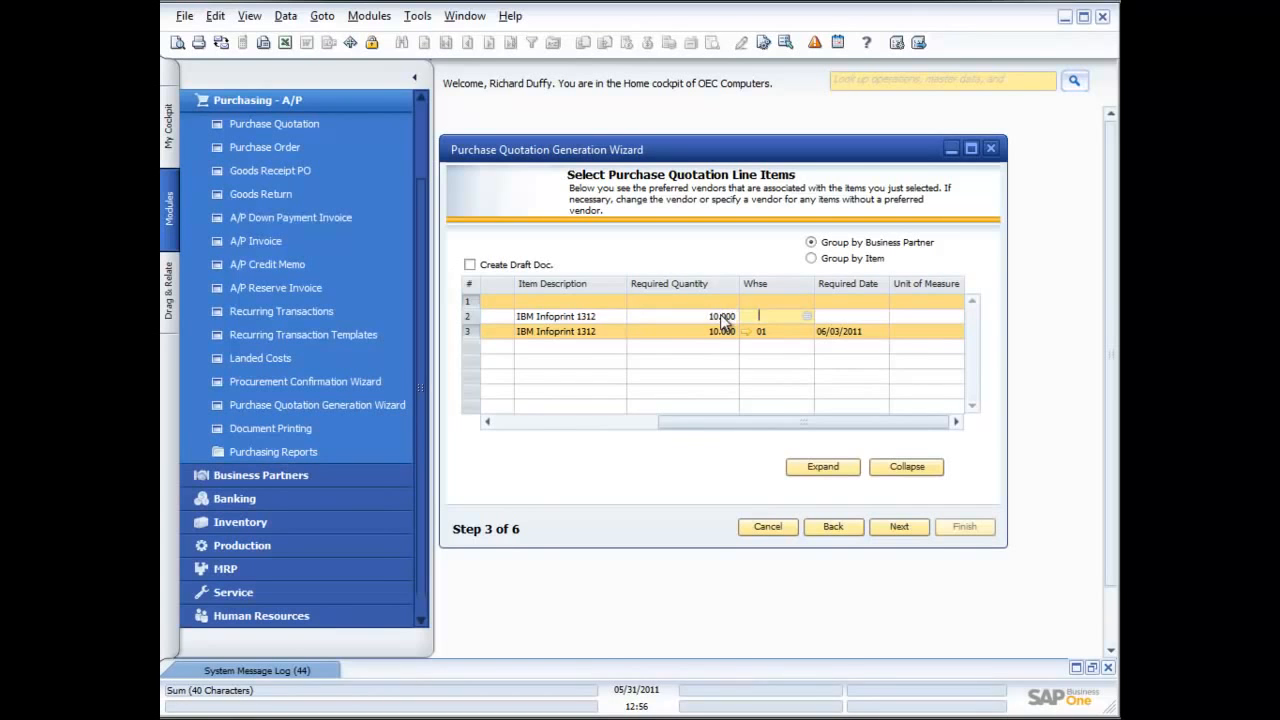
left_click(831, 314)
left_click(881, 316)
left_click(932, 472)
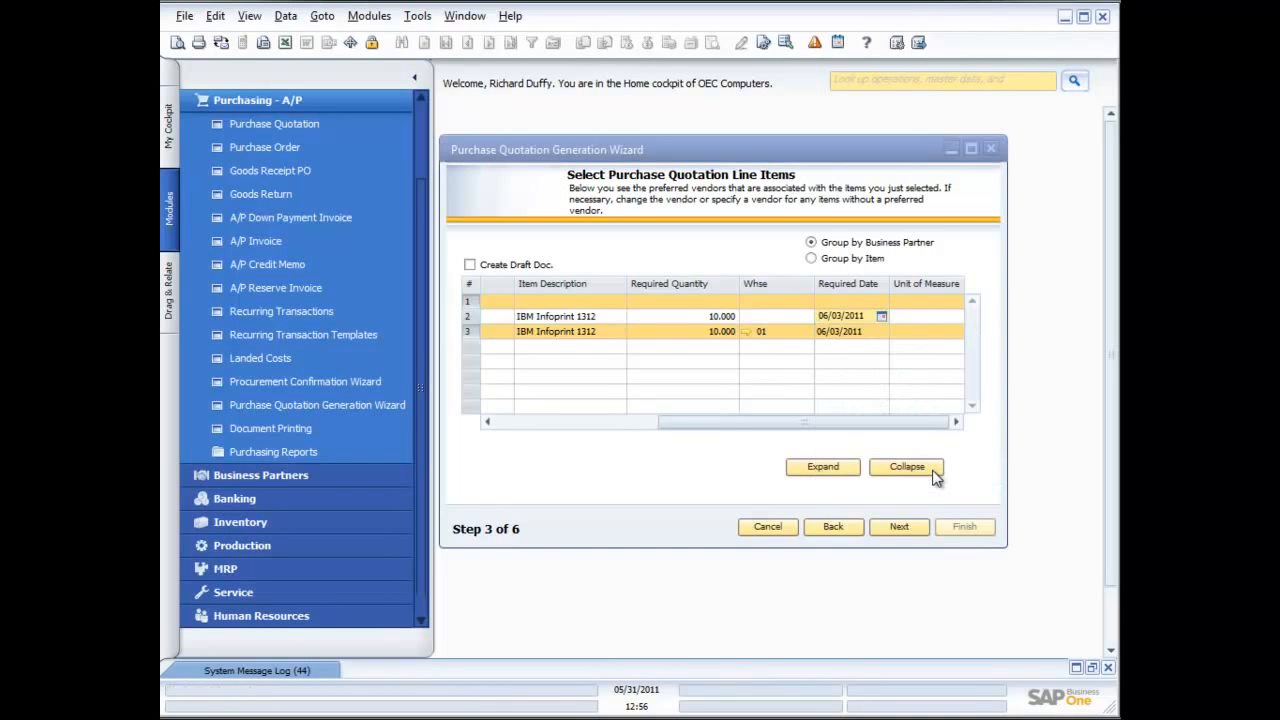
left_click_drag(697, 430, 500, 400)
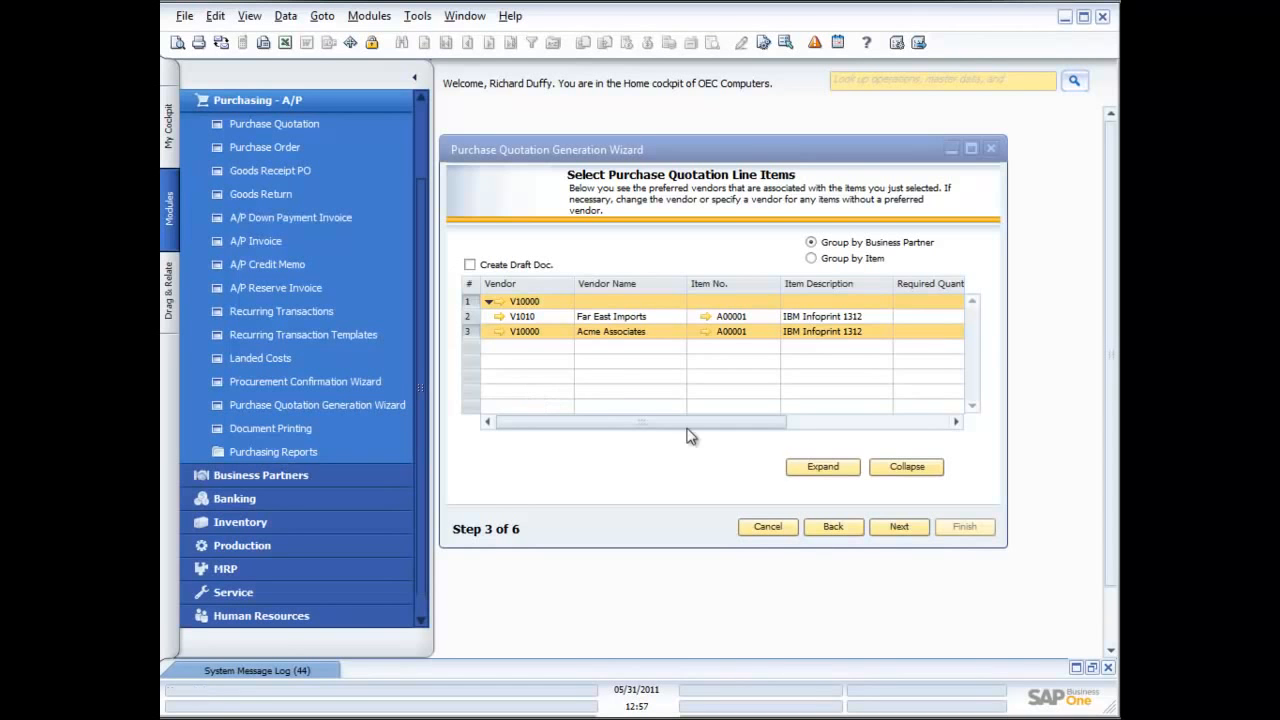
Finish the quotation wizard with the Save Parameter Set and Exit option and close its summary report
left_click(899, 527)
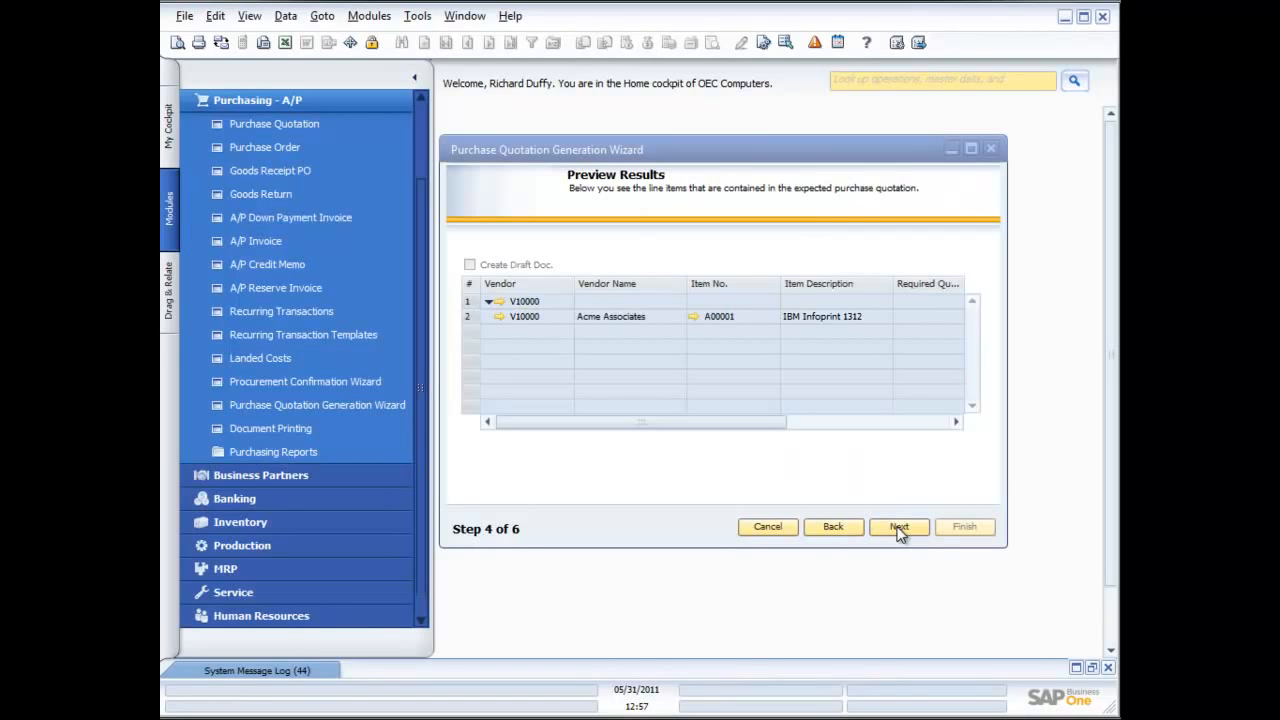
left_click(899, 528)
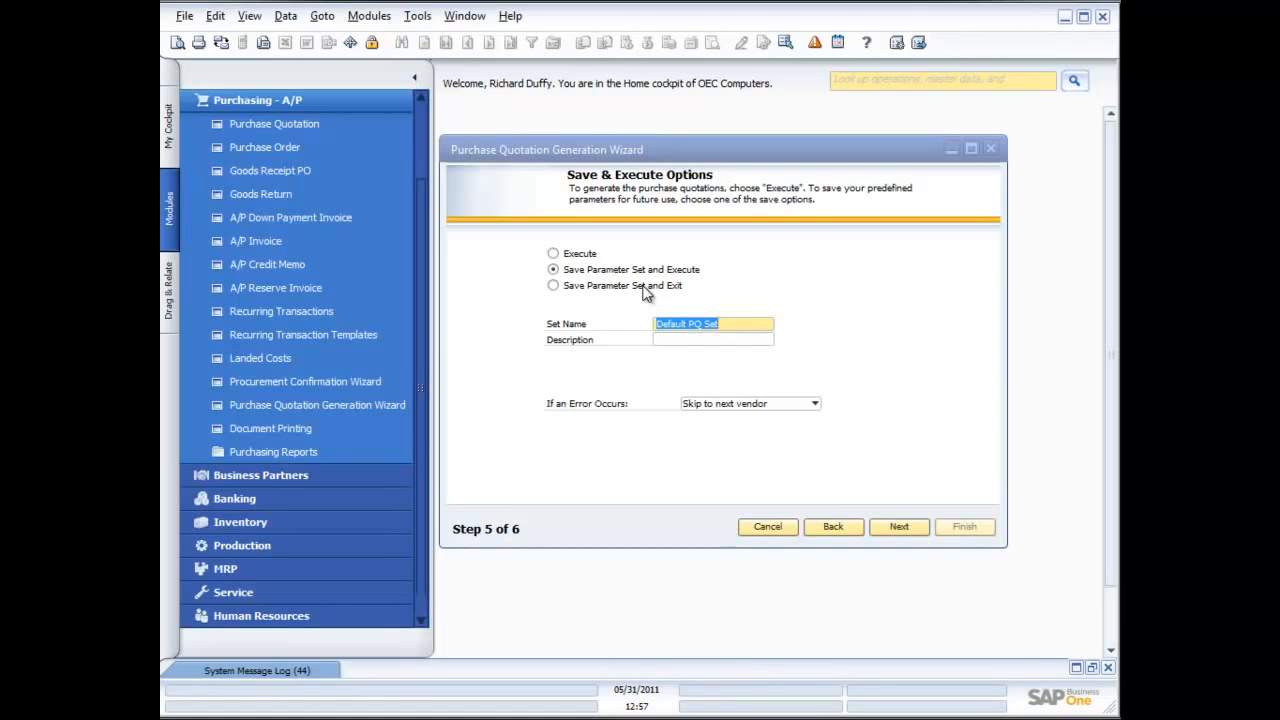
left_click(813, 404)
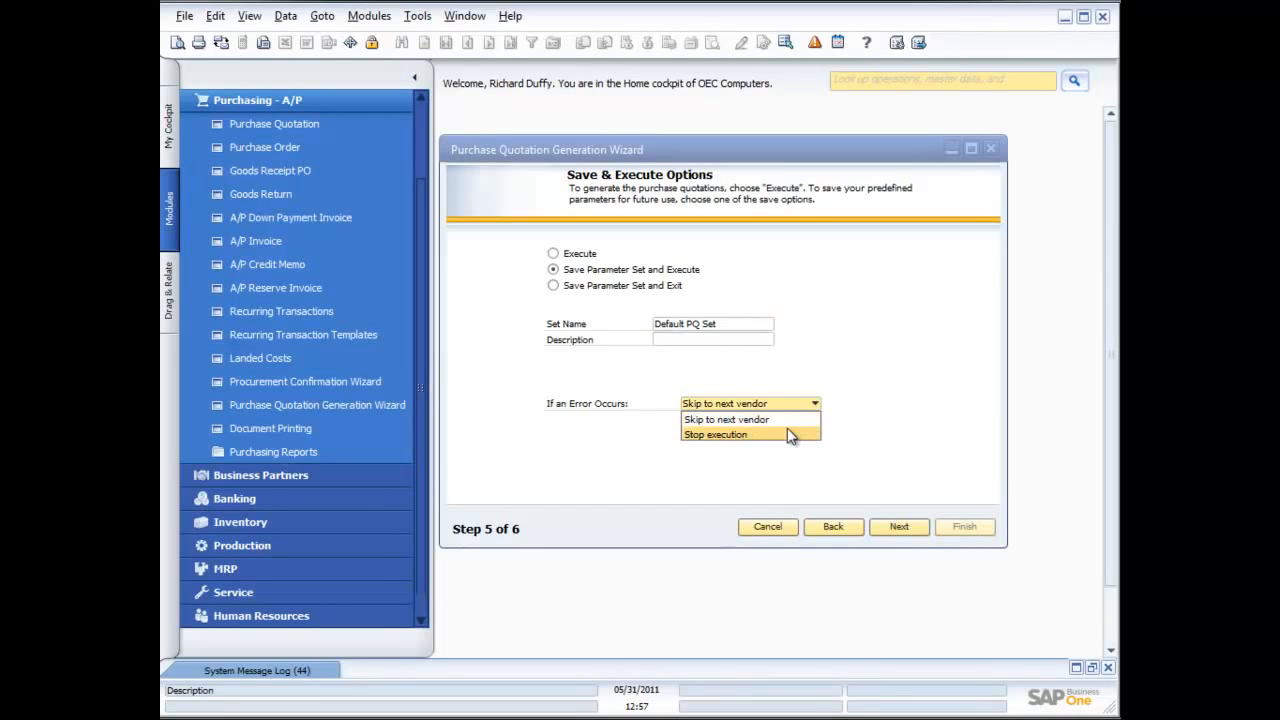
left_click(866, 422)
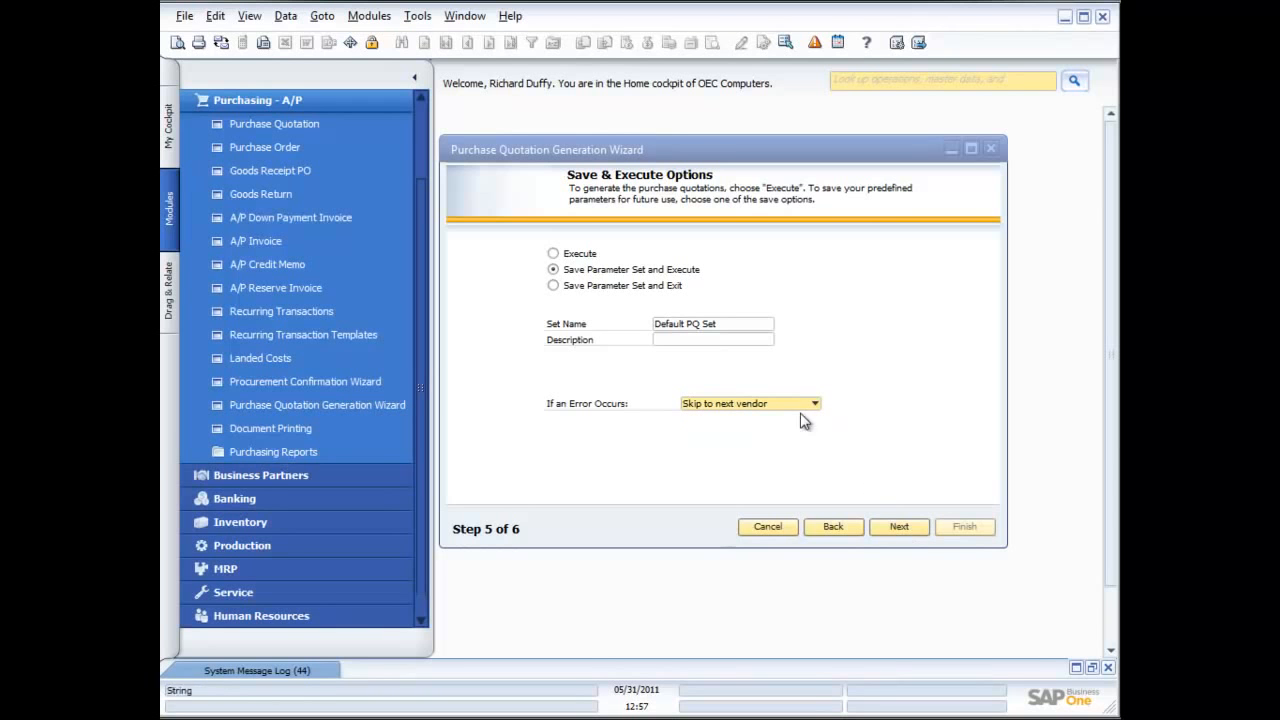
left_click(562, 286)
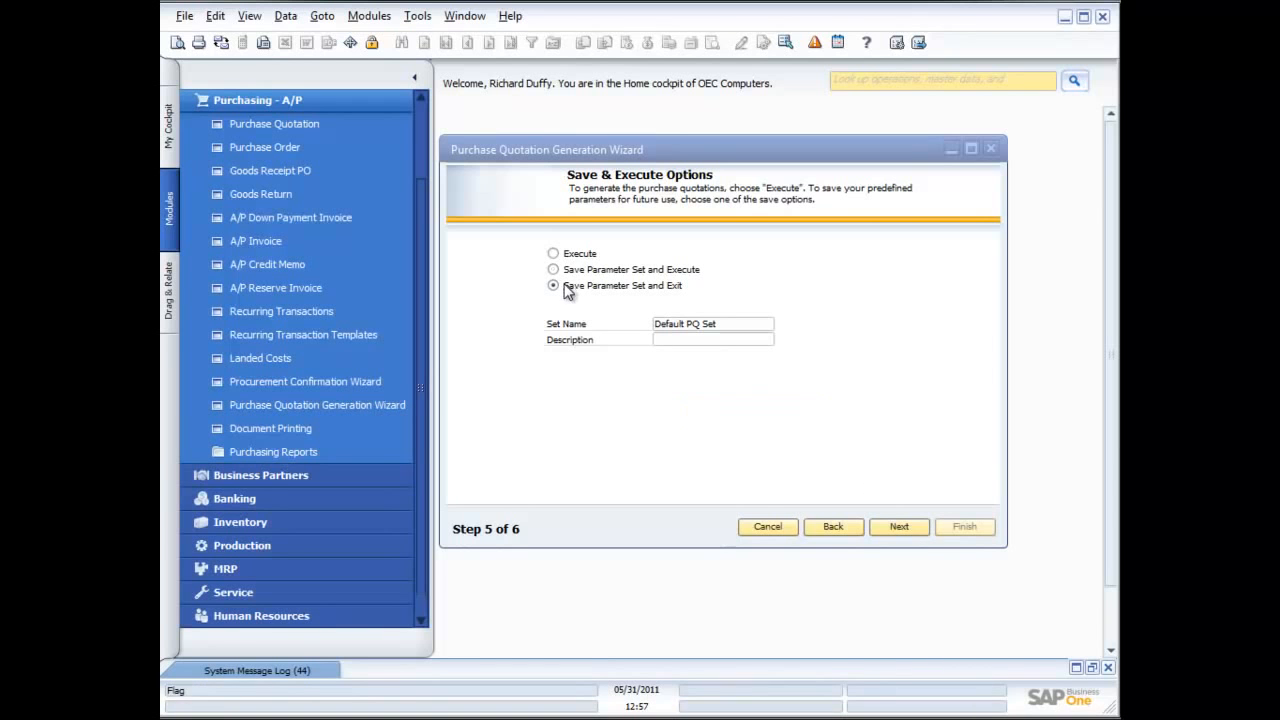
left_click(899, 527)
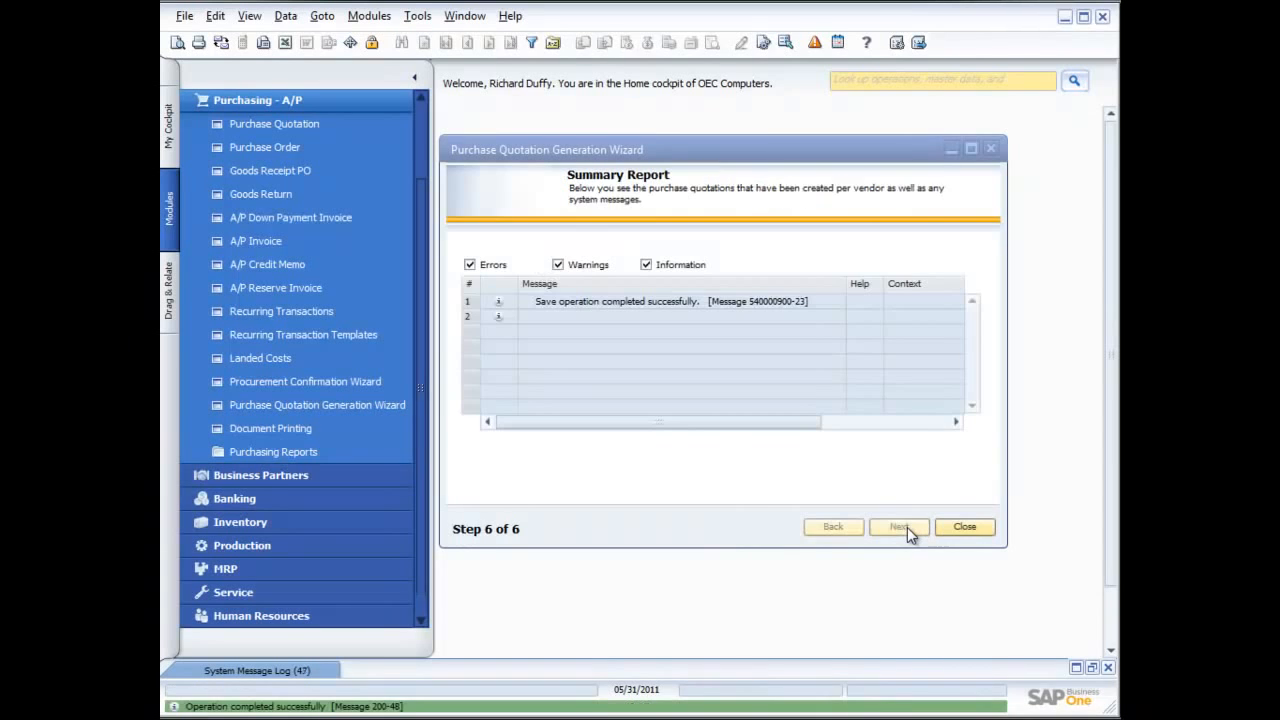
left_click(966, 527)
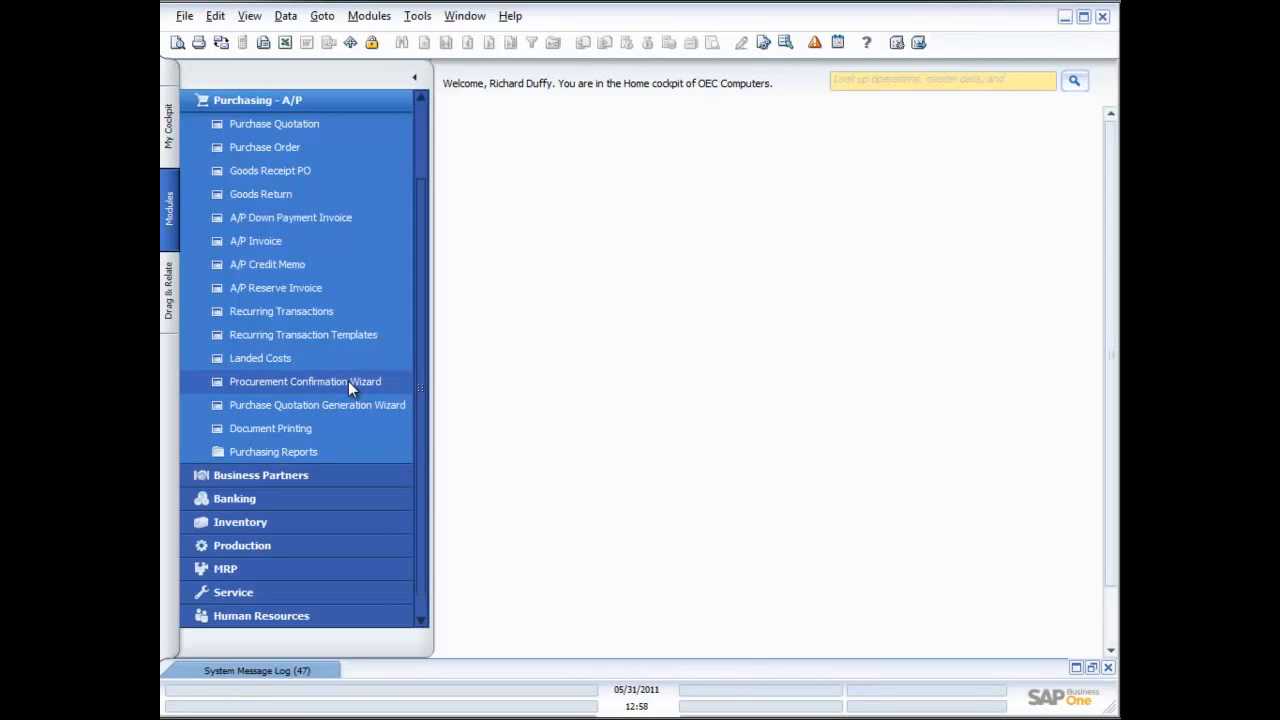
Open a new purchase order and choose Lasercom as the vendor
left_click(268, 148)
left_click_drag(633, 119, 760, 119)
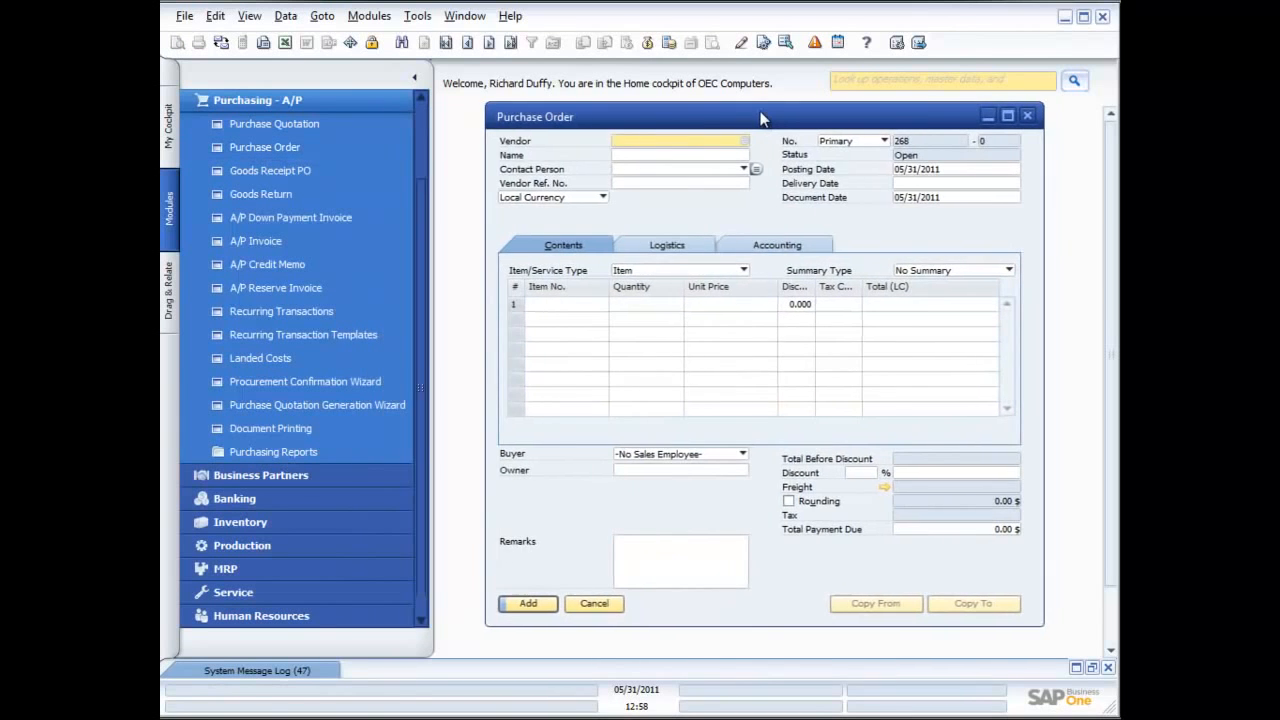
left_click(672, 140)
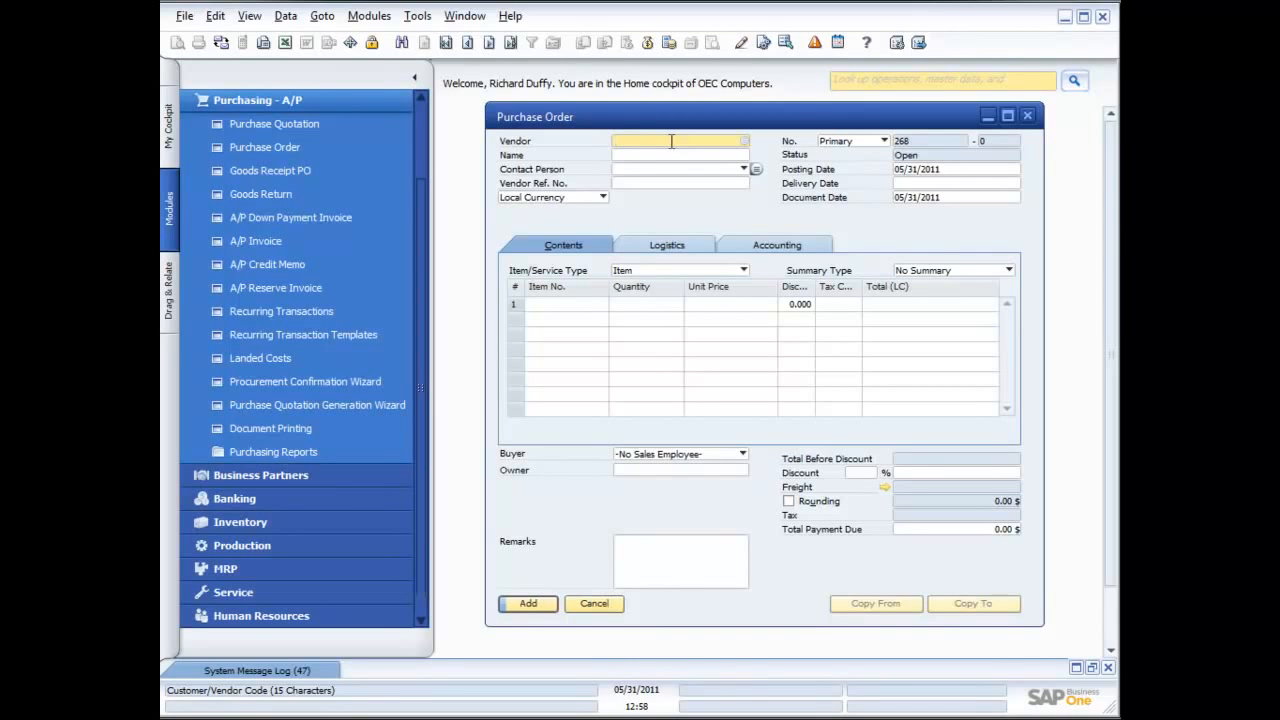
left_click(745, 143)
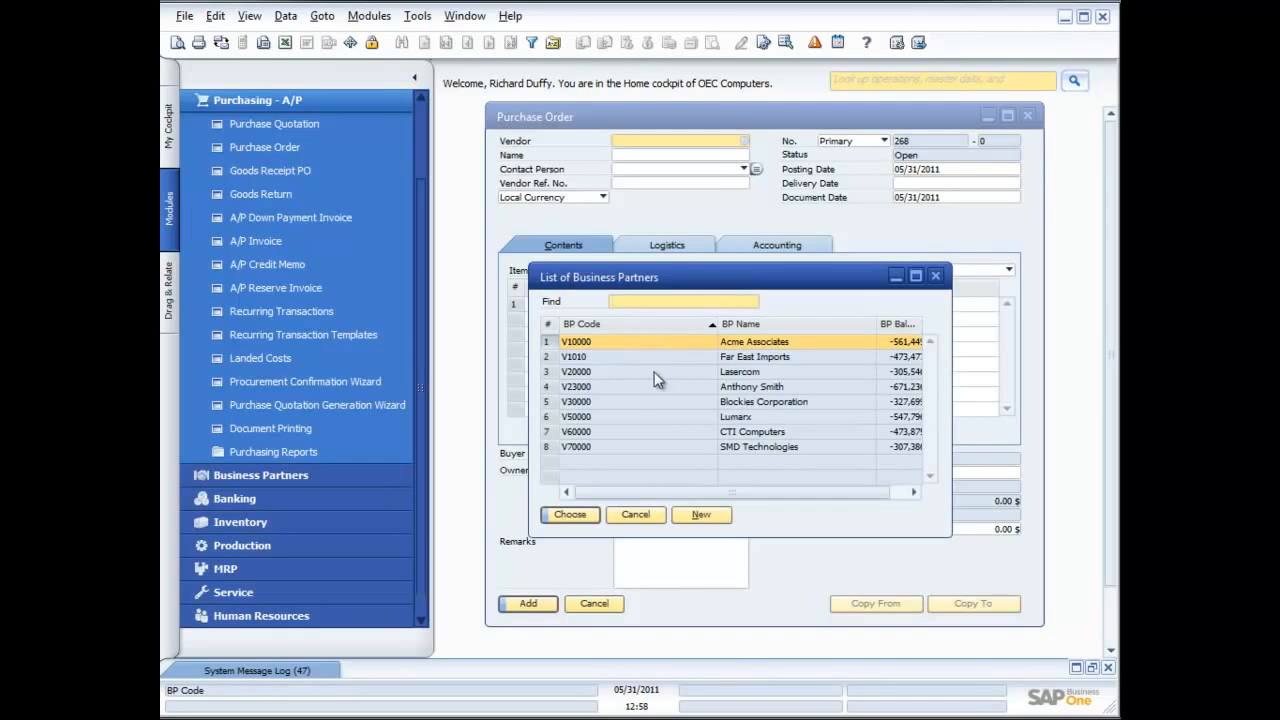
double_click(652, 371)
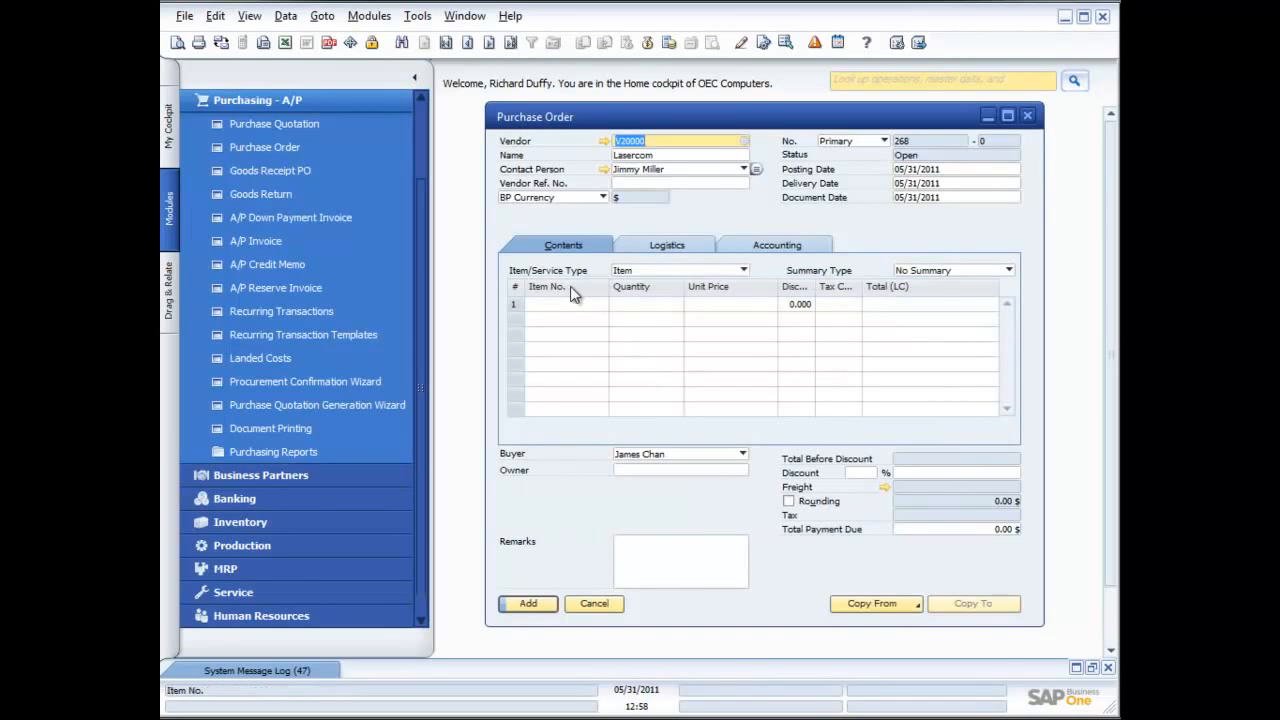
Add item B10000 (Printer Label) to the purchase order with a quantity of 1,000
left_click(600, 304)
left_click(602, 304)
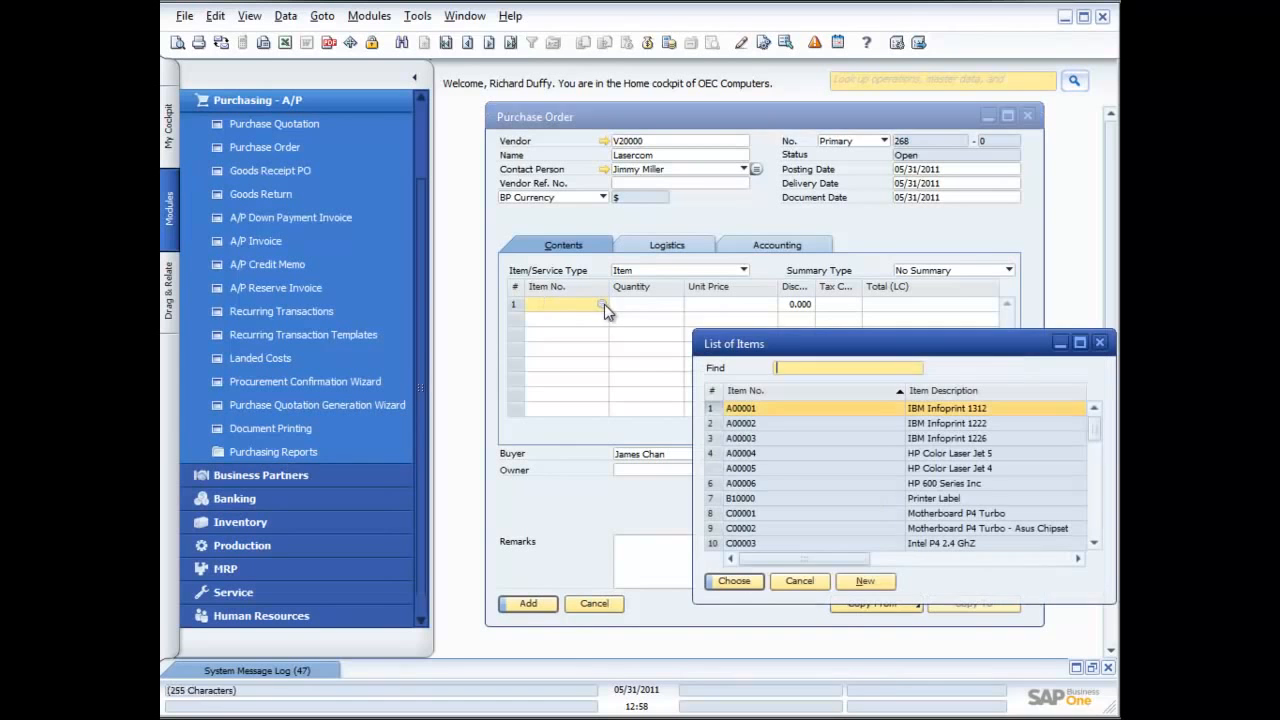
double_click(761, 497)
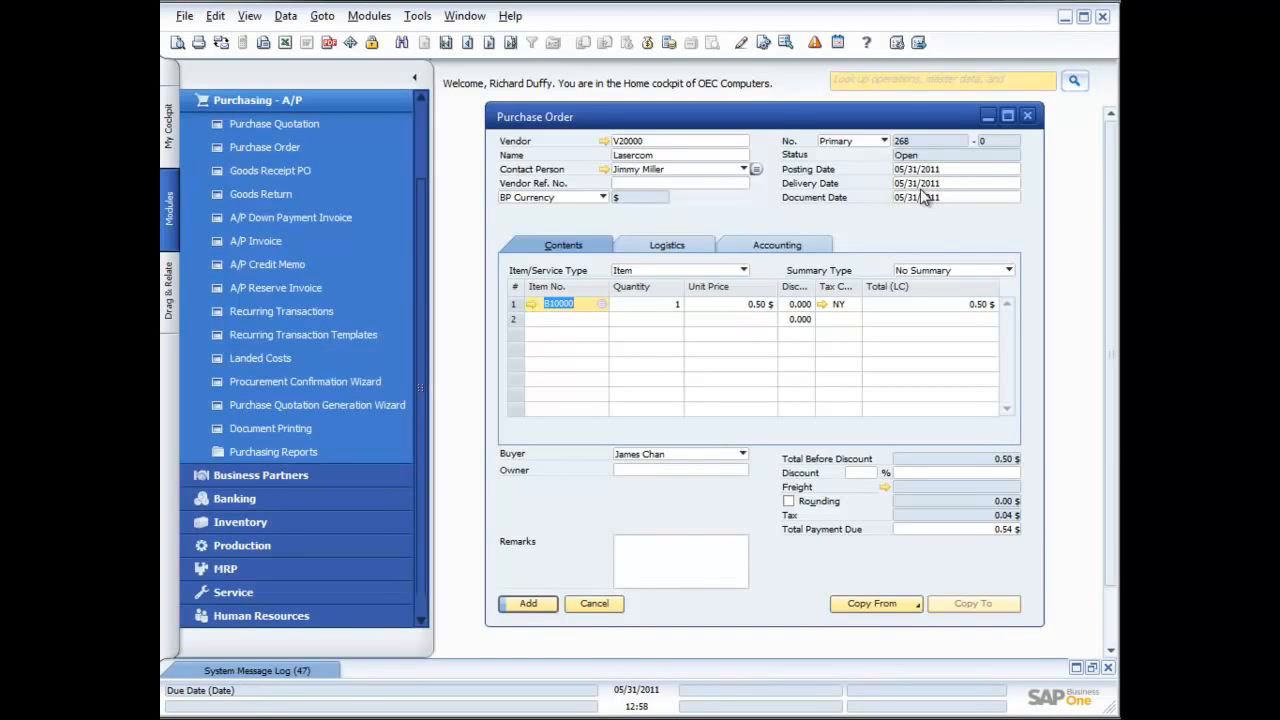
left_click(651, 304)
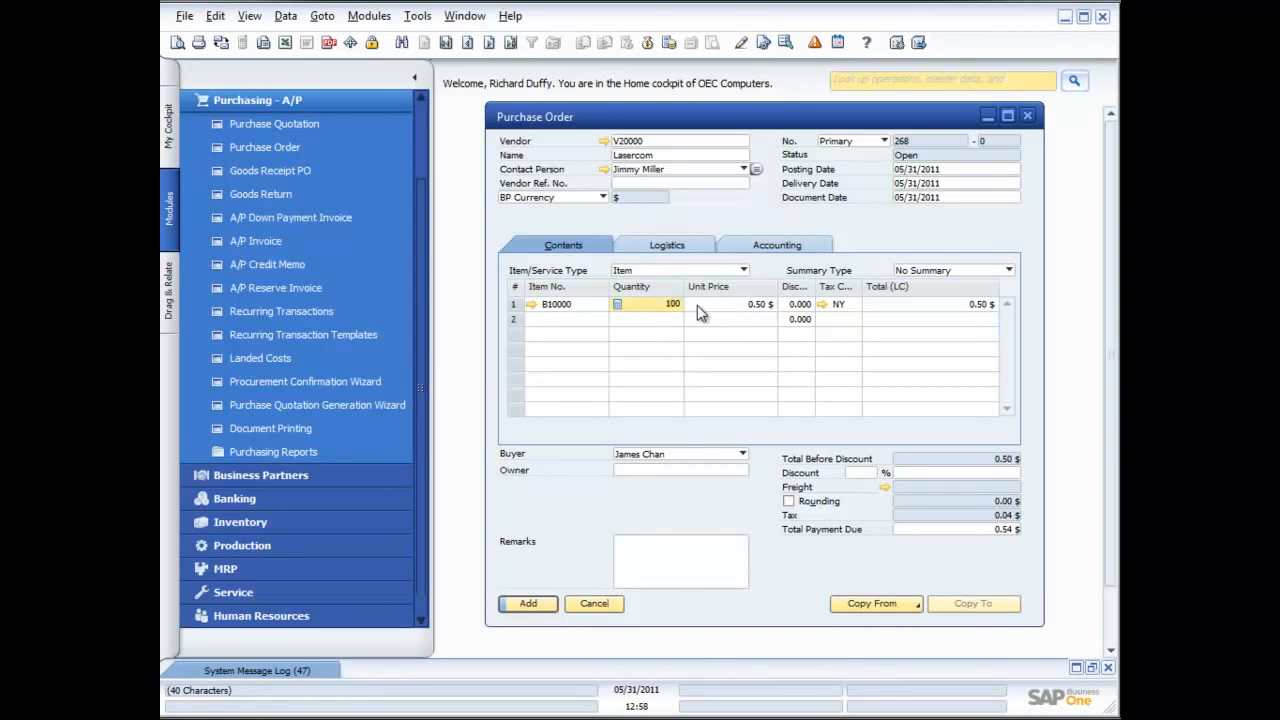
key("Tab")
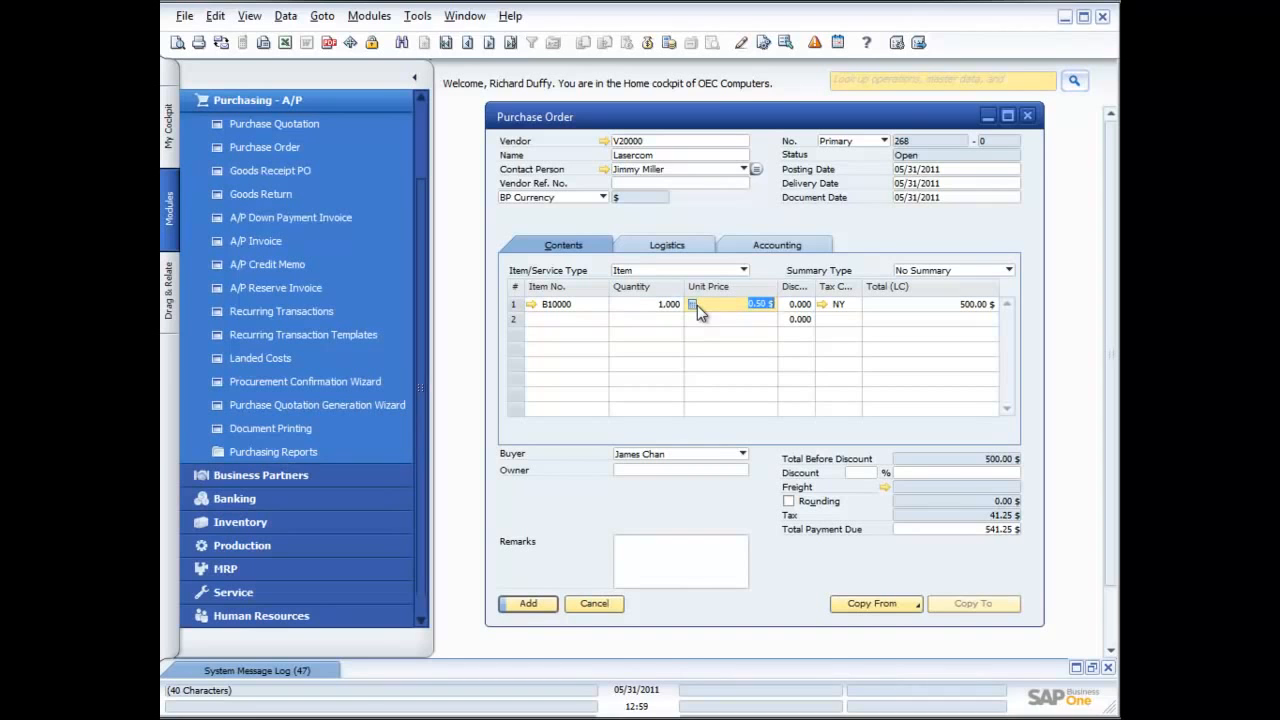
Check the available sales tax codes for the item line without changing it, and add the purchase order
left_click(838, 304)
left_click(855, 304)
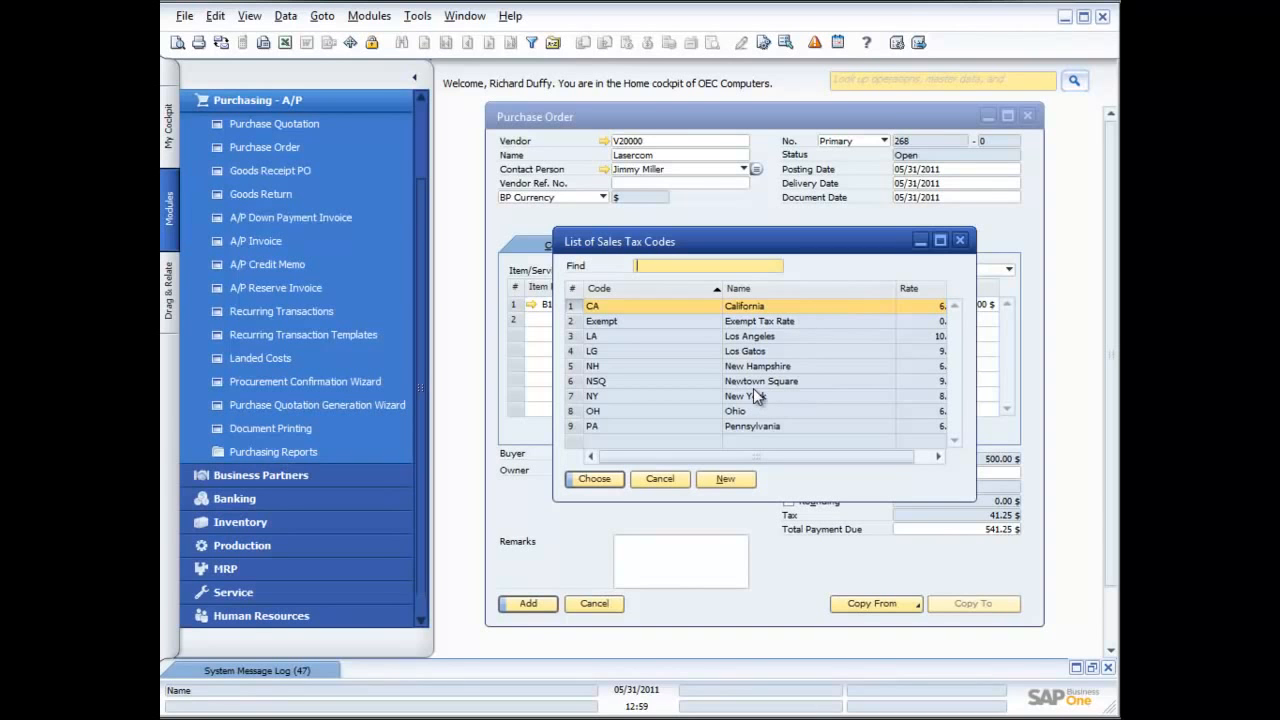
left_click(663, 478)
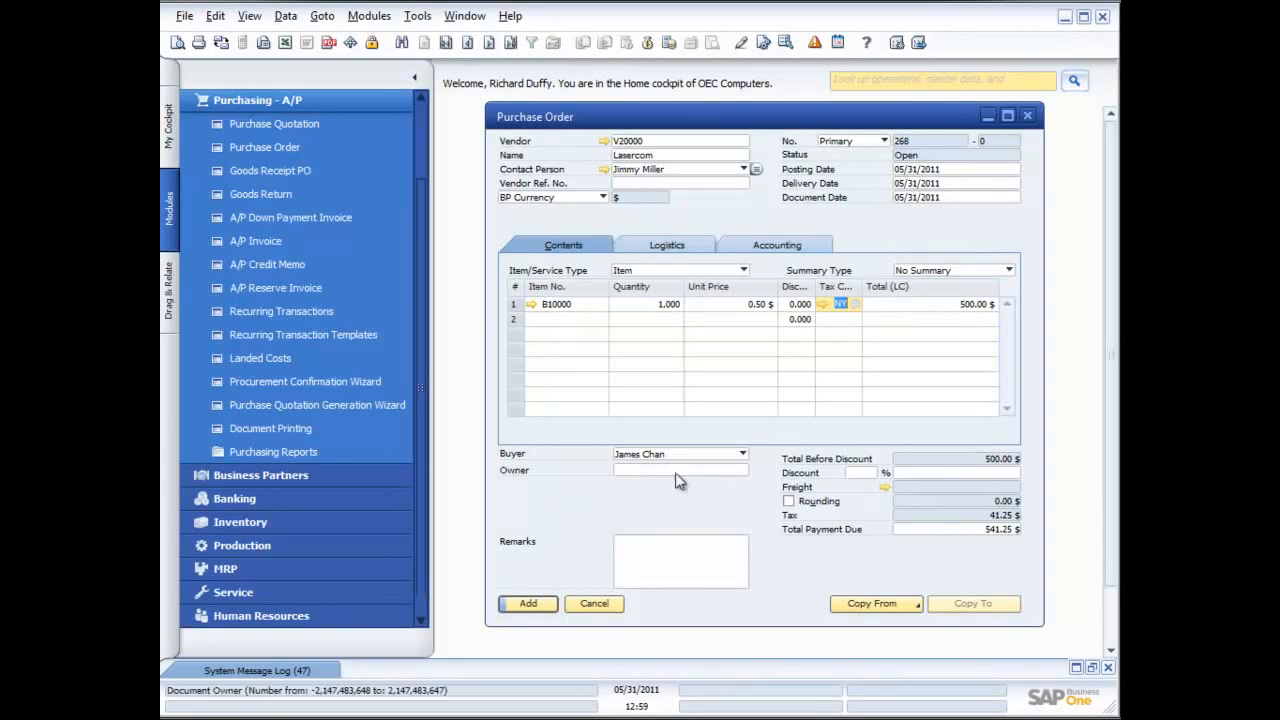
left_click(939, 303)
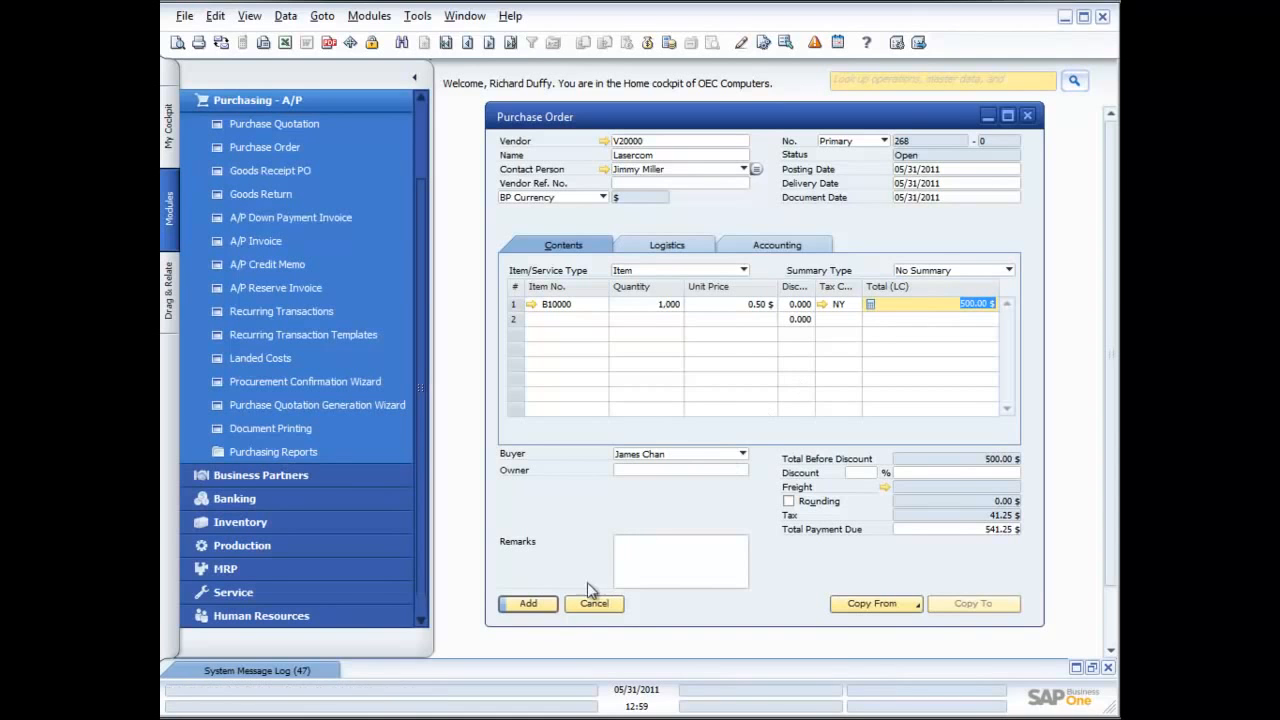
left_click(530, 604)
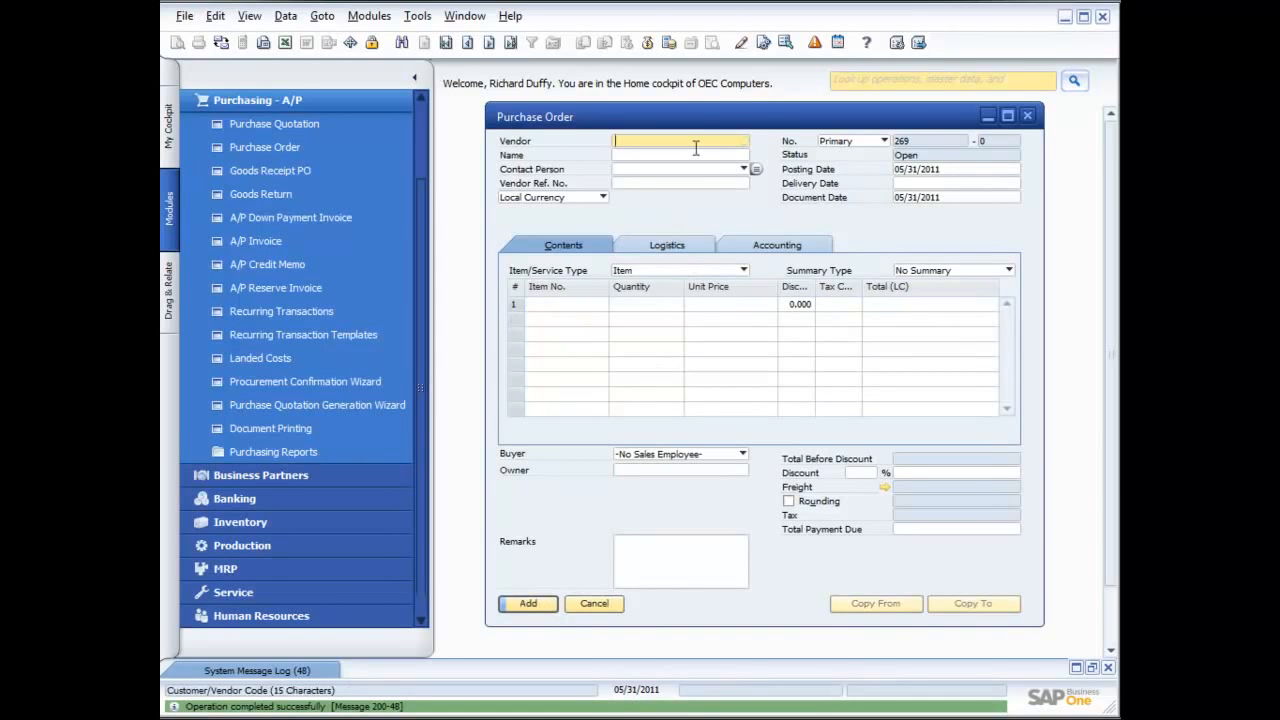
Bring up the last added purchase order, view its print preview and close the preview
left_click(509, 43)
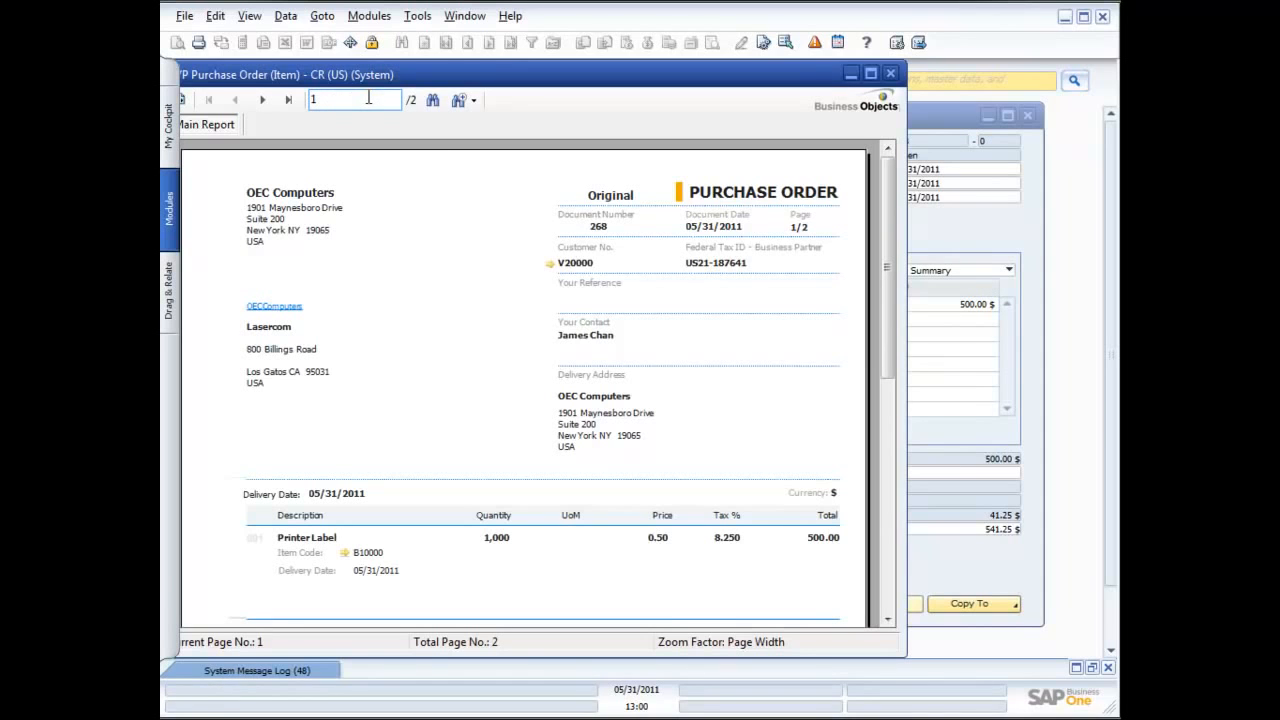
left_click(891, 74)
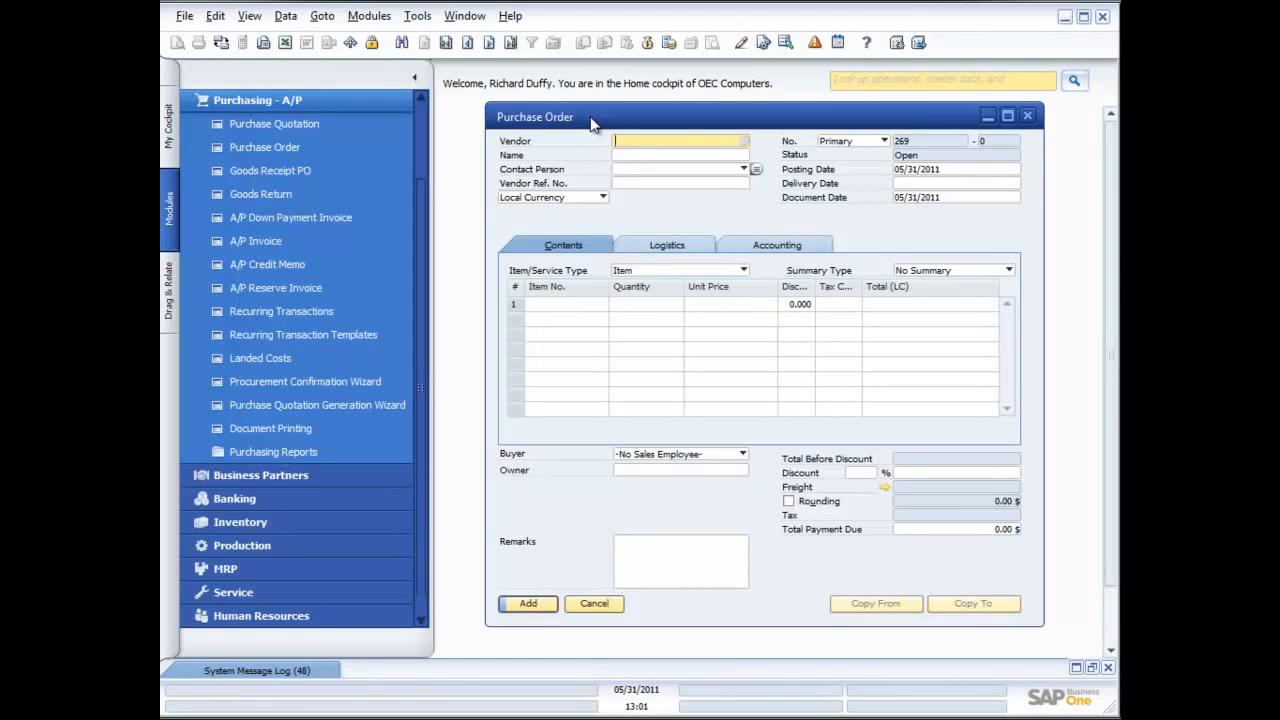
Choose the fourth vendor in the business partner list for the new purchase order and set the item/service type to Service
left_click(744, 140)
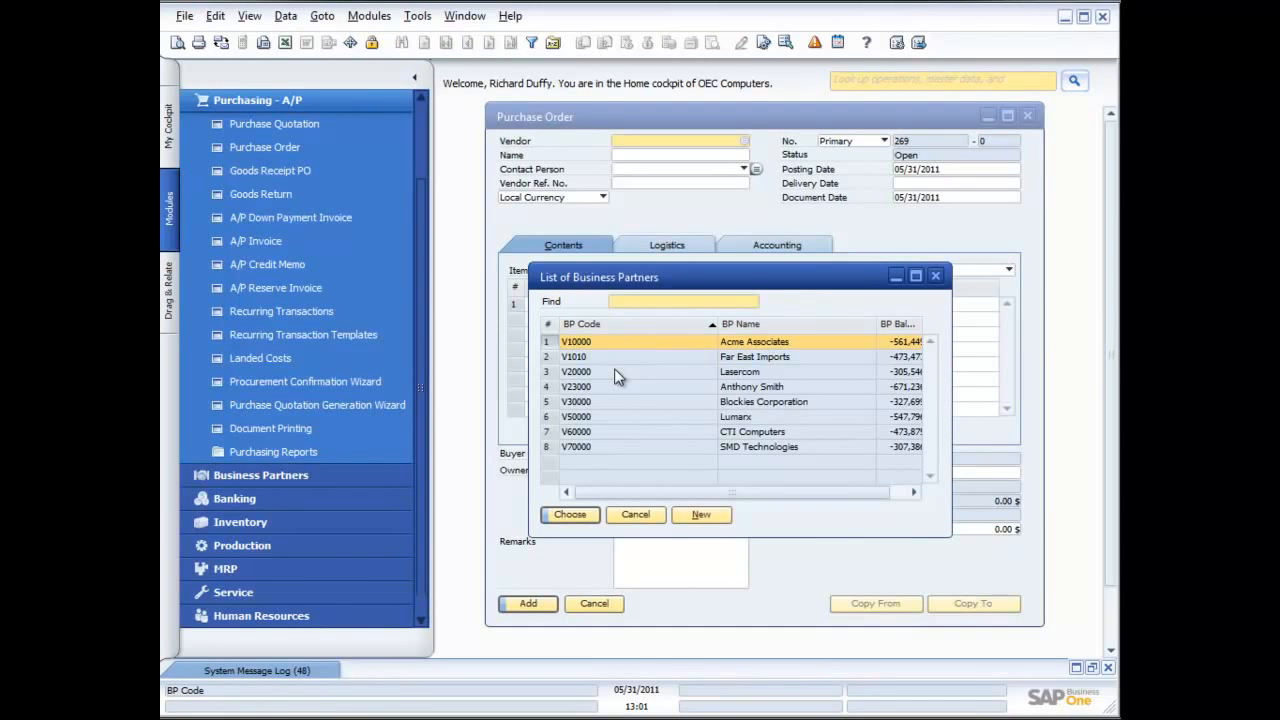
double_click(617, 386)
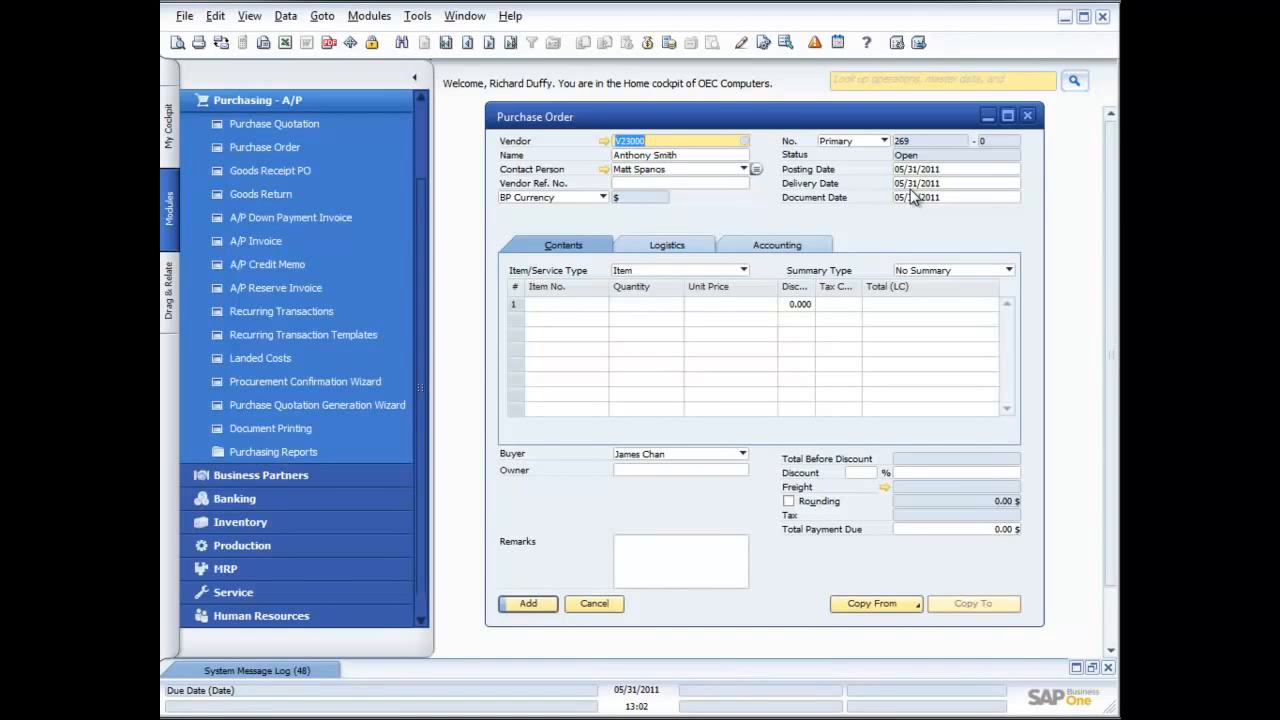
left_click(743, 270)
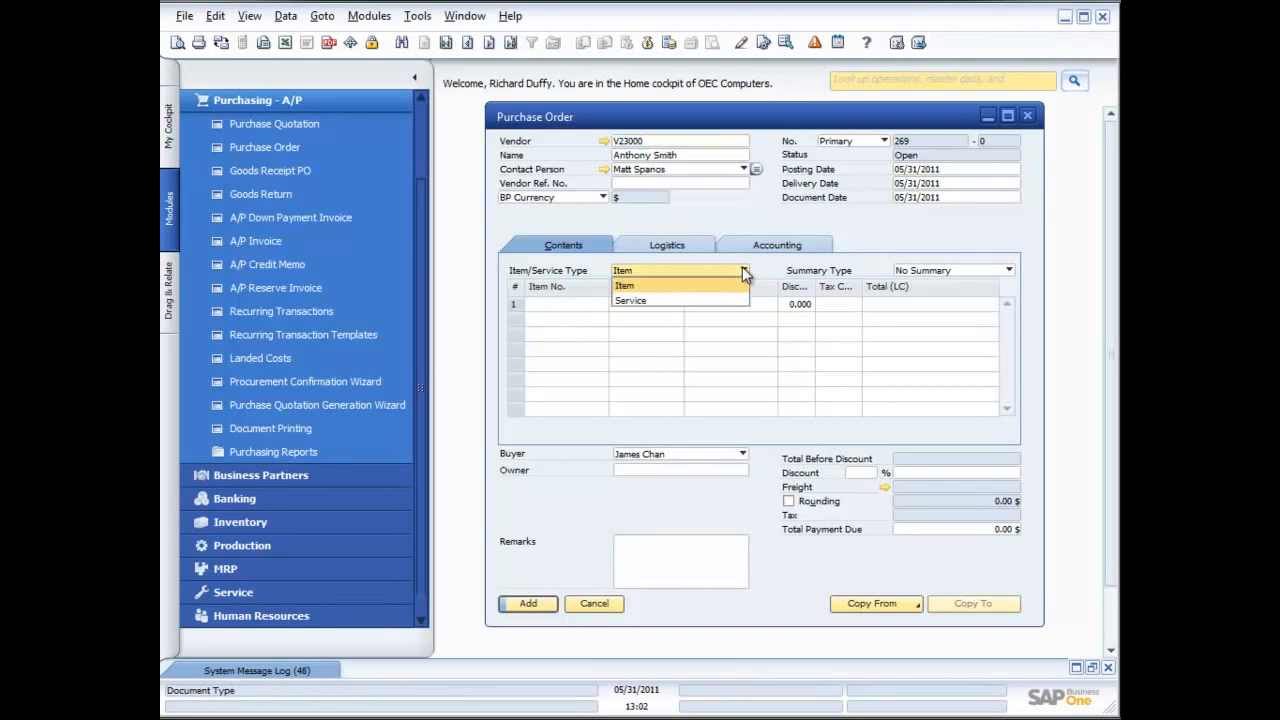
left_click(660, 301)
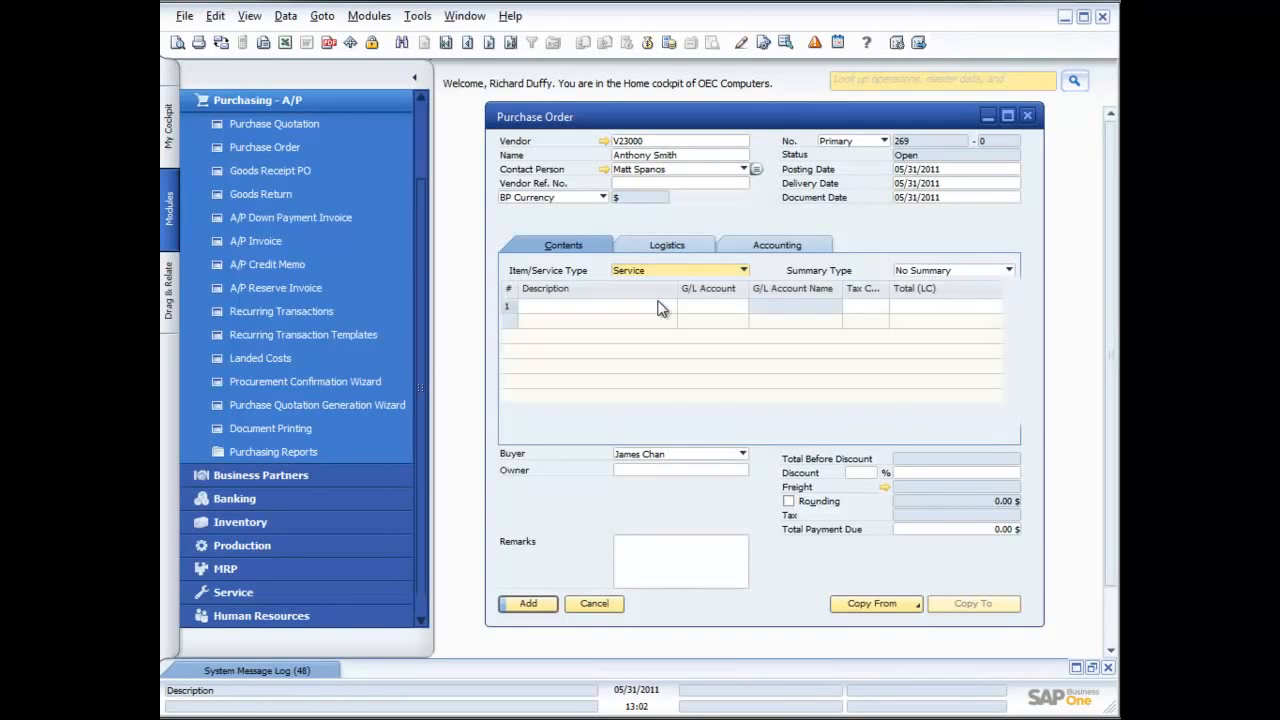
left_click(742, 272)
left_click(728, 285)
left_click(742, 271)
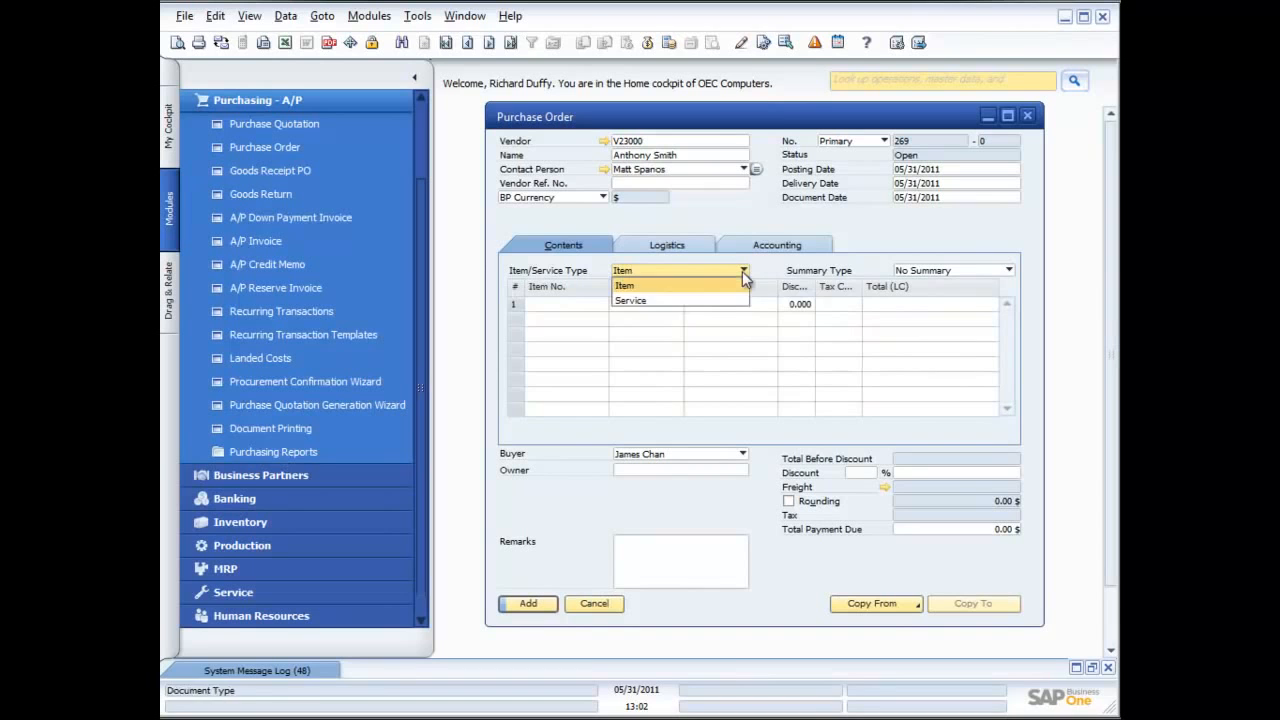
left_click(650, 300)
Describe the first service line as "Installation of printers"
left_click(604, 305)
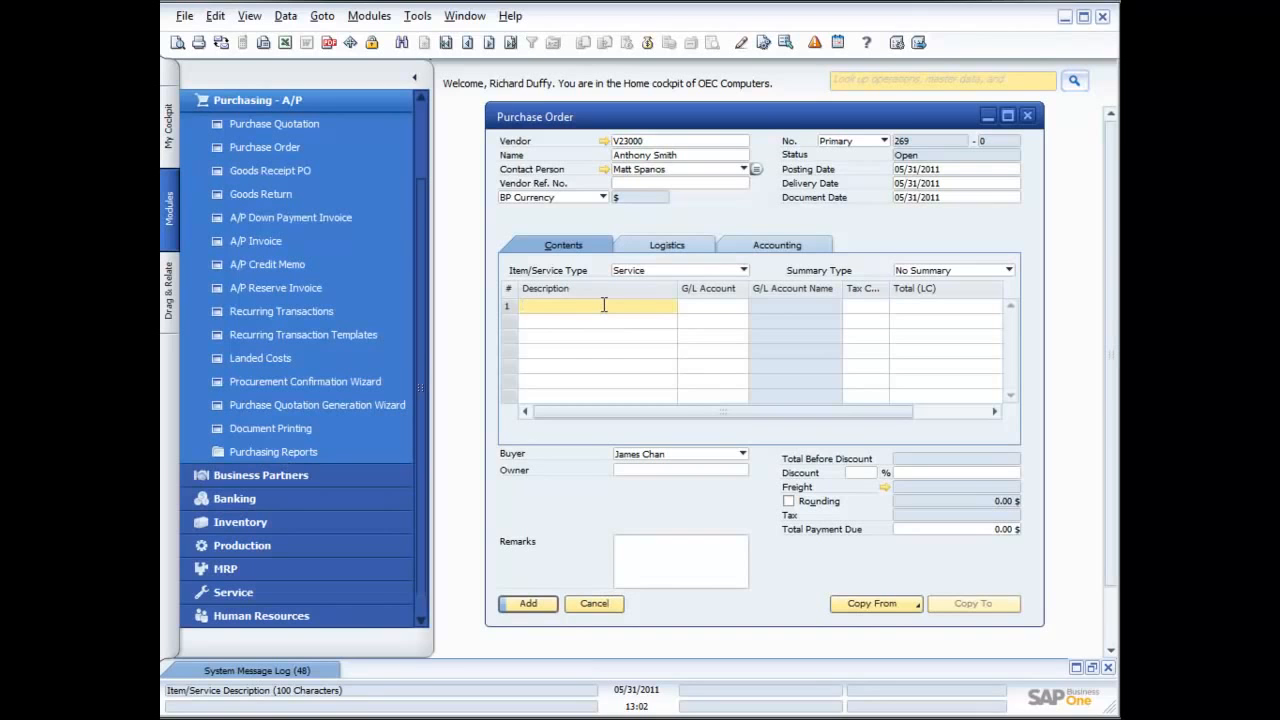
type("S")
key("BackSpace")
type("Installation of printers")
Assign the G/L account Other Professional Fees (HO, USA, GA) to the printer installation line
left_click(692, 307)
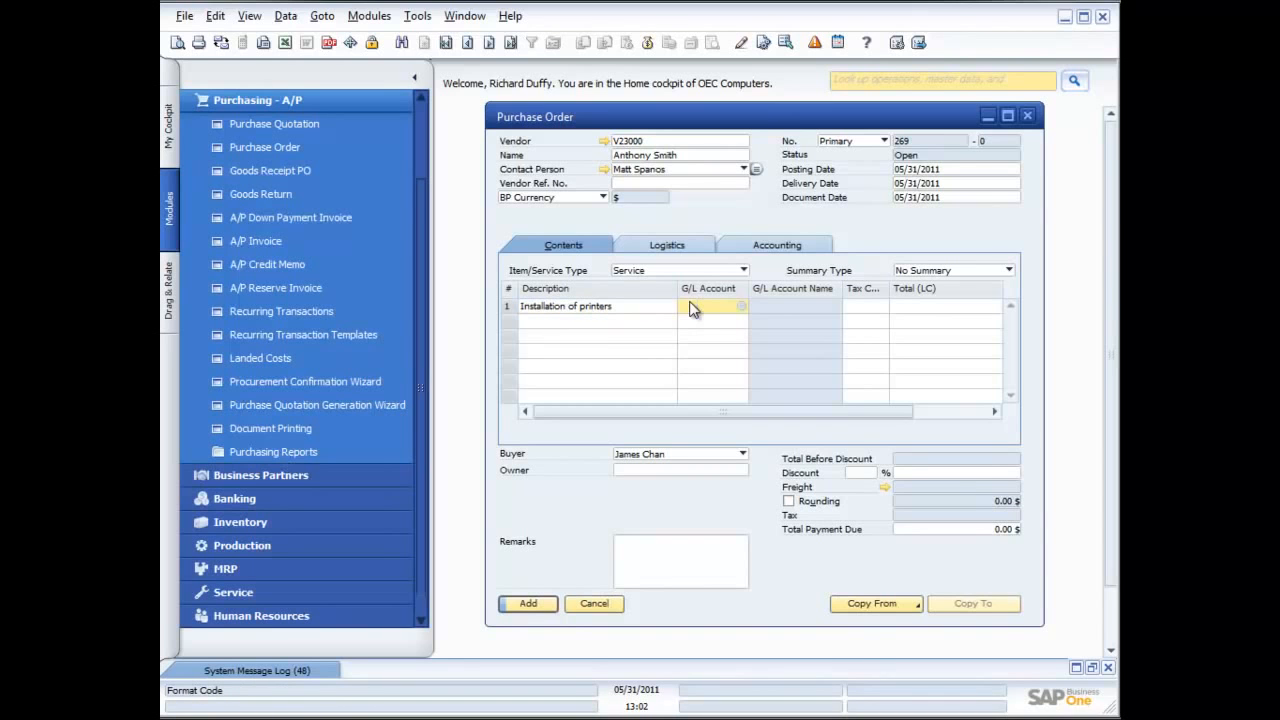
left_click(741, 306)
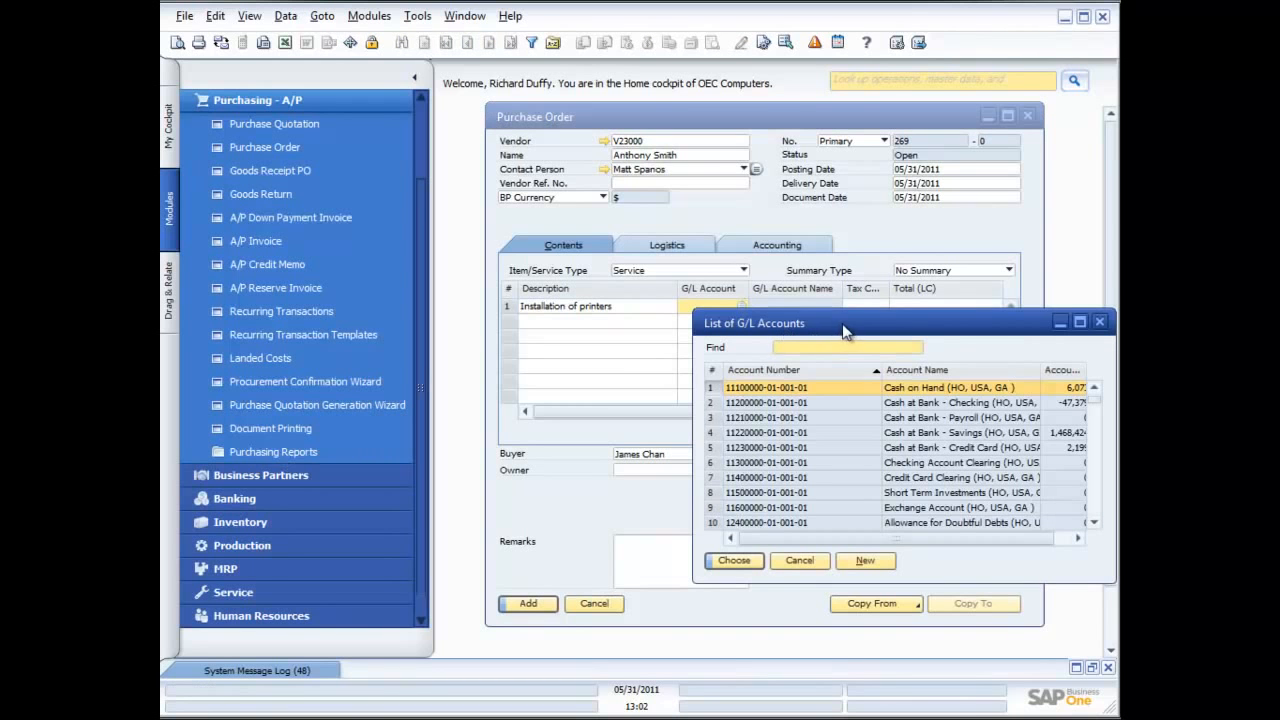
left_click_drag(1096, 402, 1099, 484)
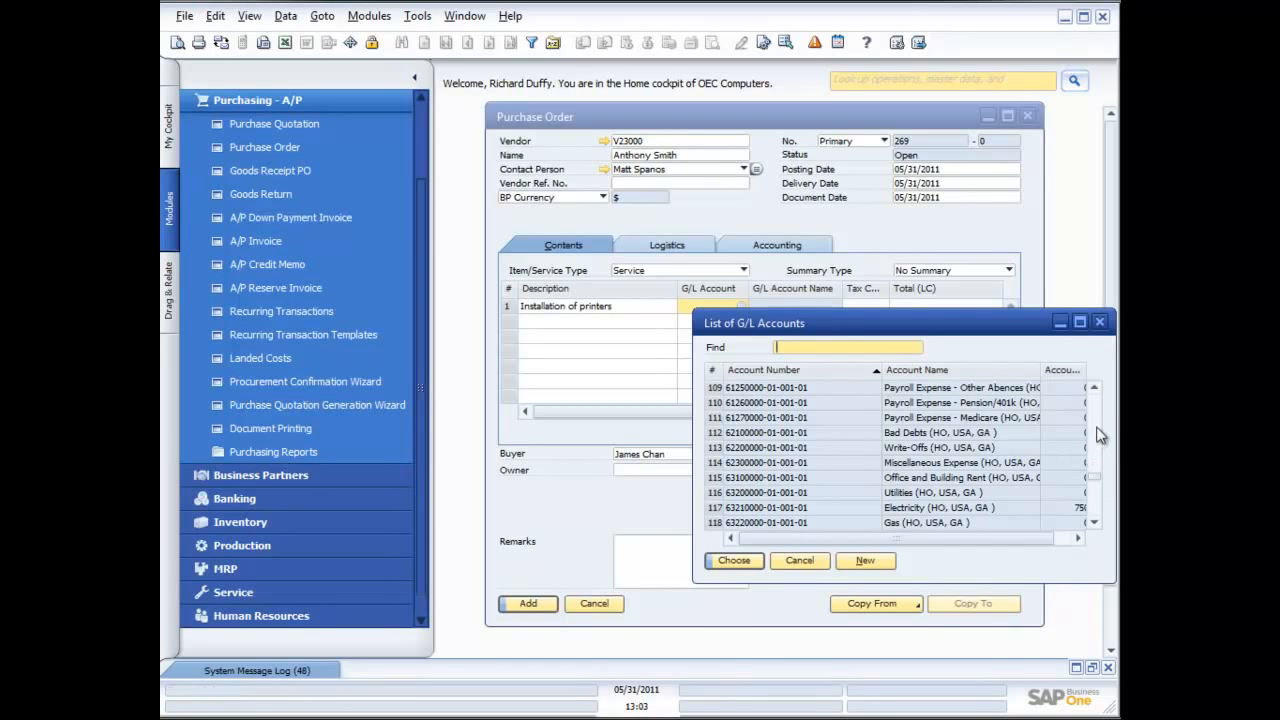
left_click_drag(1097, 392, 1097, 392)
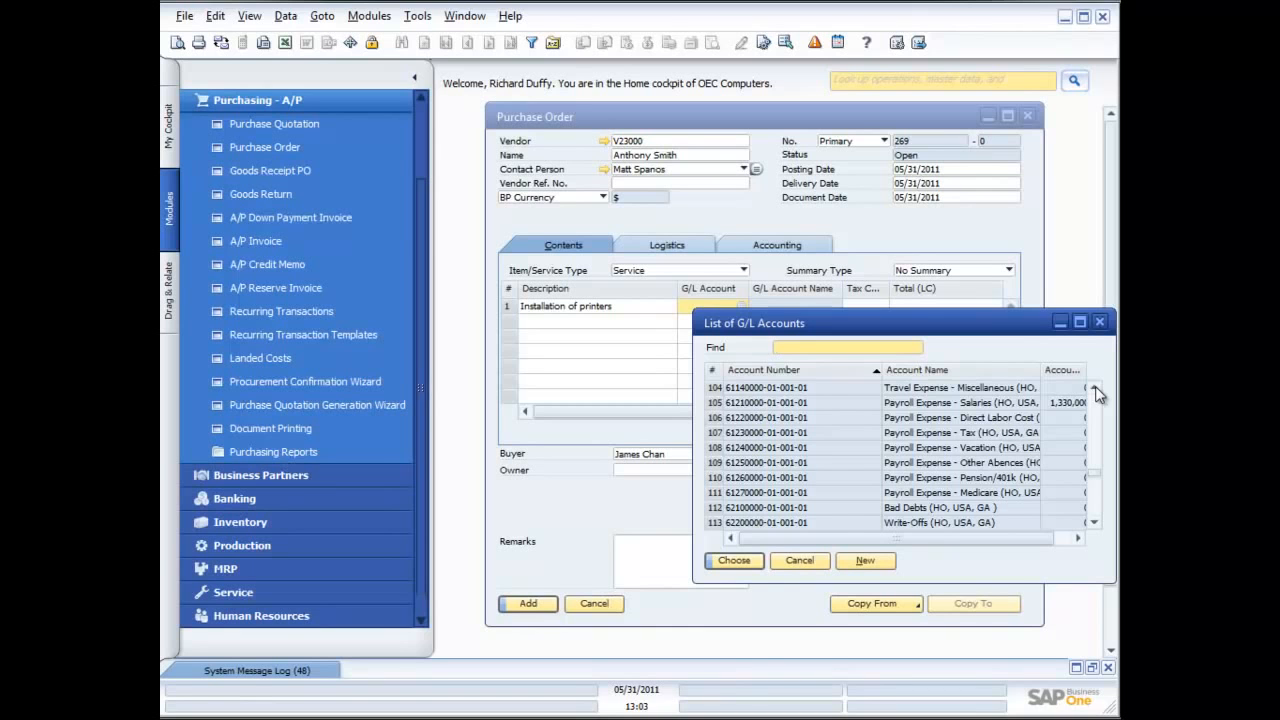
left_click(1095, 388)
left_click(1095, 388)
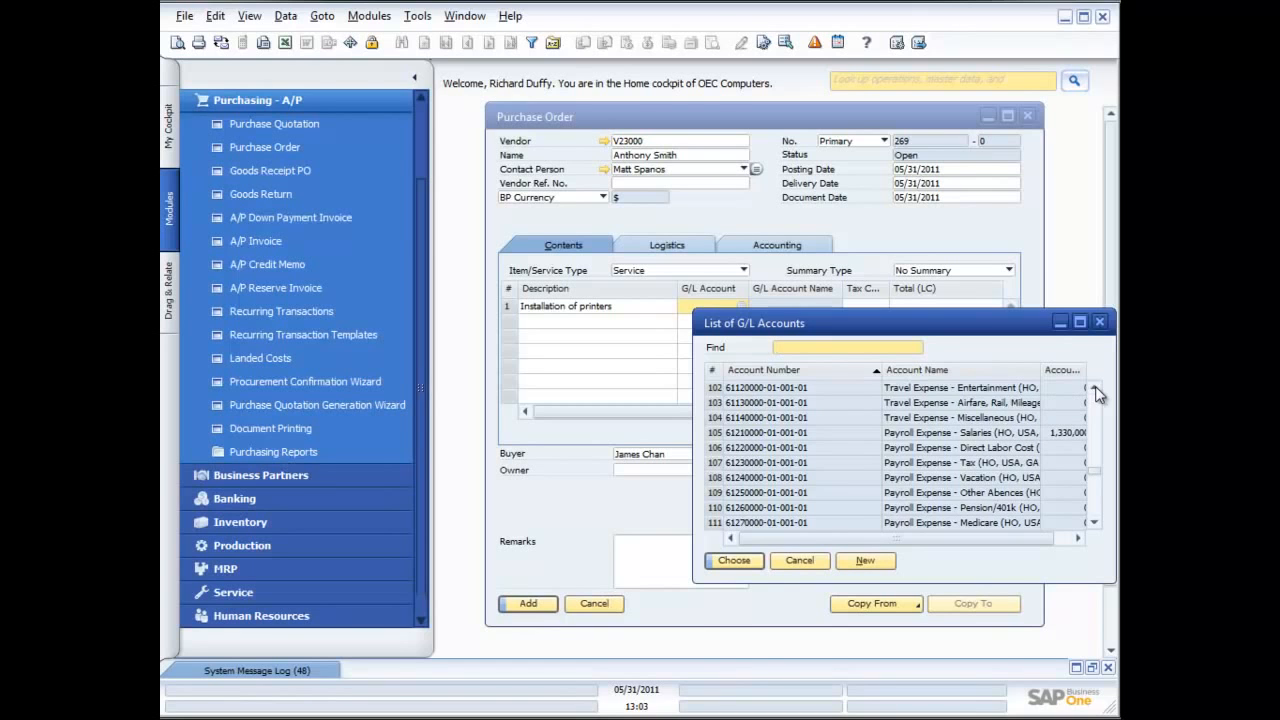
scroll(1095, 386, "down", 12)
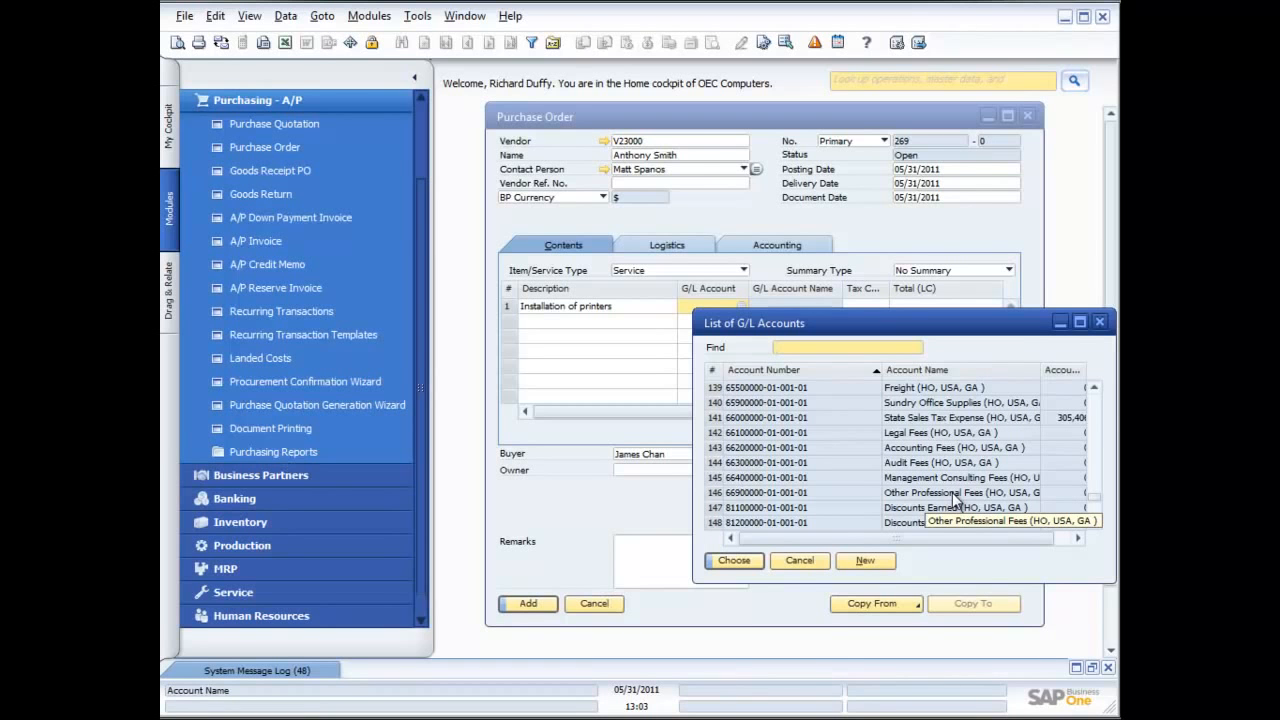
double_click(952, 495)
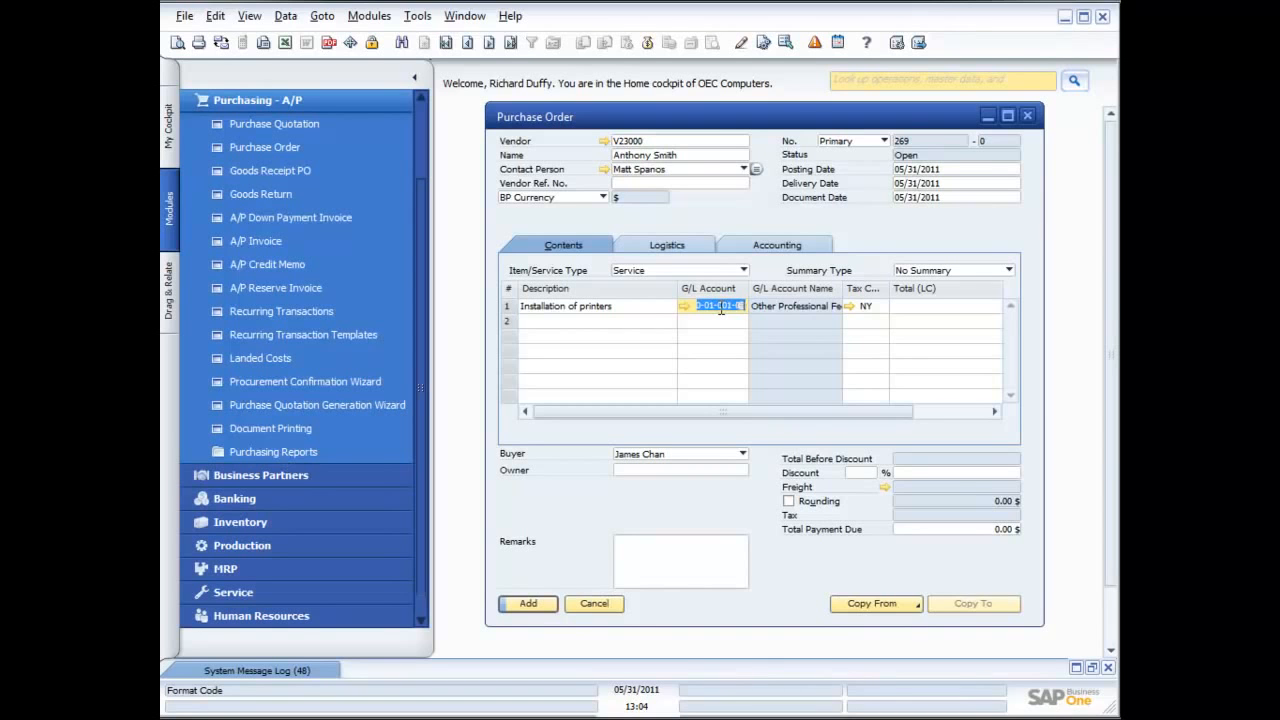
Set the total of the printer installation line to 100.00
left_click(928, 308)
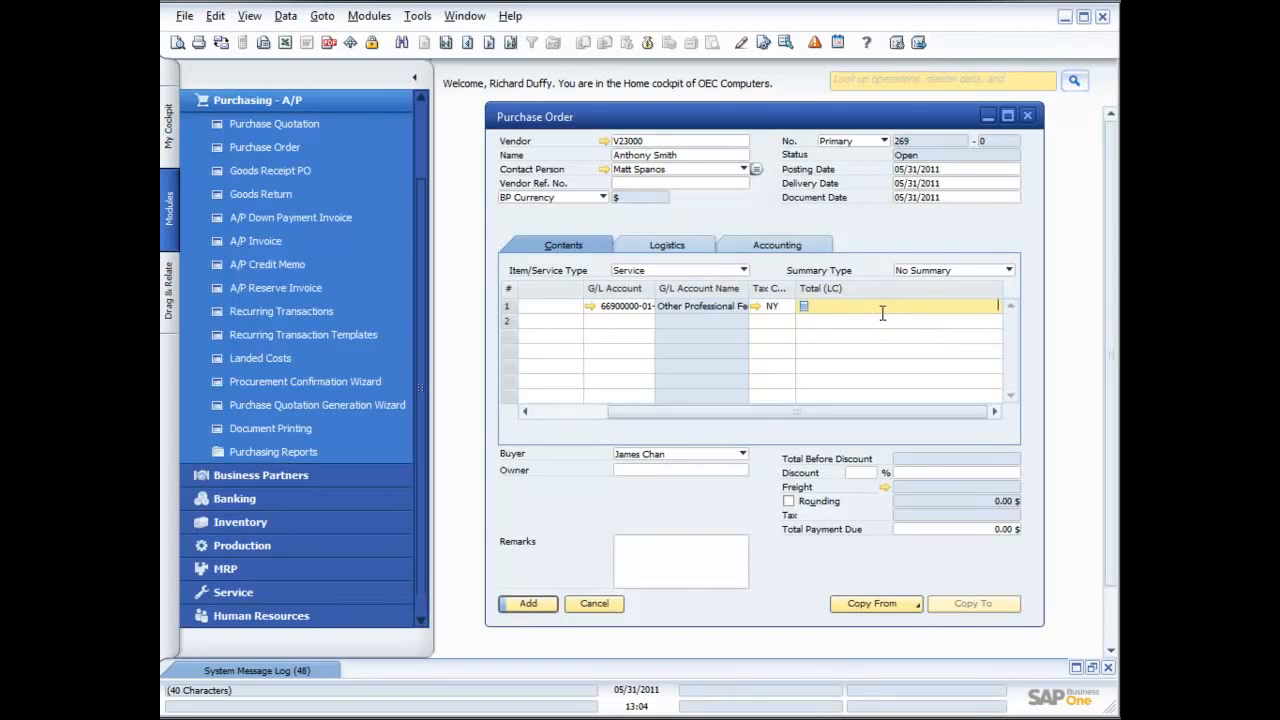
type("100.00")
key("Tab")
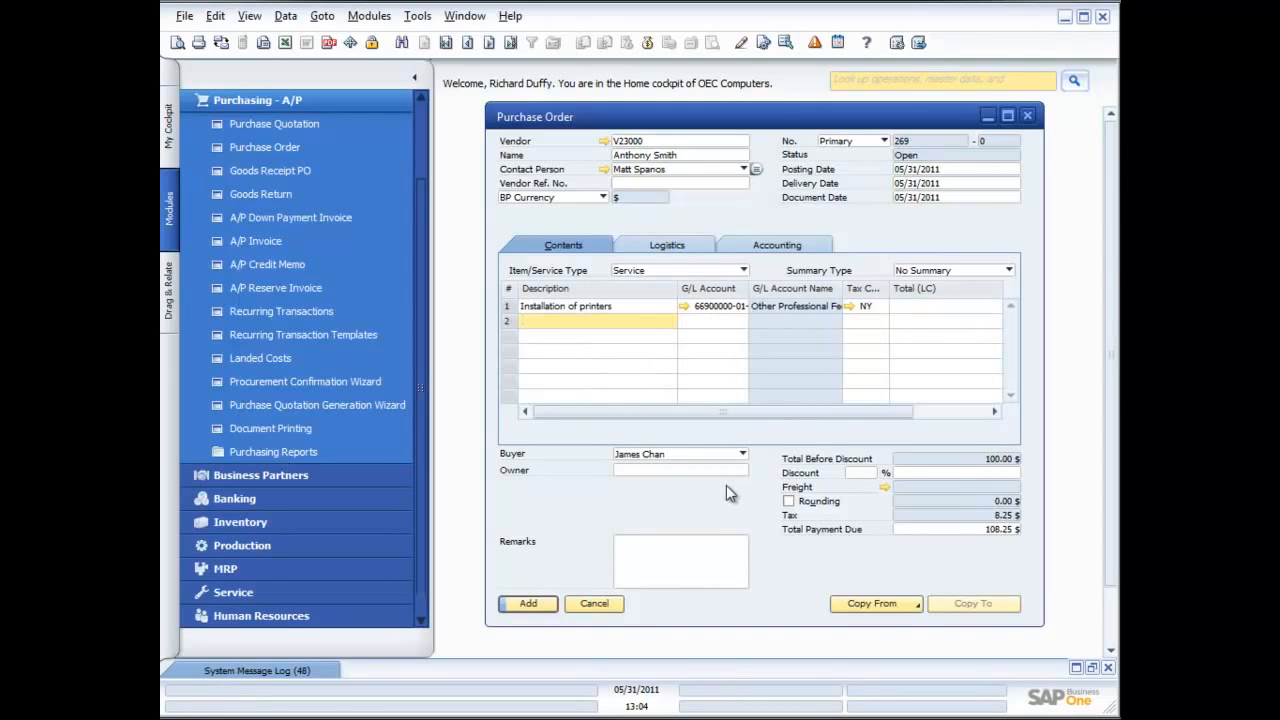
Enter the remark "Please install as per standard process." followed by a request to call the contact person for details
left_click(671, 544)
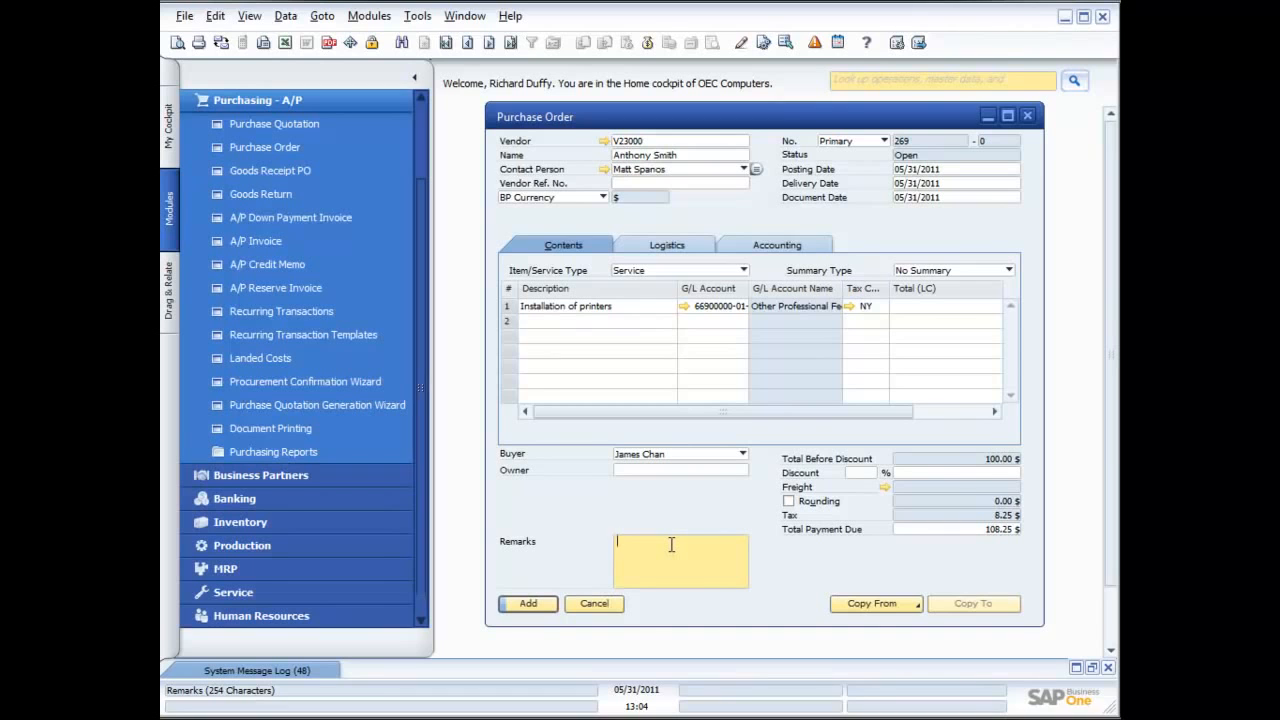
type("Please install as per standard process. Call Richard for details")
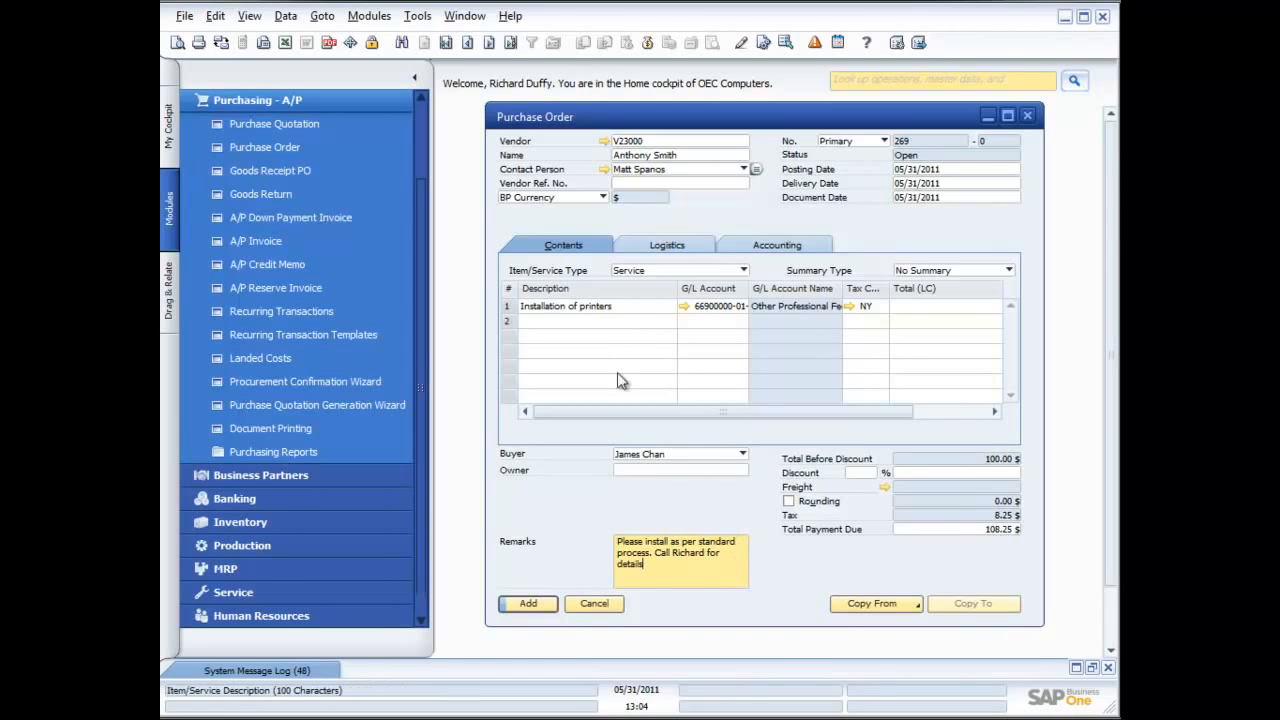
Check the actions available for the printer installation line without applying any of them
left_click(630, 312)
right_click(630, 312)
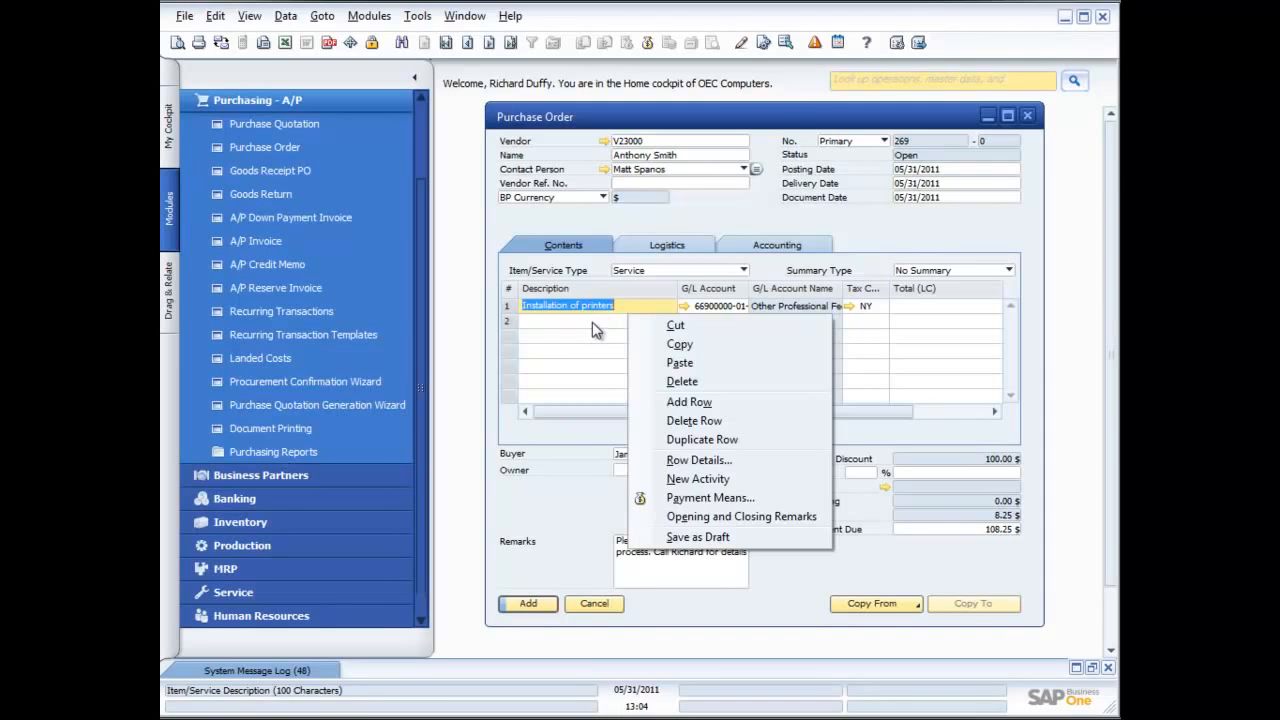
left_click(633, 305)
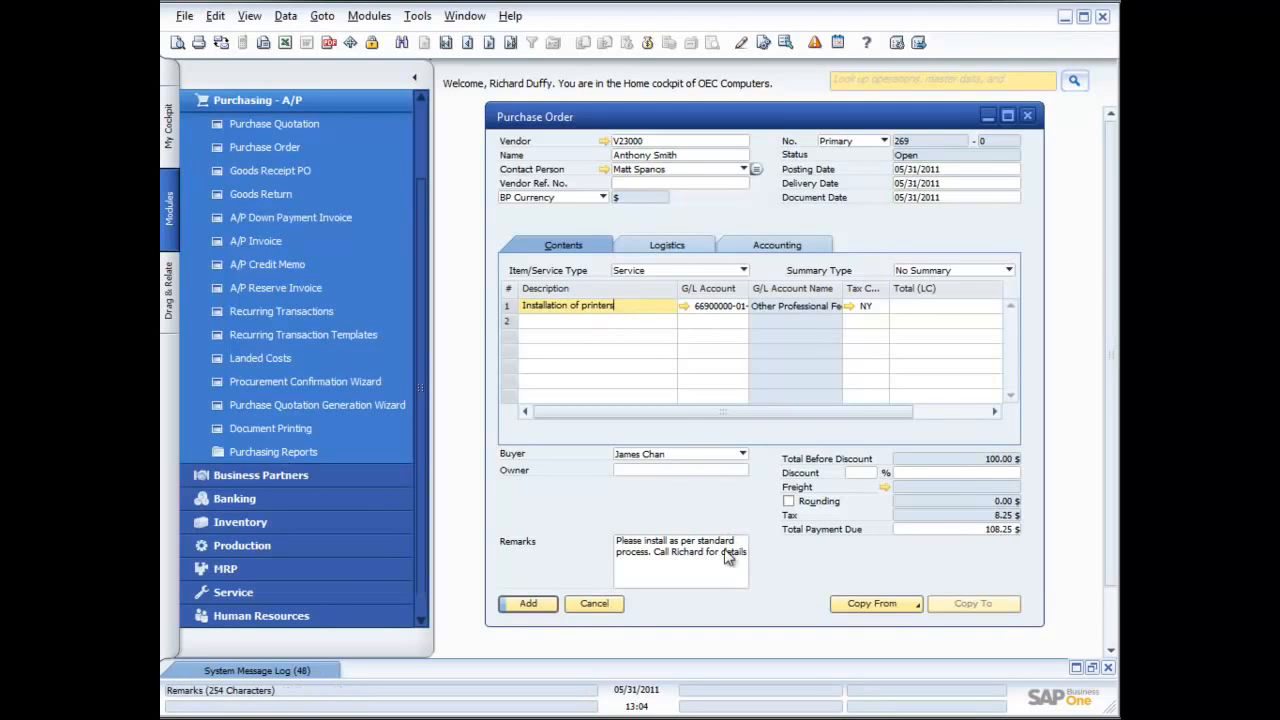
Add the service purchase order and close the purchase order form
left_click(525, 603)
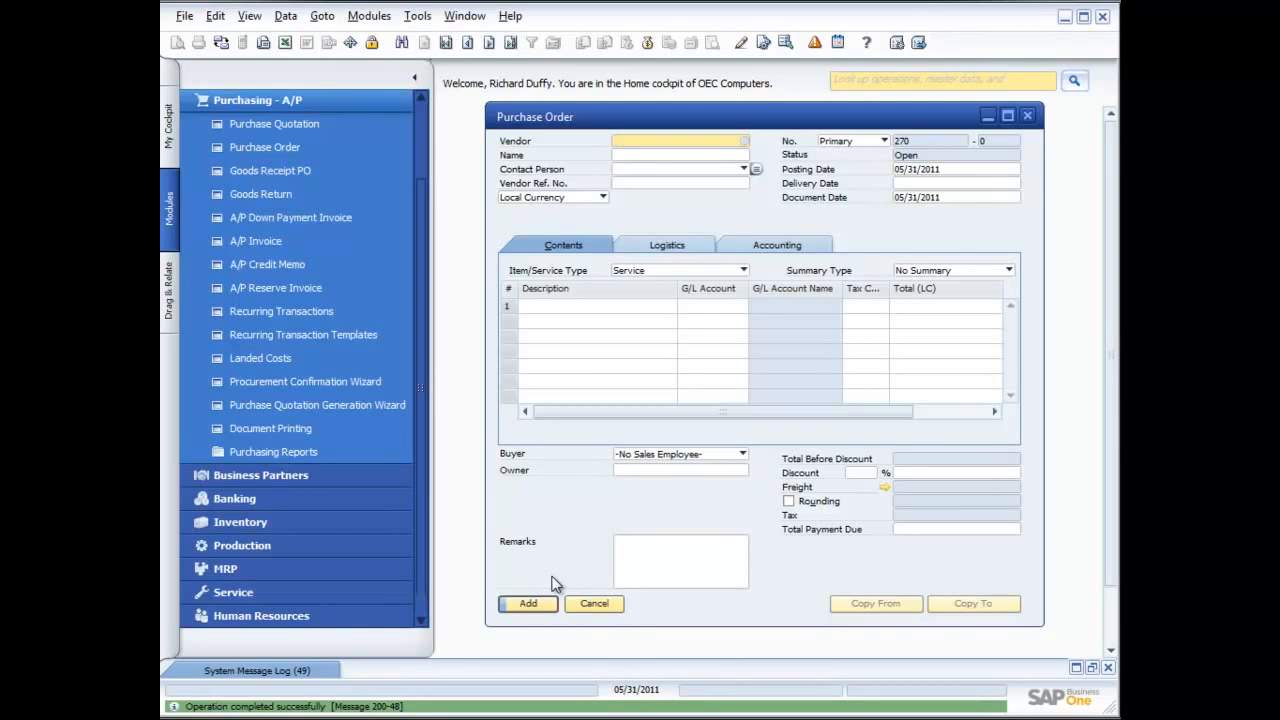
left_click(1027, 115)
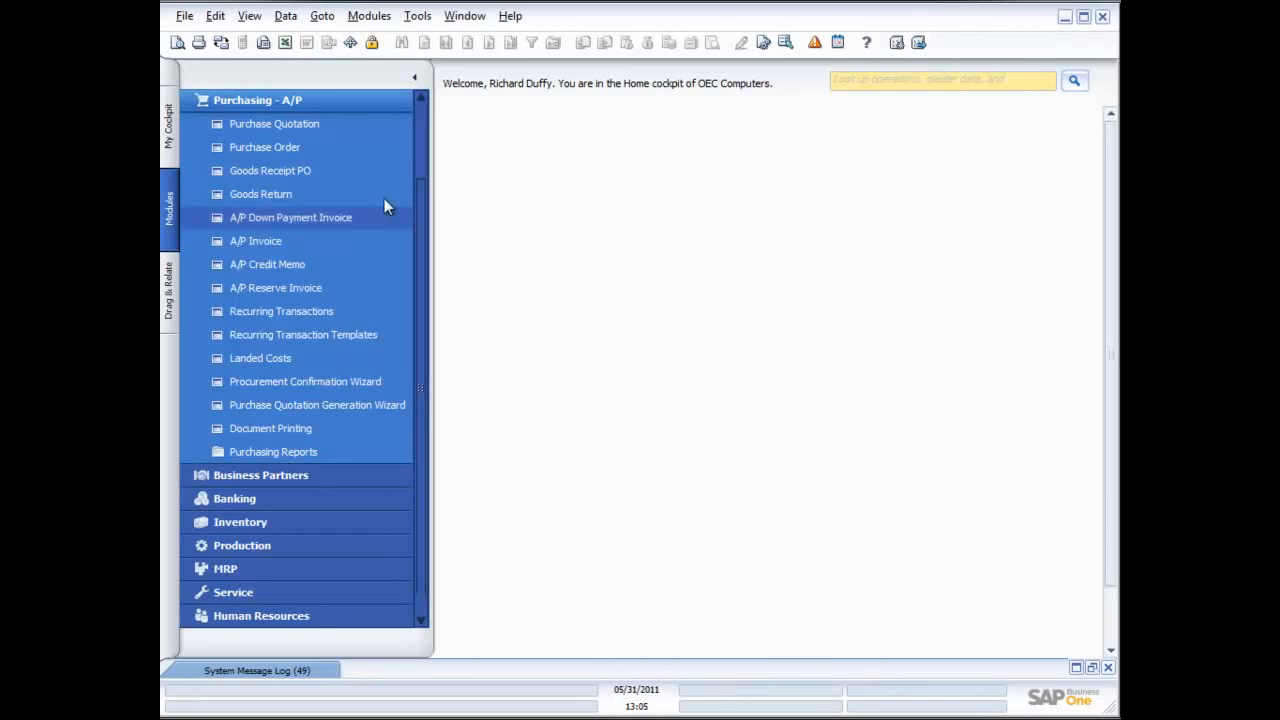
left_click(284, 172)
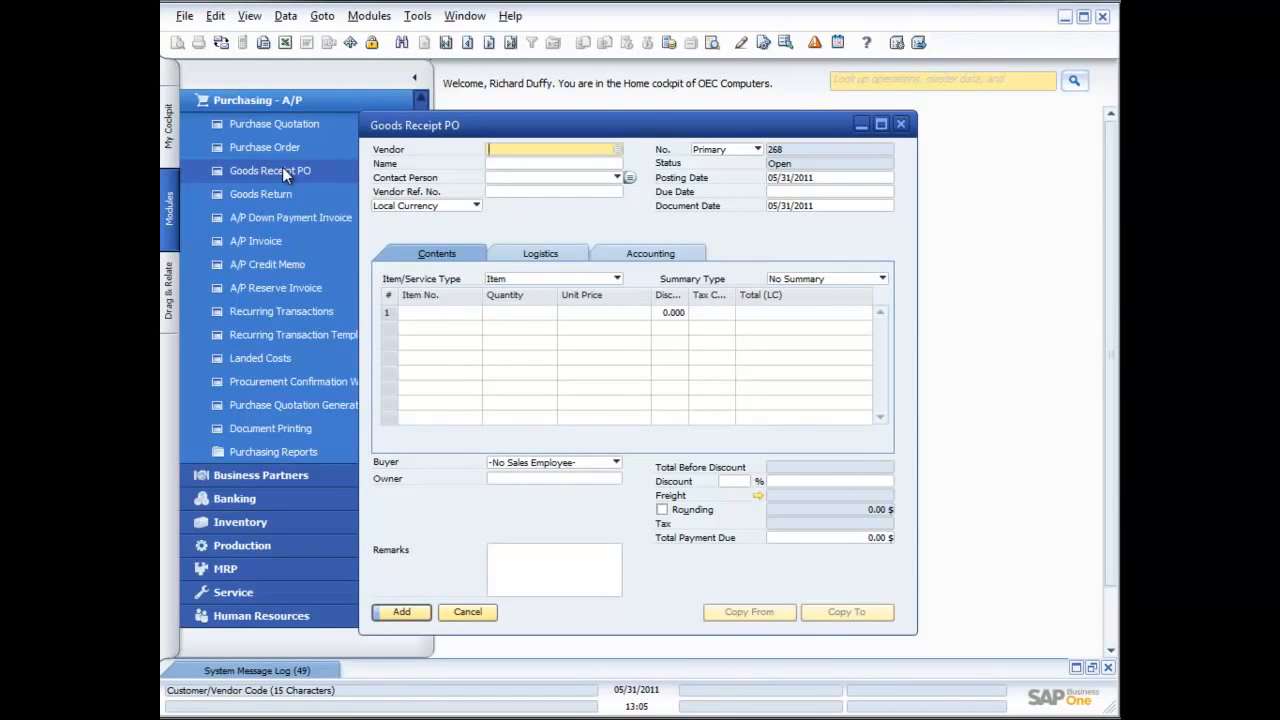
left_click_drag(638, 132, 737, 125)
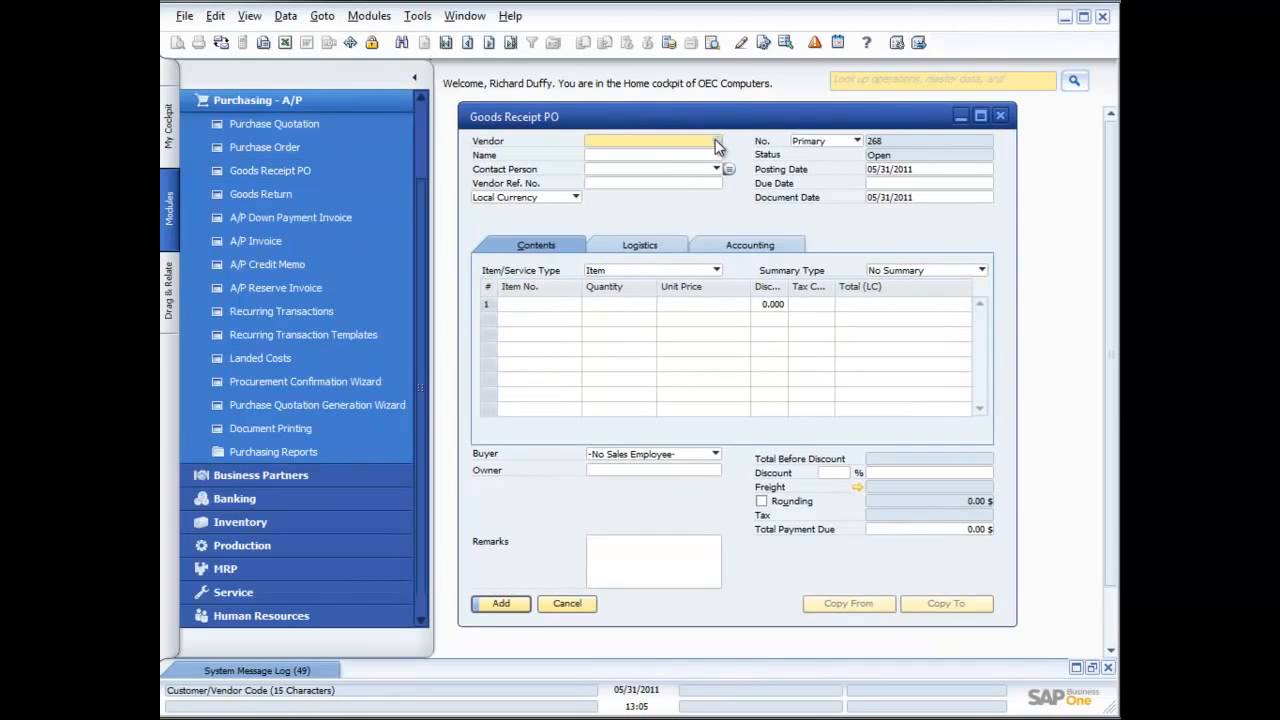
left_click(999, 116)
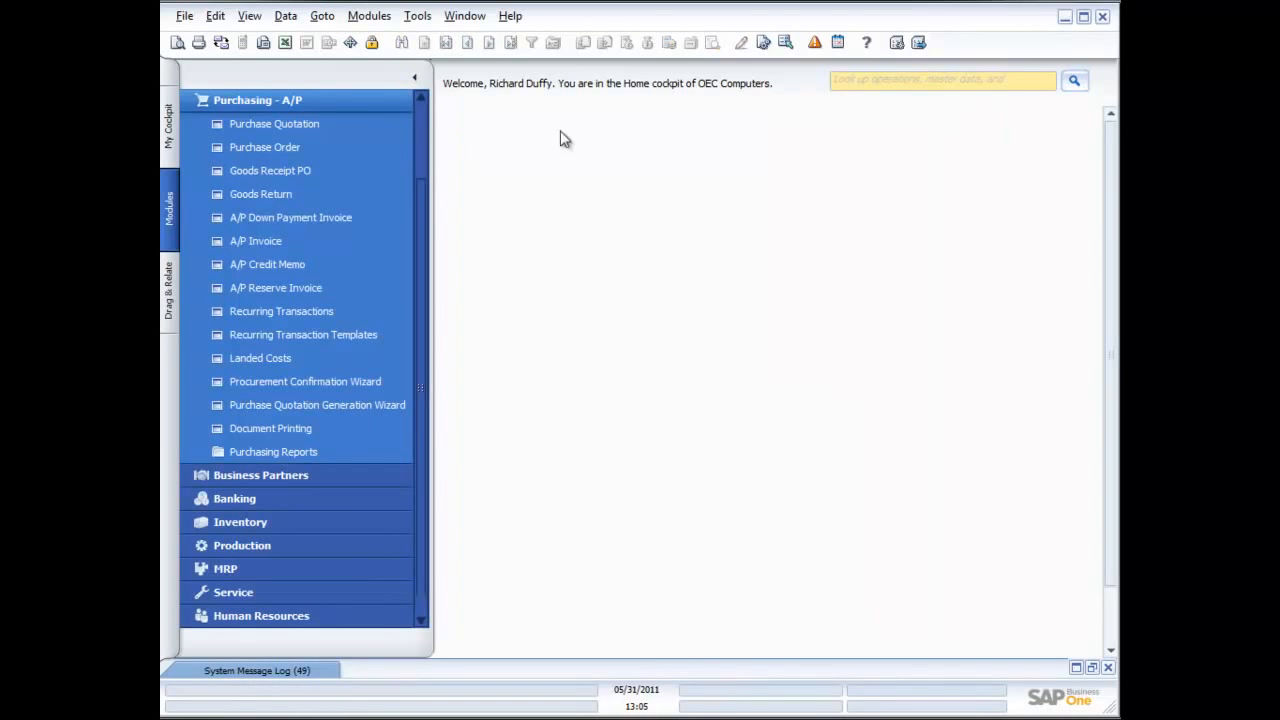
Open the purchase order form and go back through the records to the Lasercom order for item B10000
left_click(251, 140)
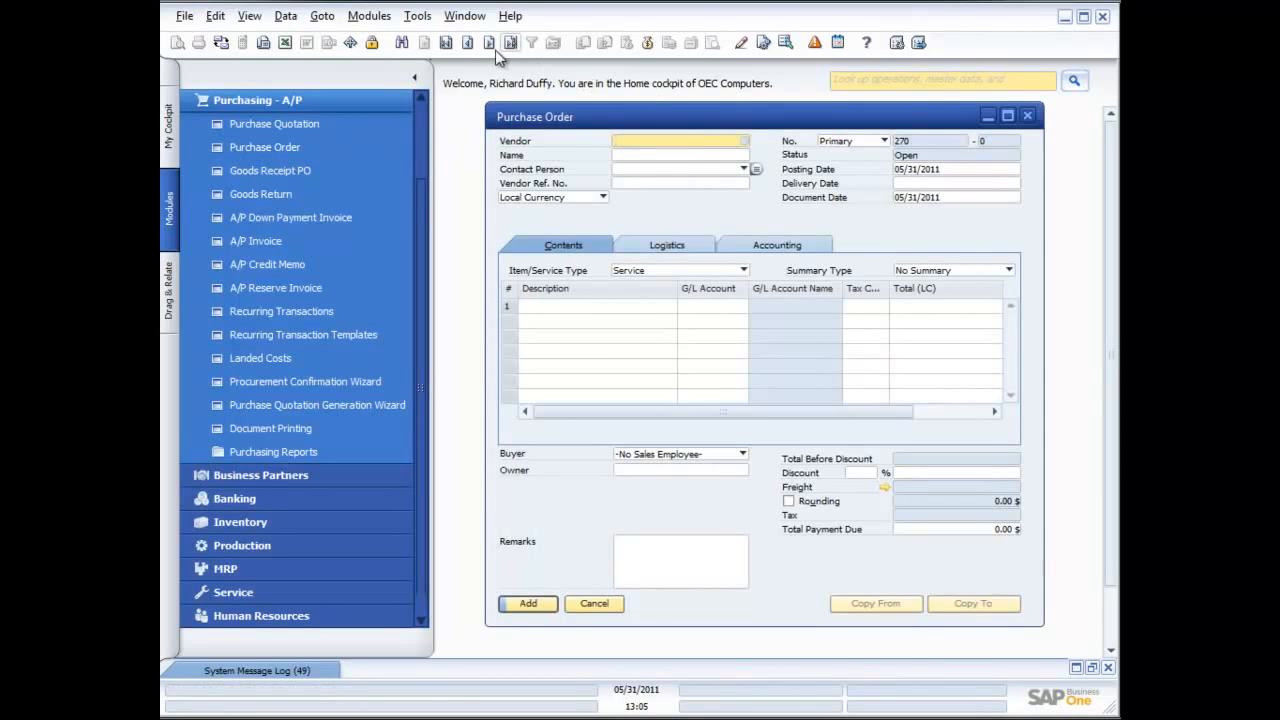
left_click(468, 44)
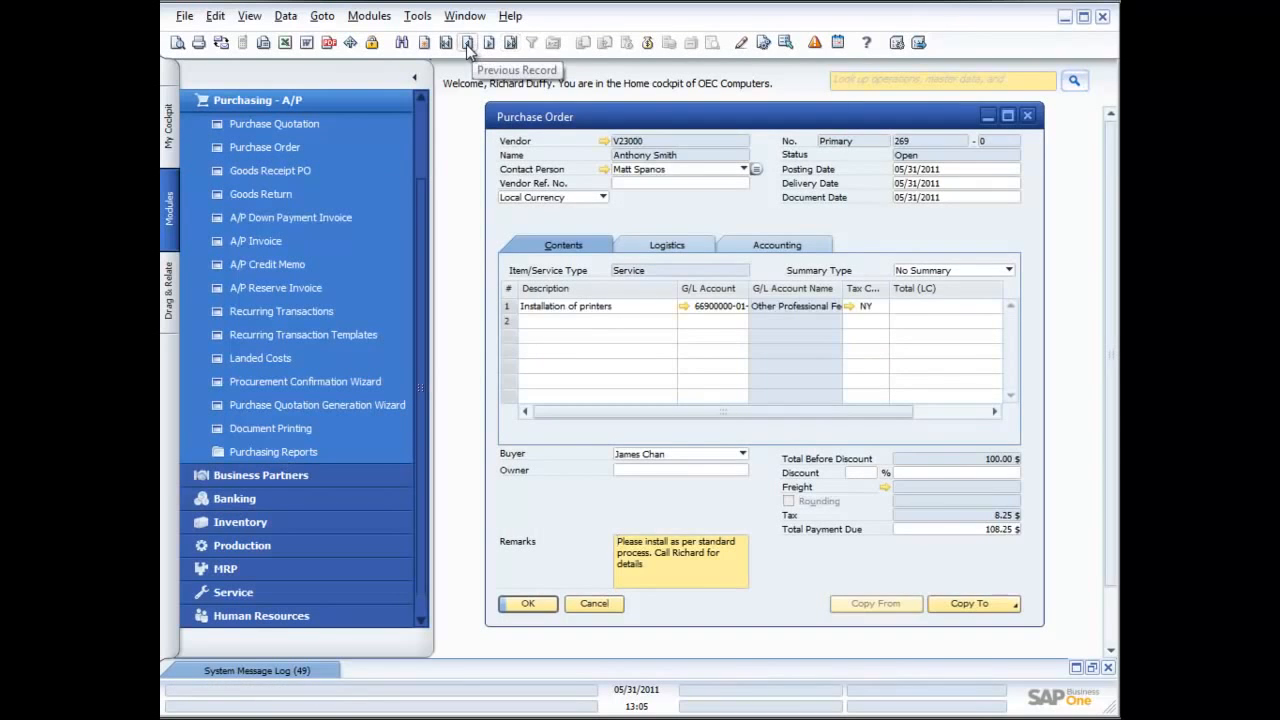
left_click(467, 44)
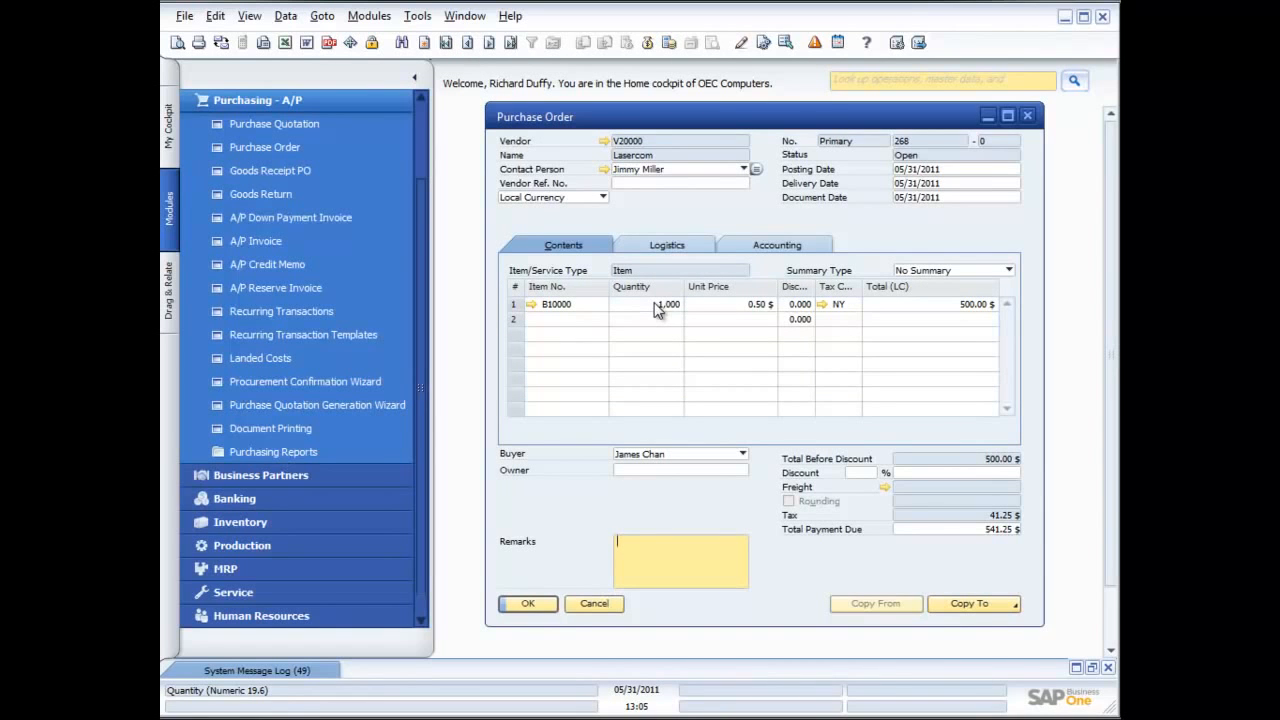
Copy the Lasercom purchase order to a Goods Receipt PO and add it, accepting that it cannot be changed after adding
left_click(988, 606)
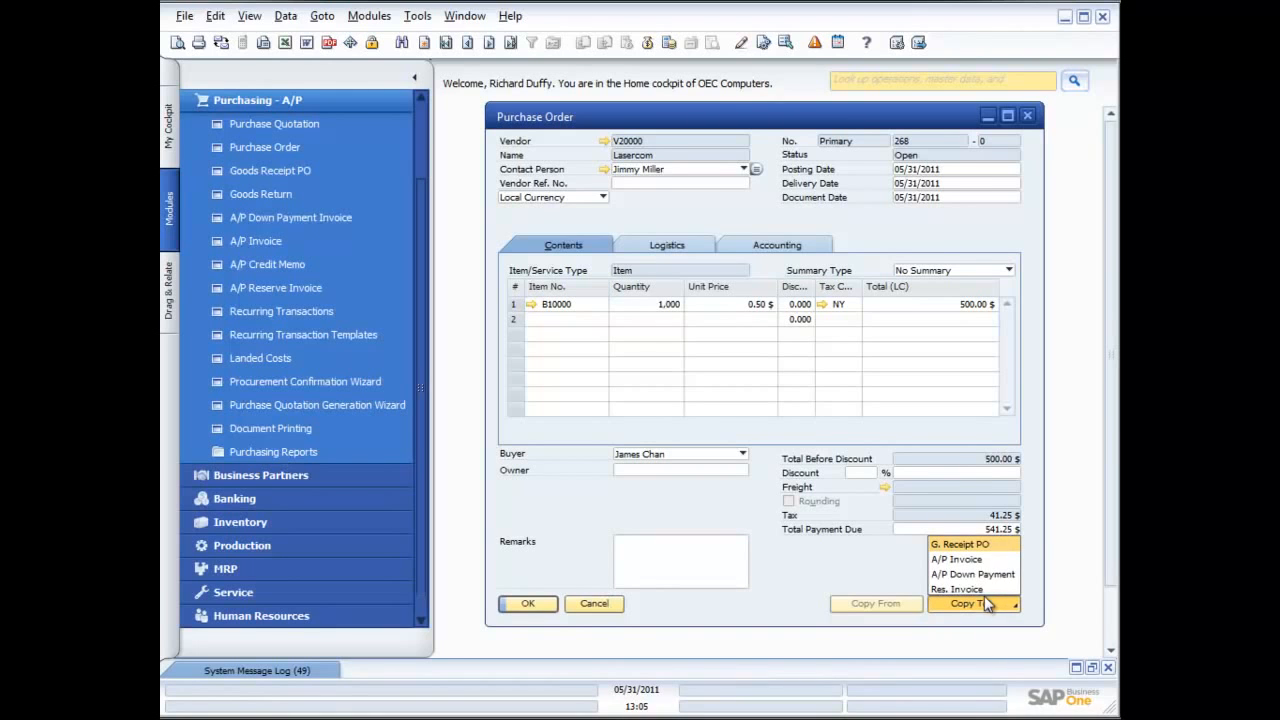
left_click(960, 545)
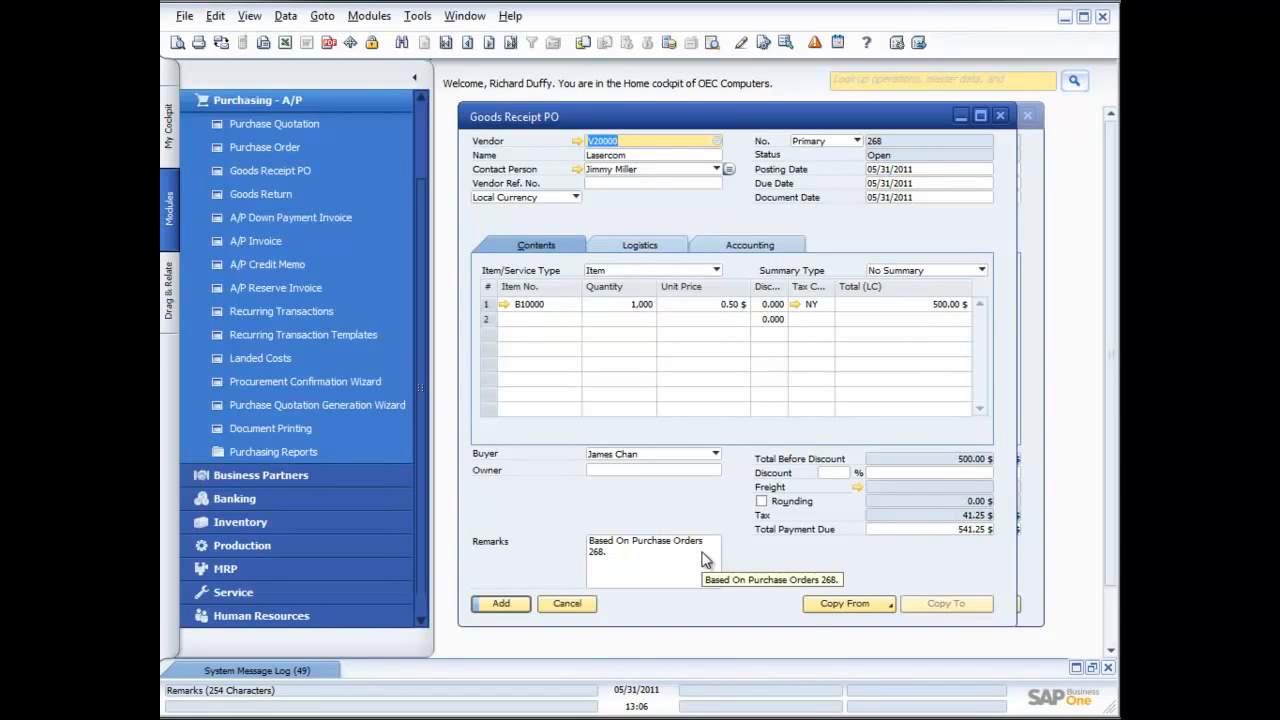
left_click(501, 604)
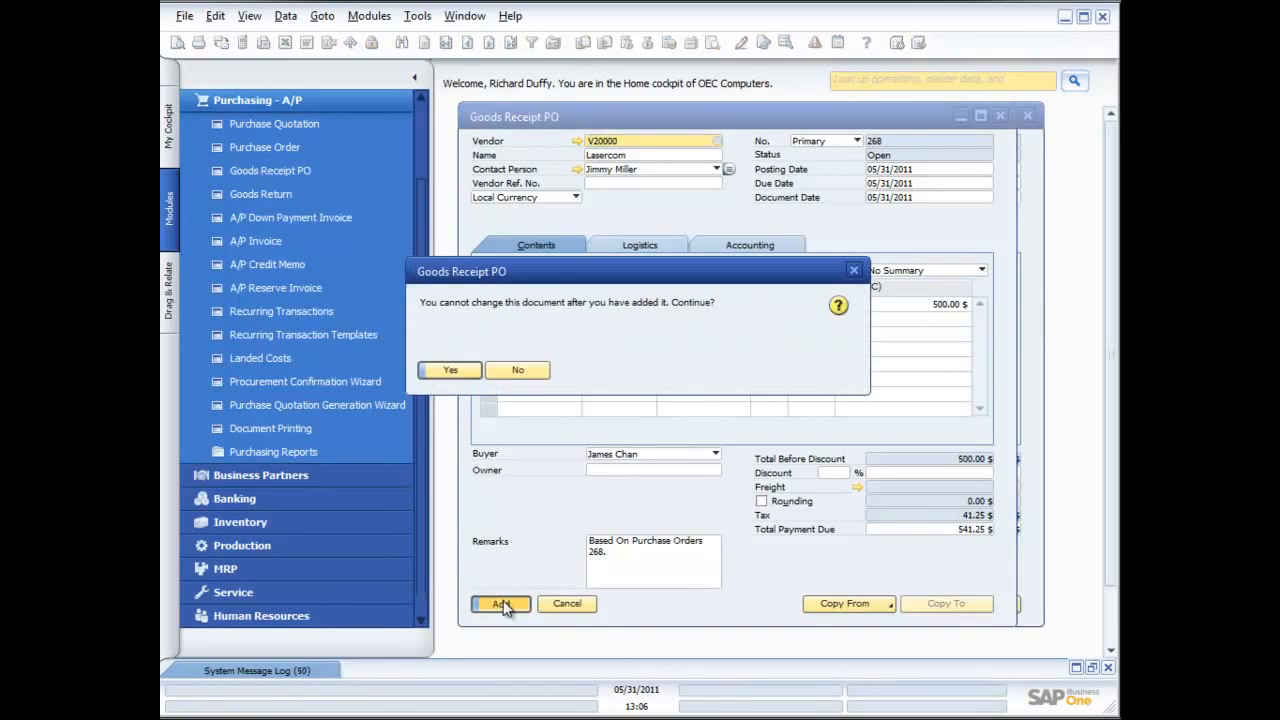
left_click(453, 367)
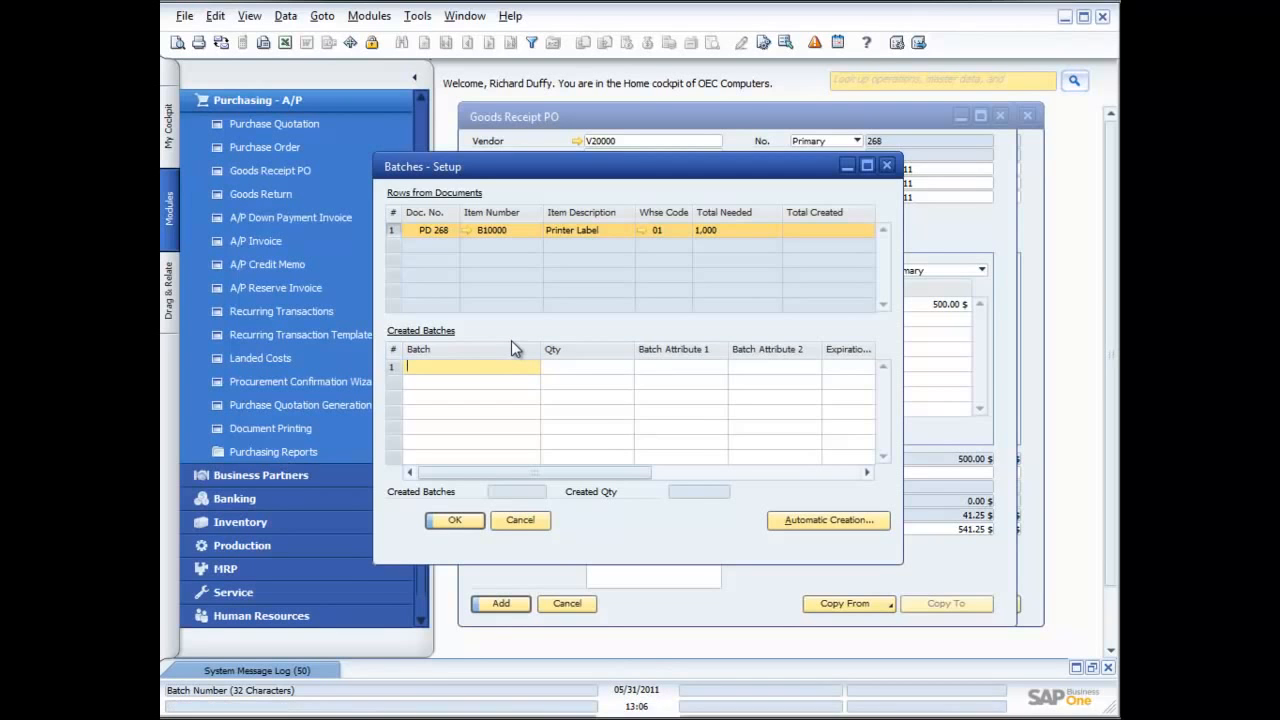
Create batch 1ACG2 for the received Printer Label item with the full quantity of 1,000
type("1")
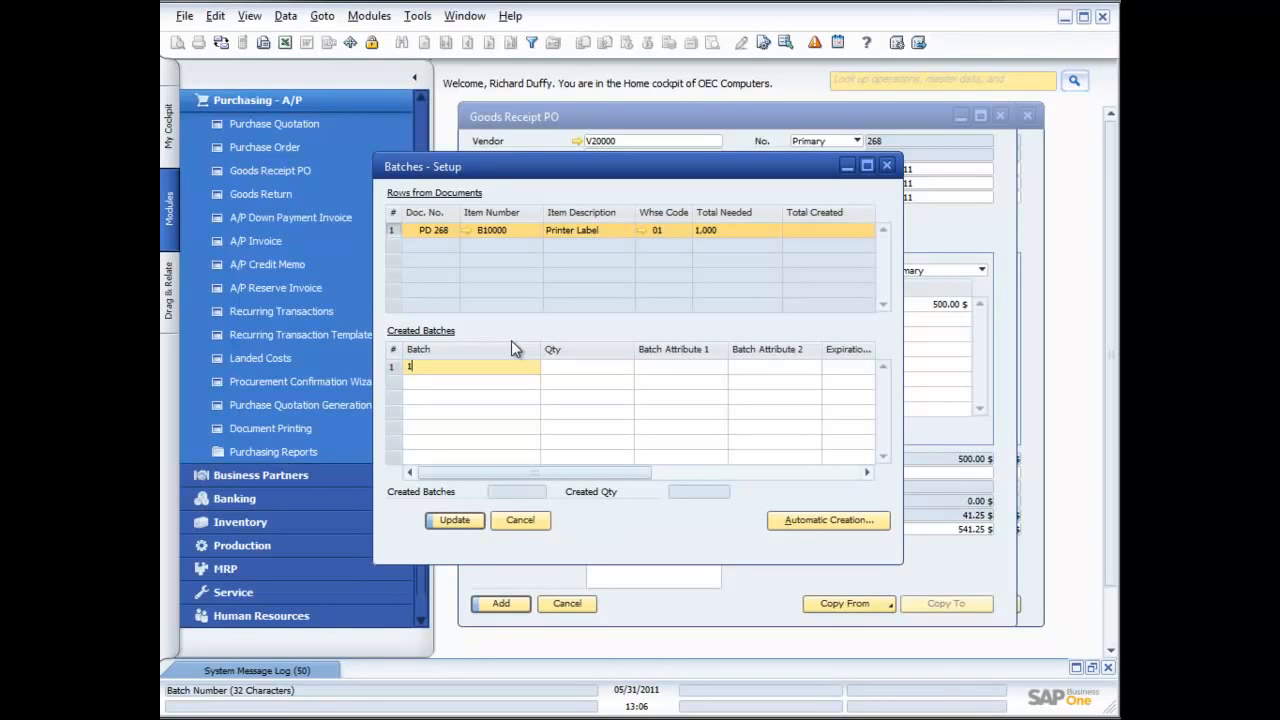
type("ACG2")
key("Tab")
key("Tab")
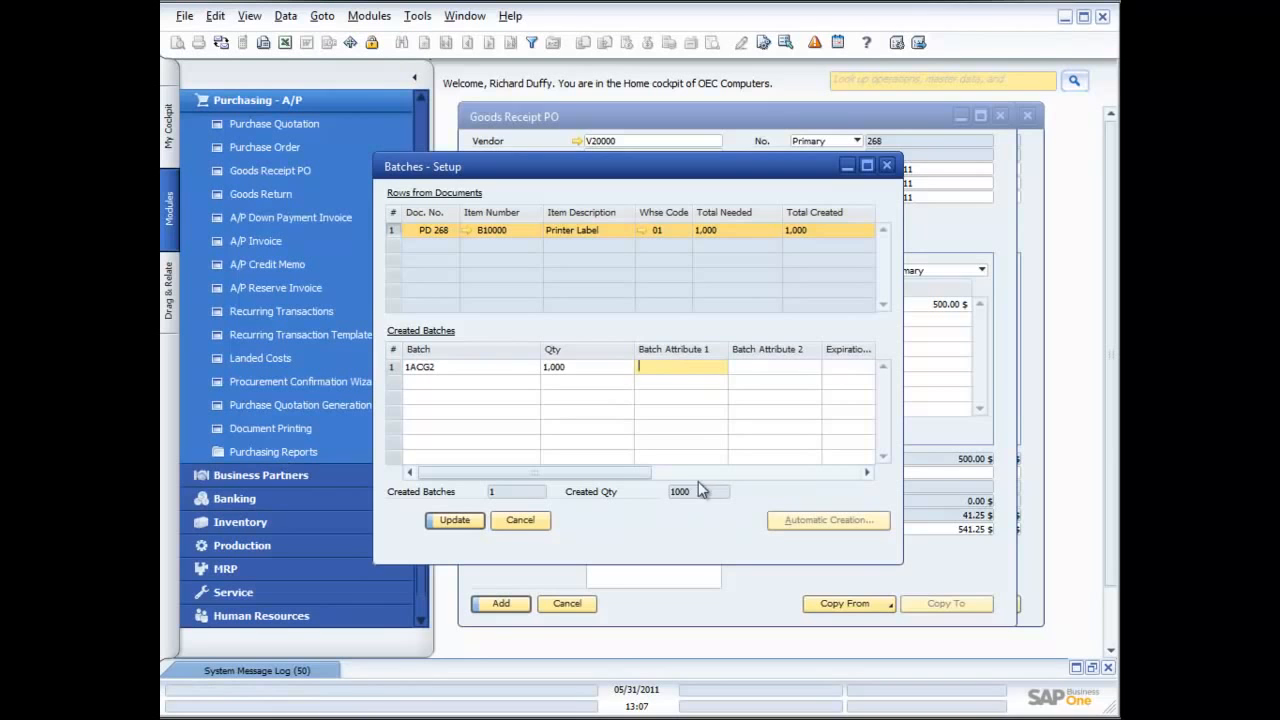
Set the manufacturing date of batch 1ACG2 to 02/16/2011, update the batch setup and close it
left_click_drag(620, 472, 770, 478)
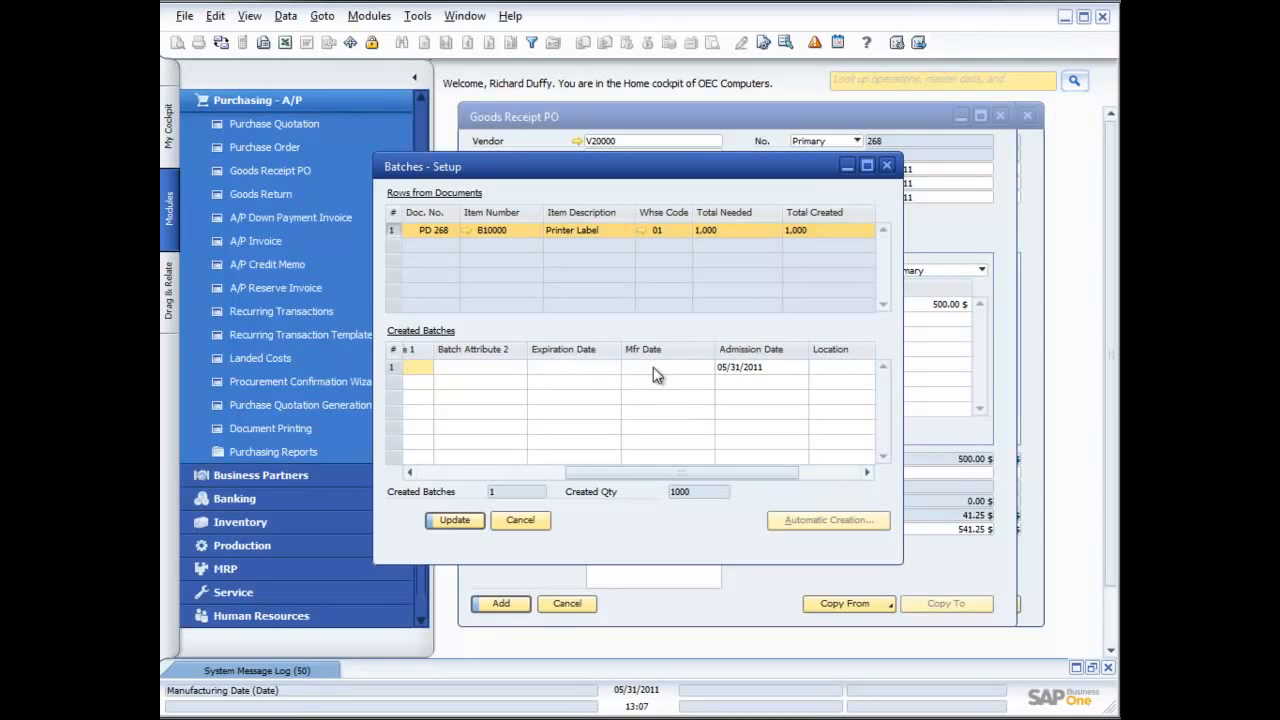
left_click(834, 471)
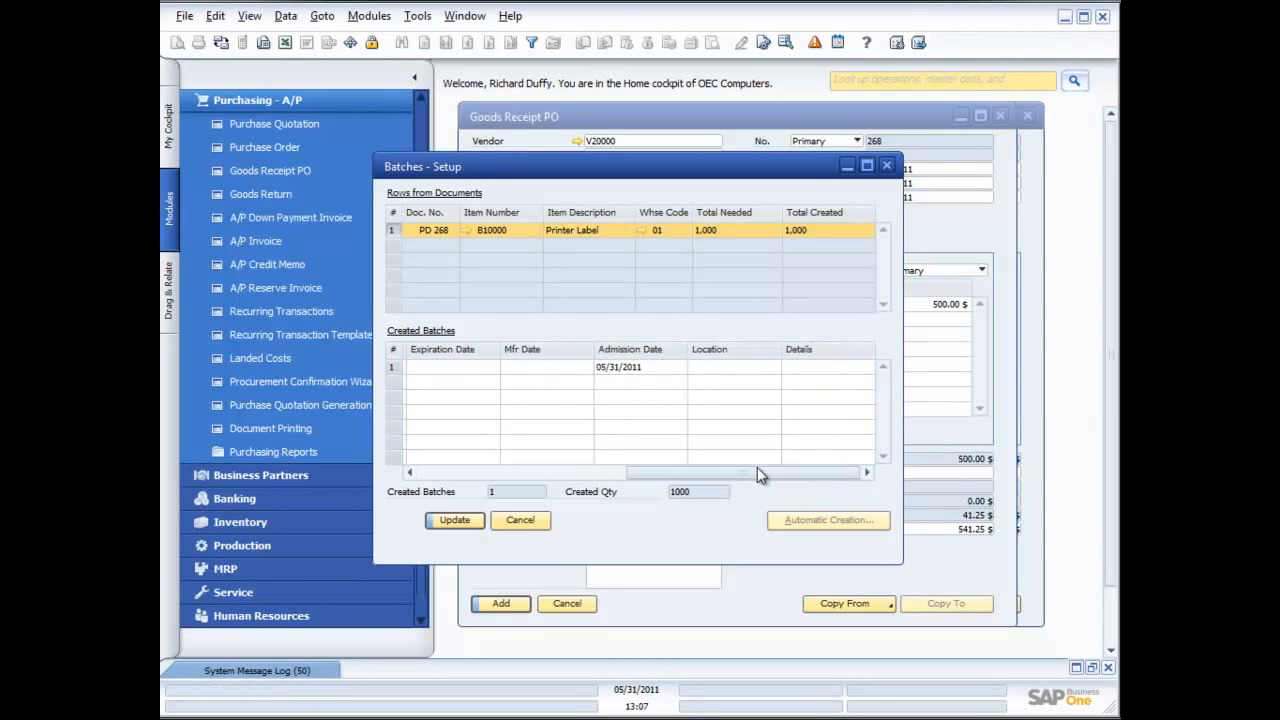
left_click_drag(757, 474, 731, 474)
left_click(608, 366)
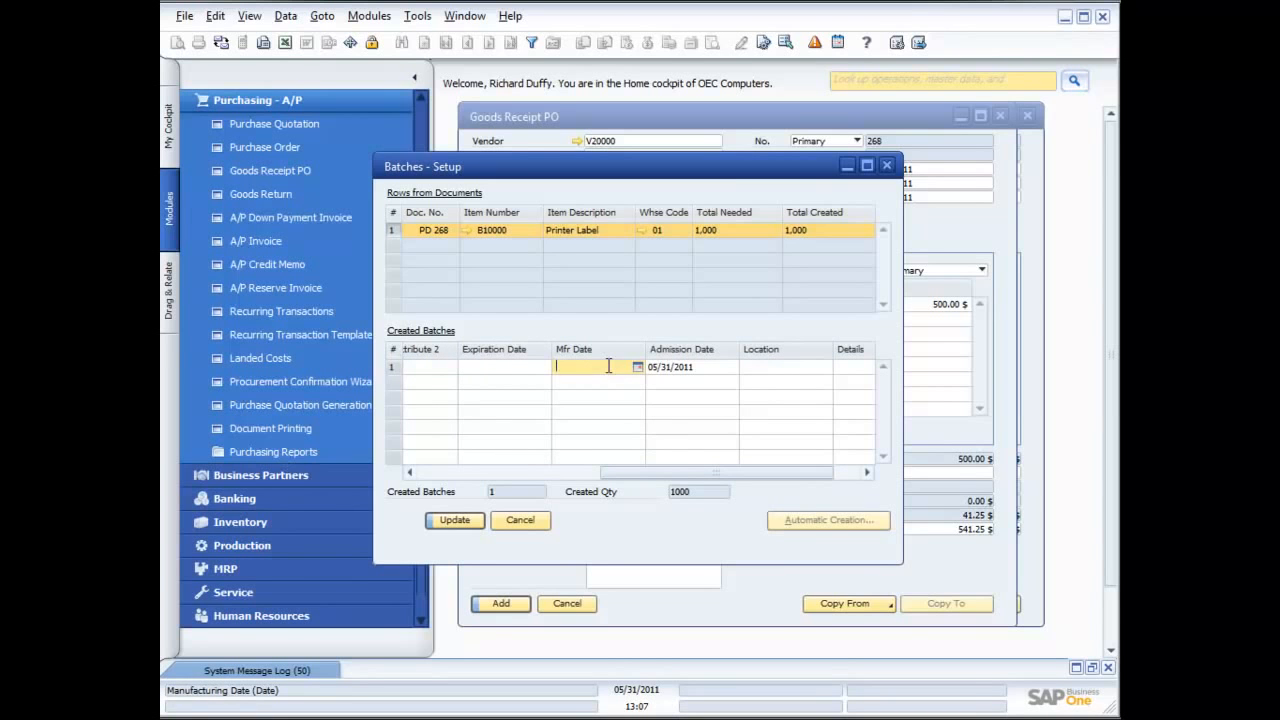
left_click(637, 366)
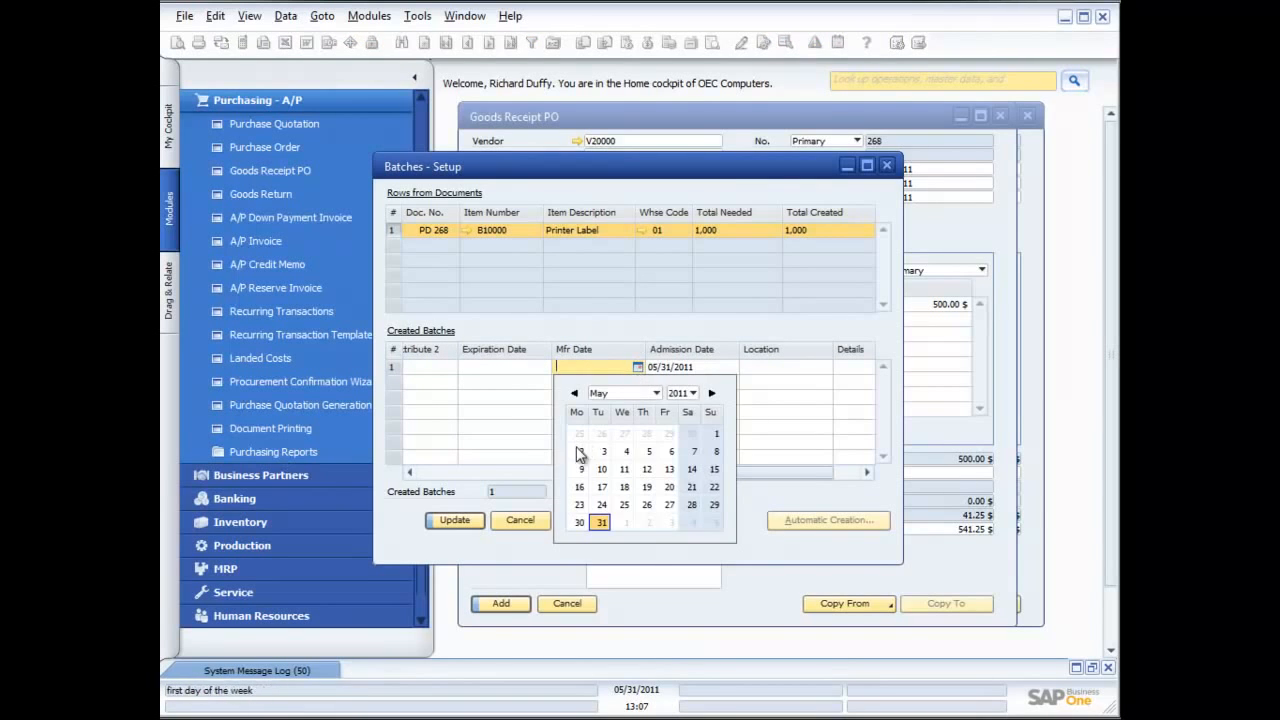
left_click(575, 393)
left_click(575, 393)
left_click(575, 393)
left_click(624, 469)
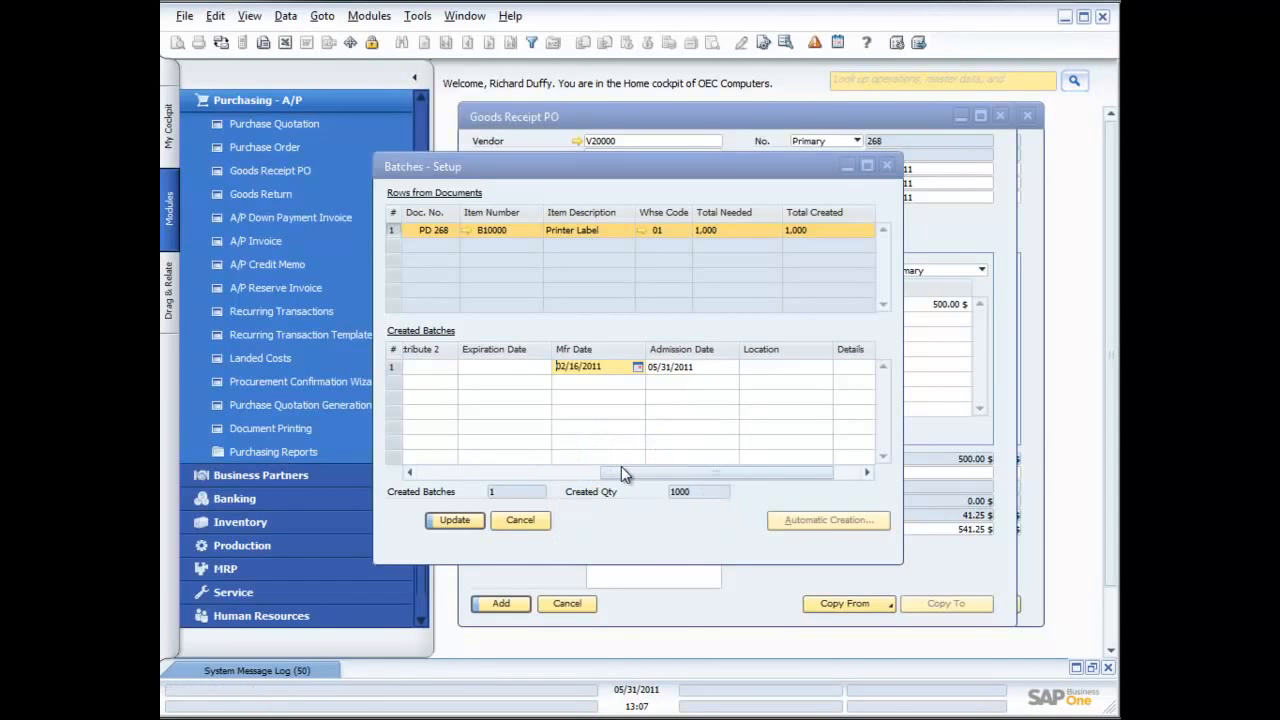
left_click(455, 520)
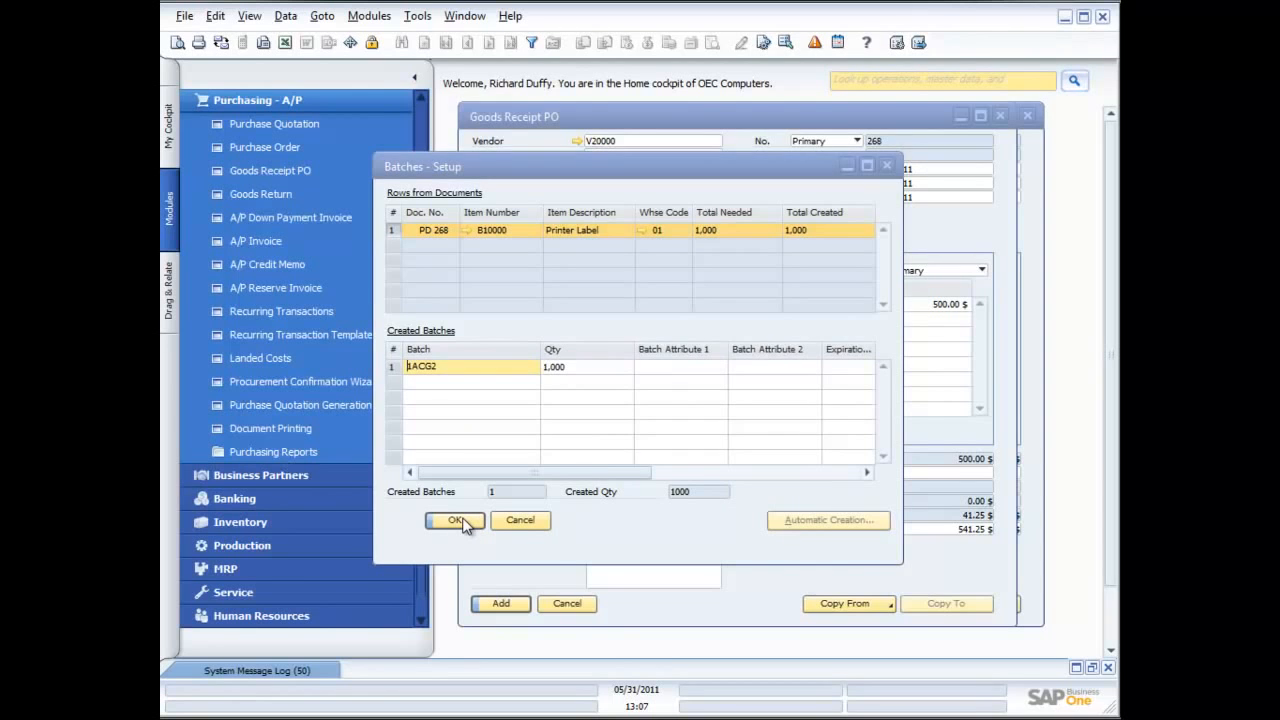
left_click(457, 520)
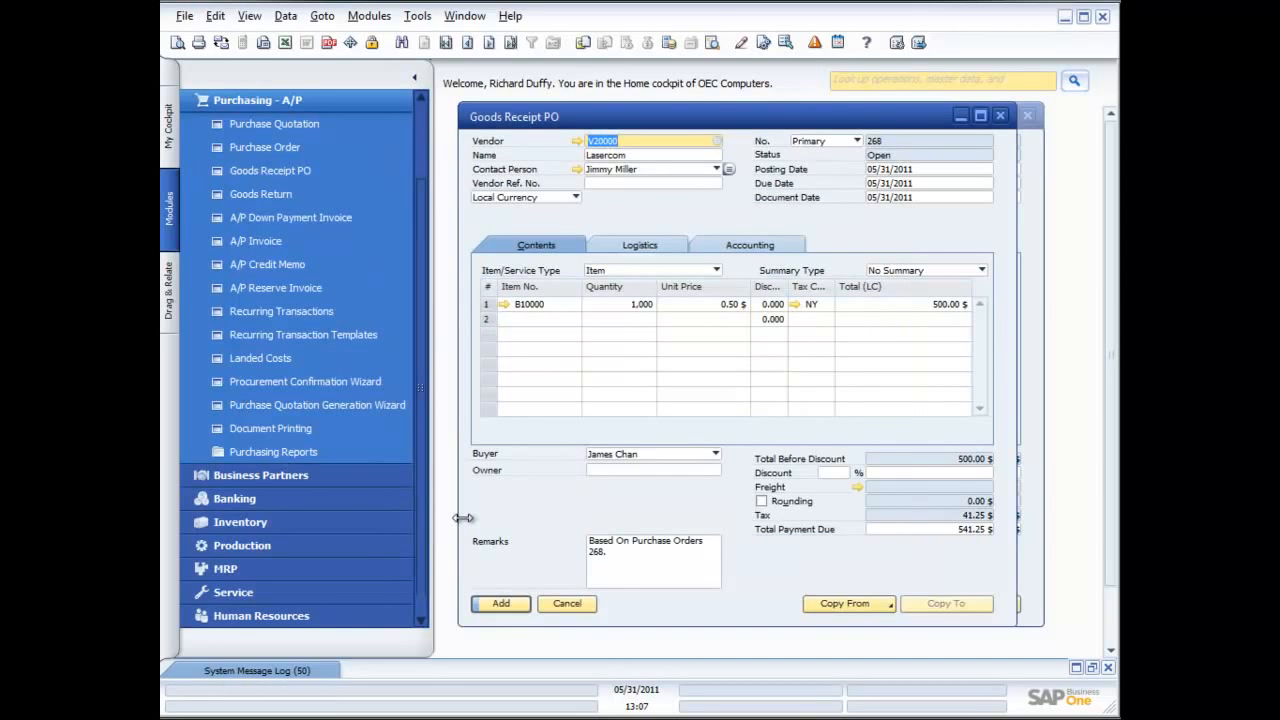
Add the Lasercom goods receipt PO, accepting that it cannot be changed, and close the goods receipt and purchase order forms
left_click(508, 605)
left_click(449, 370)
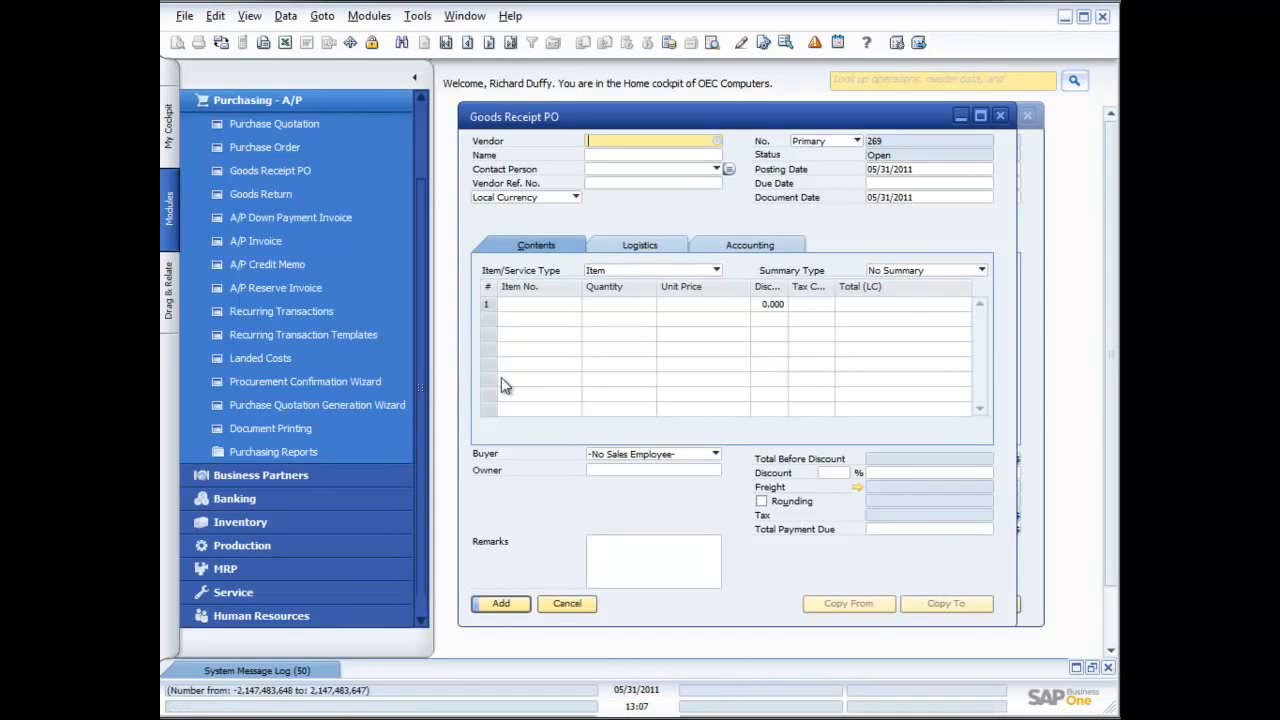
left_click(999, 116)
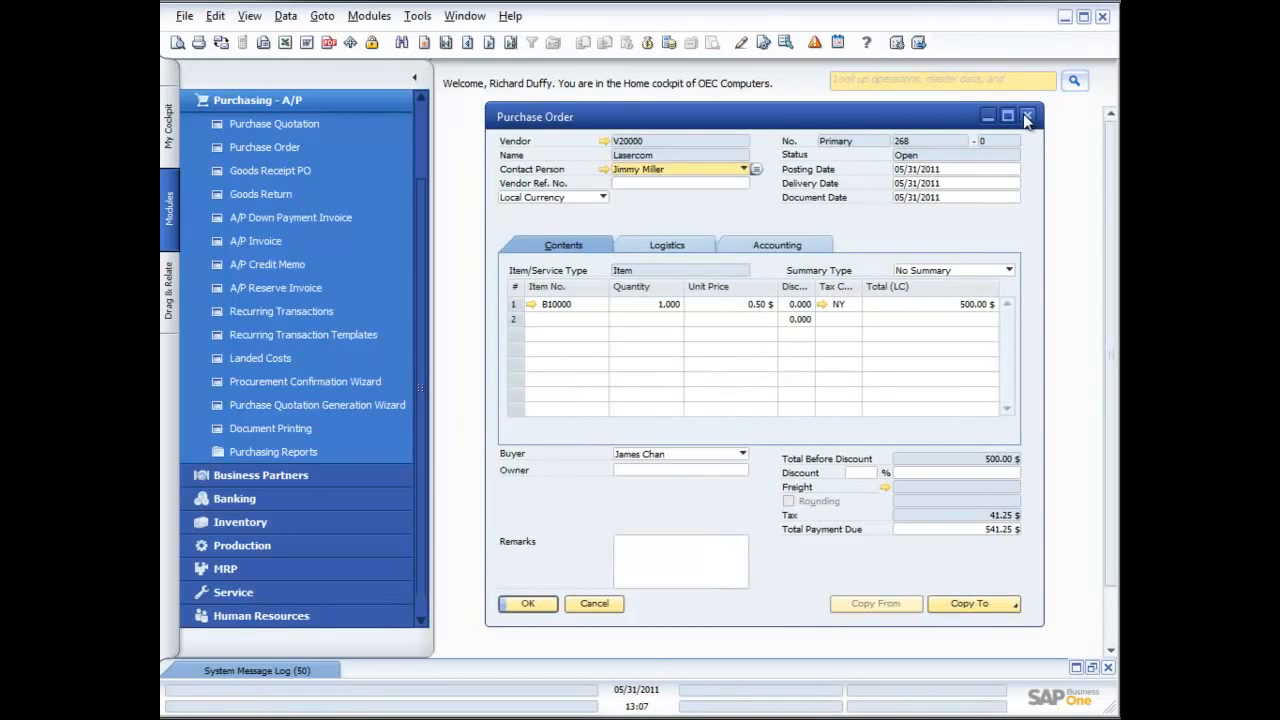
left_click(1027, 116)
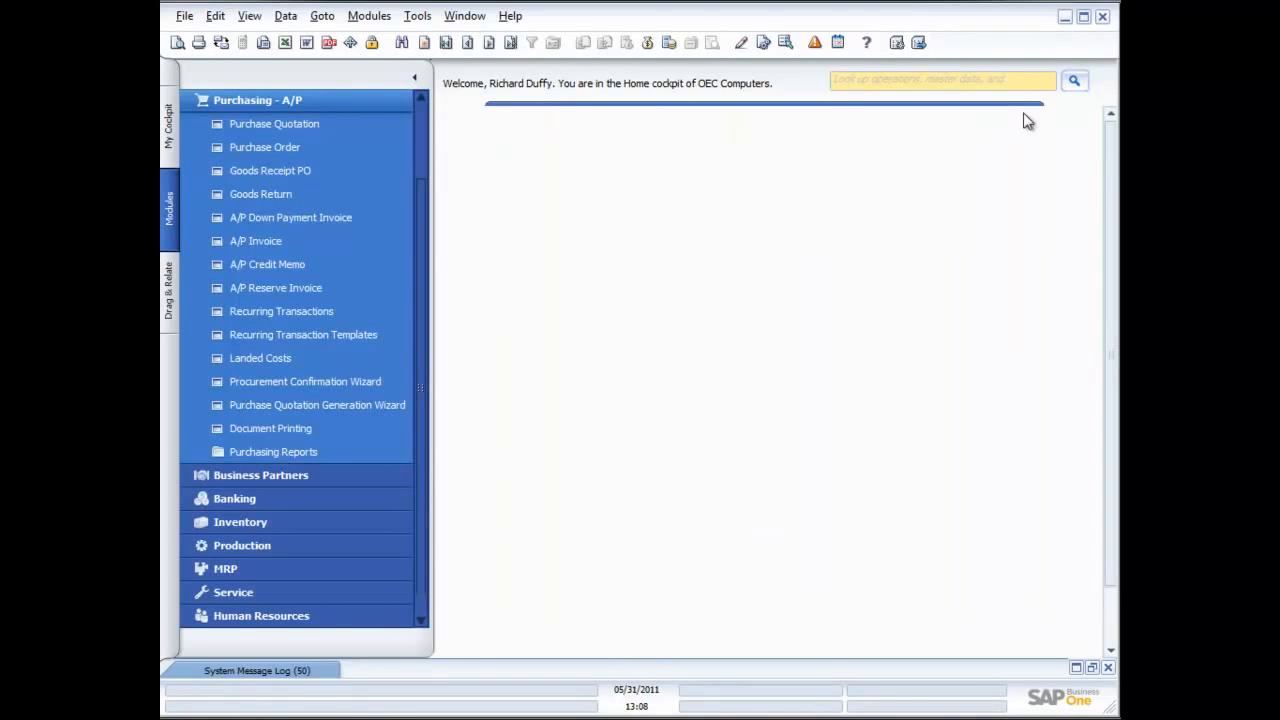
Open a new A/P invoice and choose Lasercom as the vendor
left_click(239, 243)
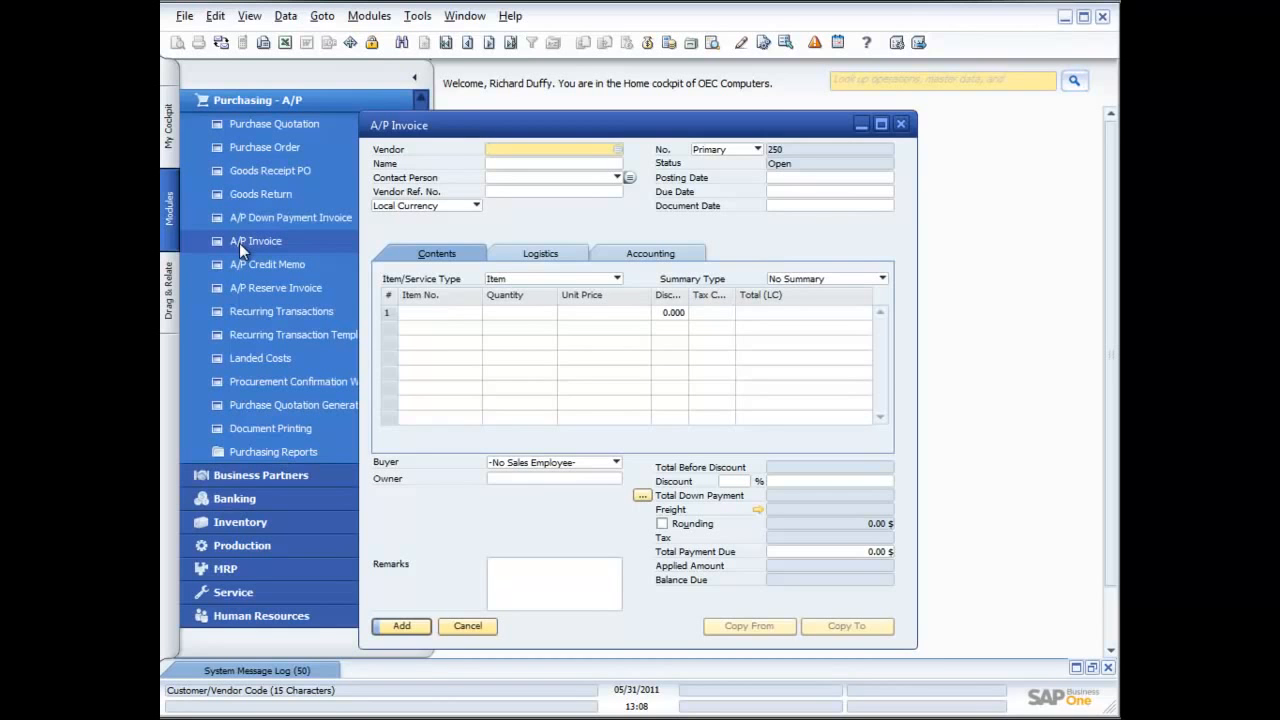
left_click(618, 150)
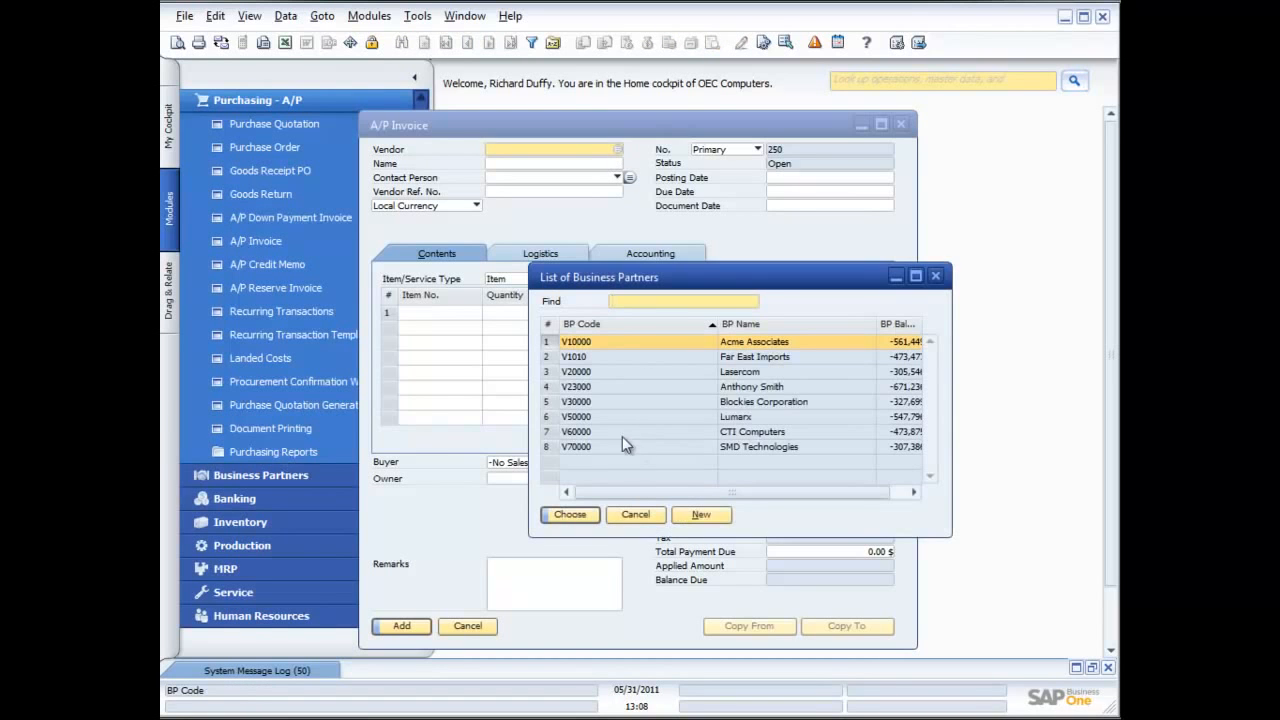
double_click(645, 380)
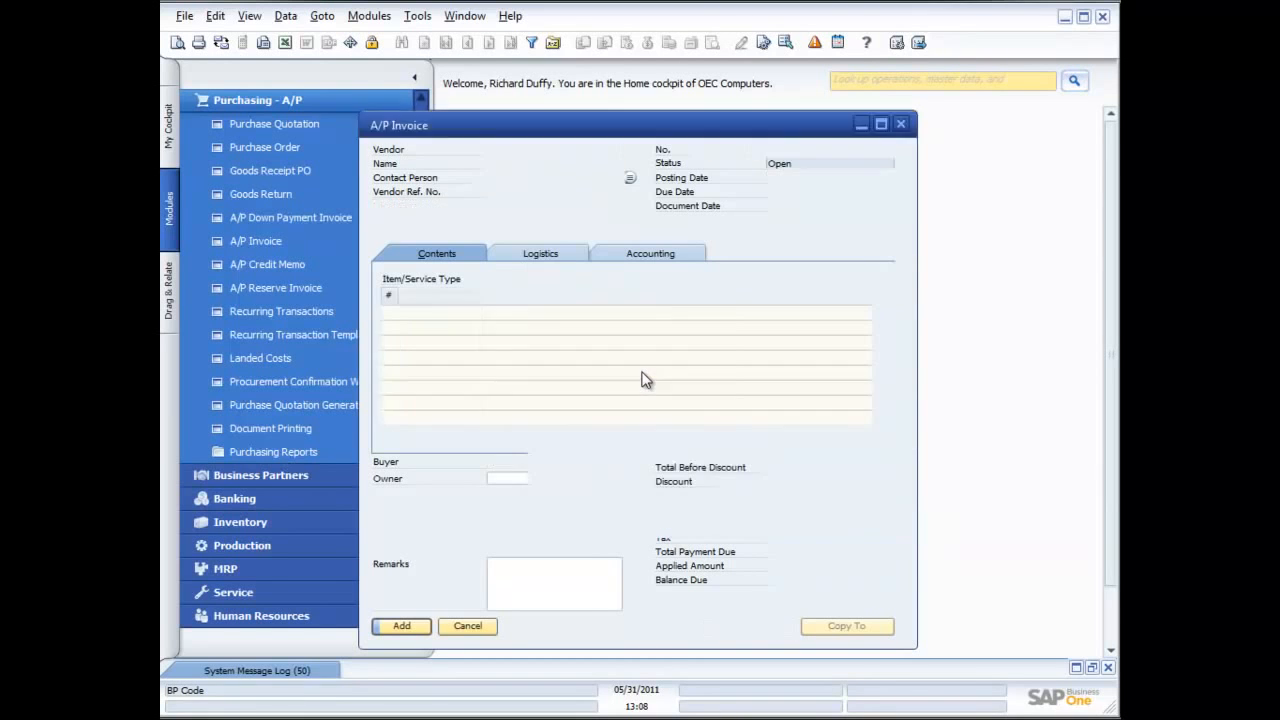
Copy the Lasercom goods receipt PO dated 05/31/2011 into the A/P invoice, using the current exchange rate and drawing all data
left_click(781, 627)
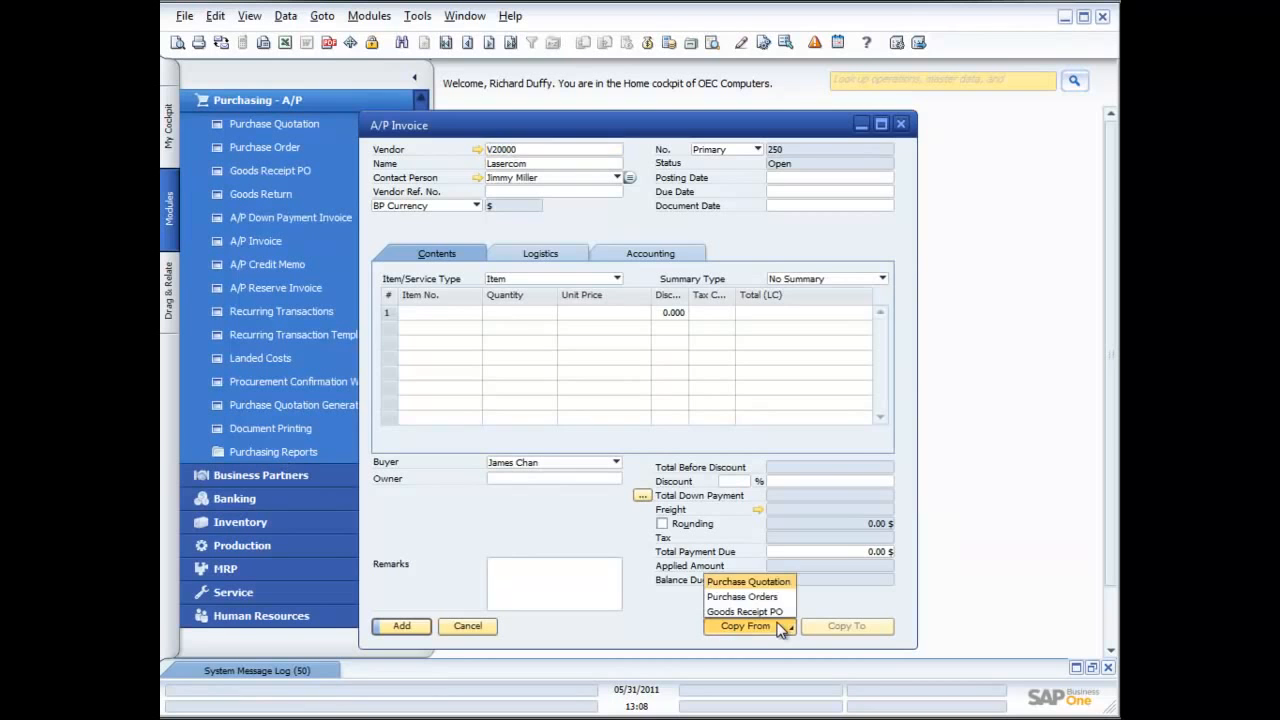
left_click(770, 612)
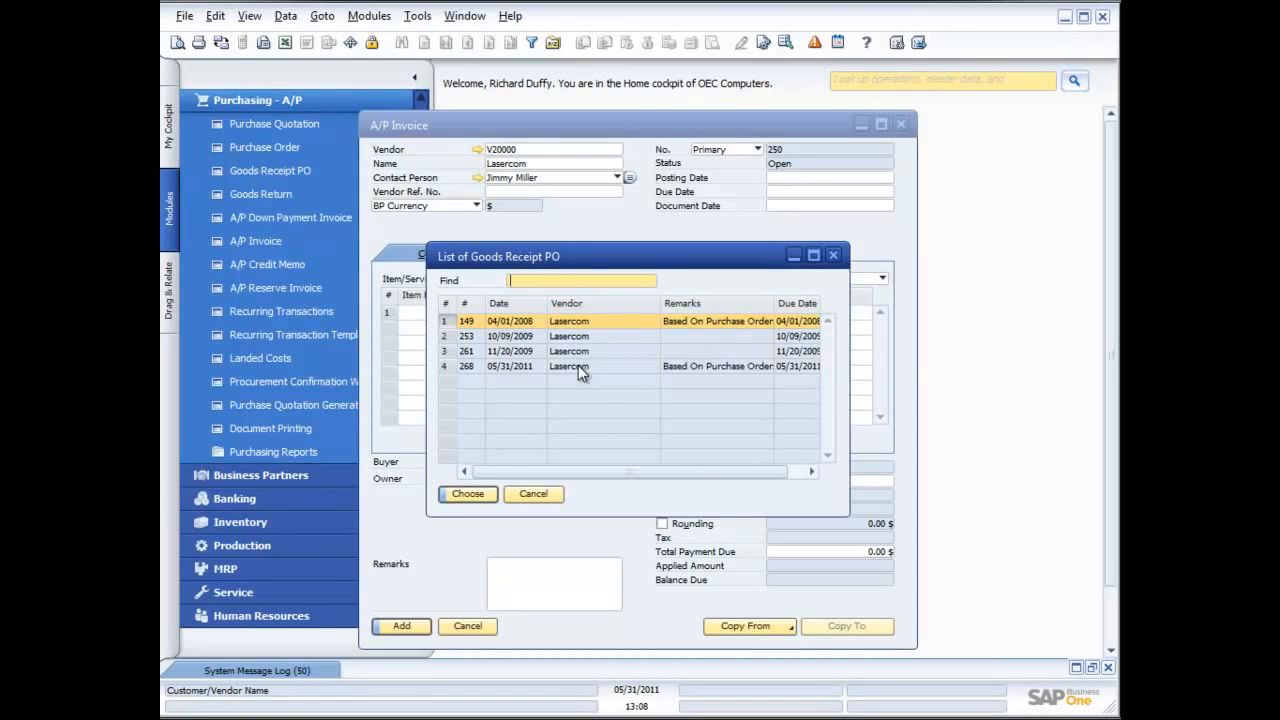
left_click(524, 366, "shift")
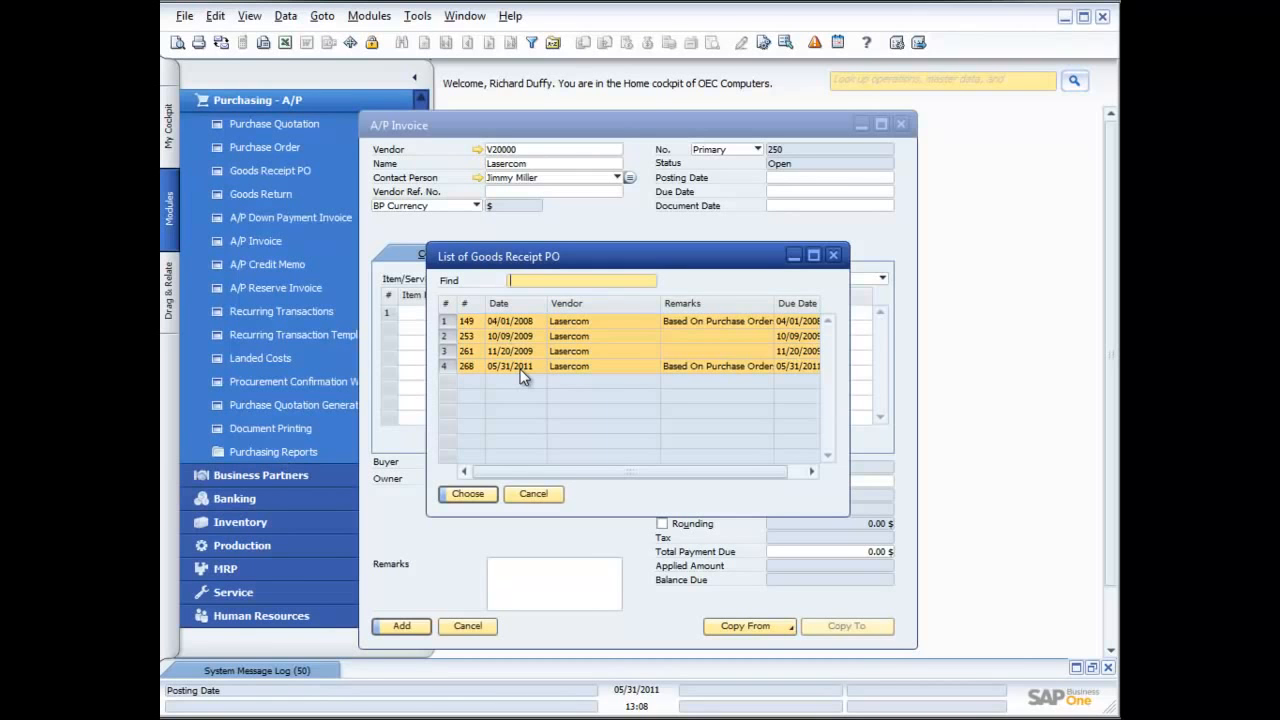
left_click(520, 368)
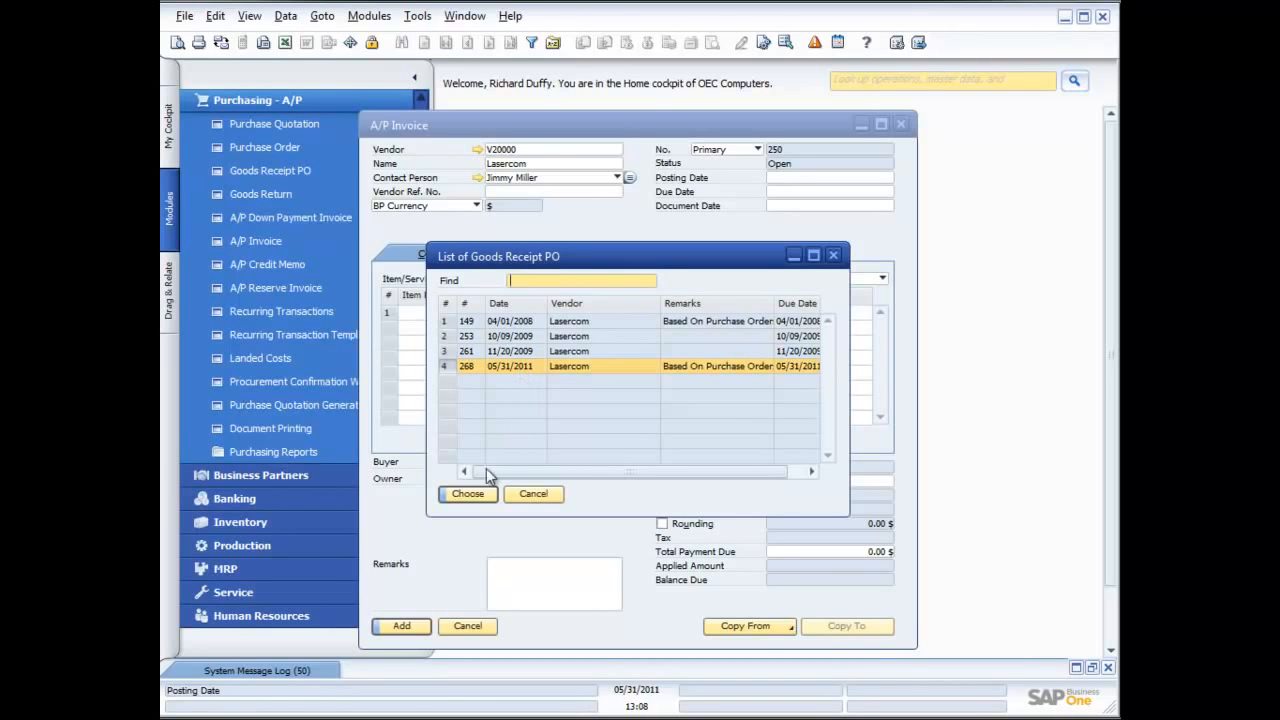
left_click(478, 494)
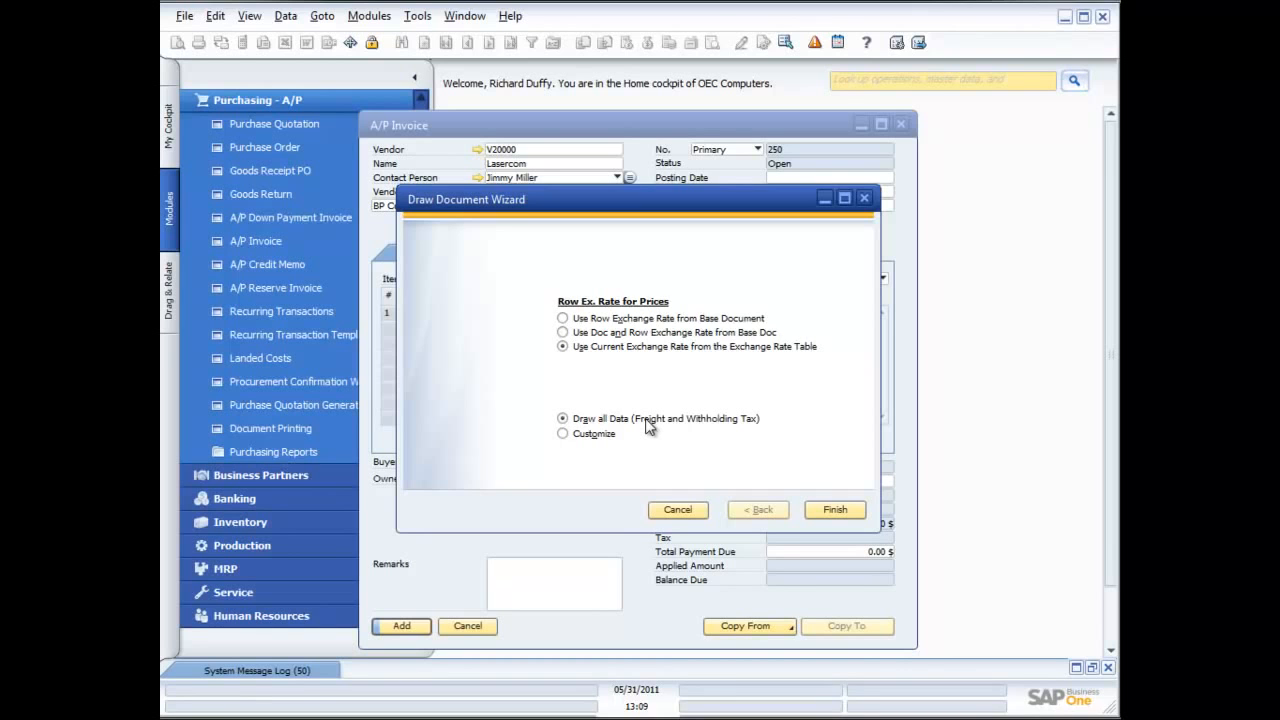
left_click(836, 510)
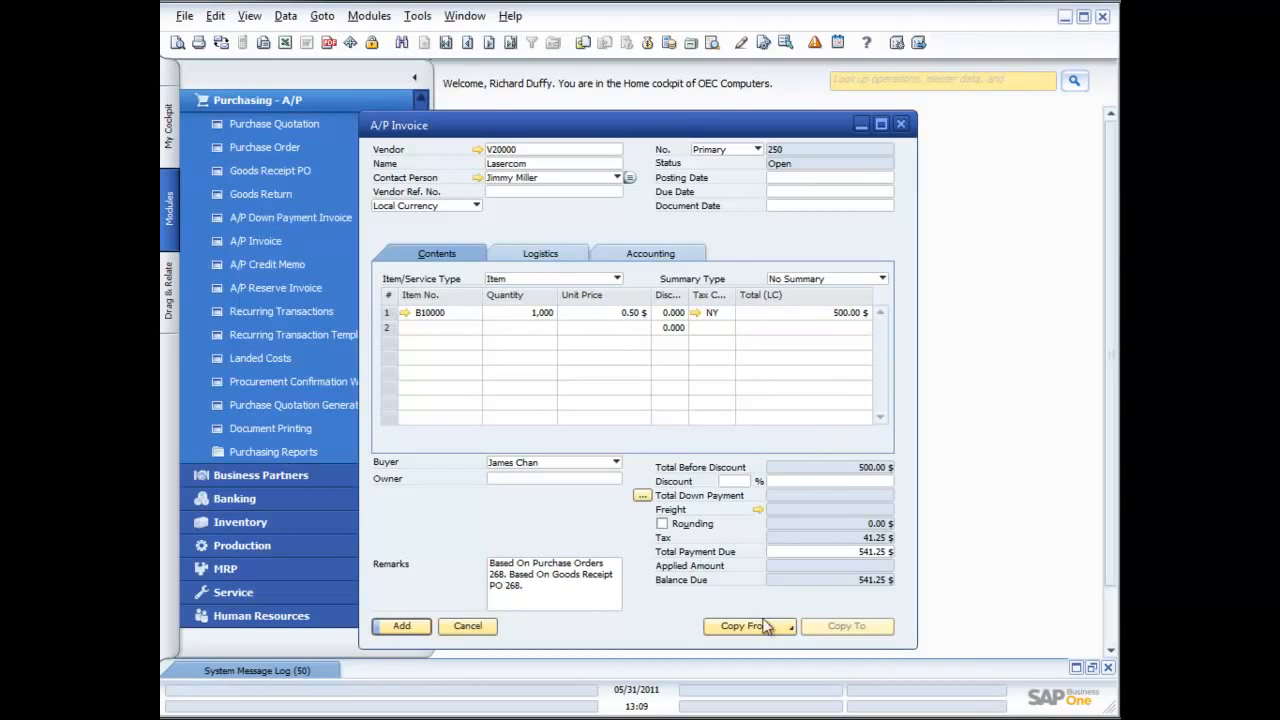
Enter vendor reference number 4567 and set the A/P invoice's posting date to 05/31/2011
left_click(528, 191)
type("4567")
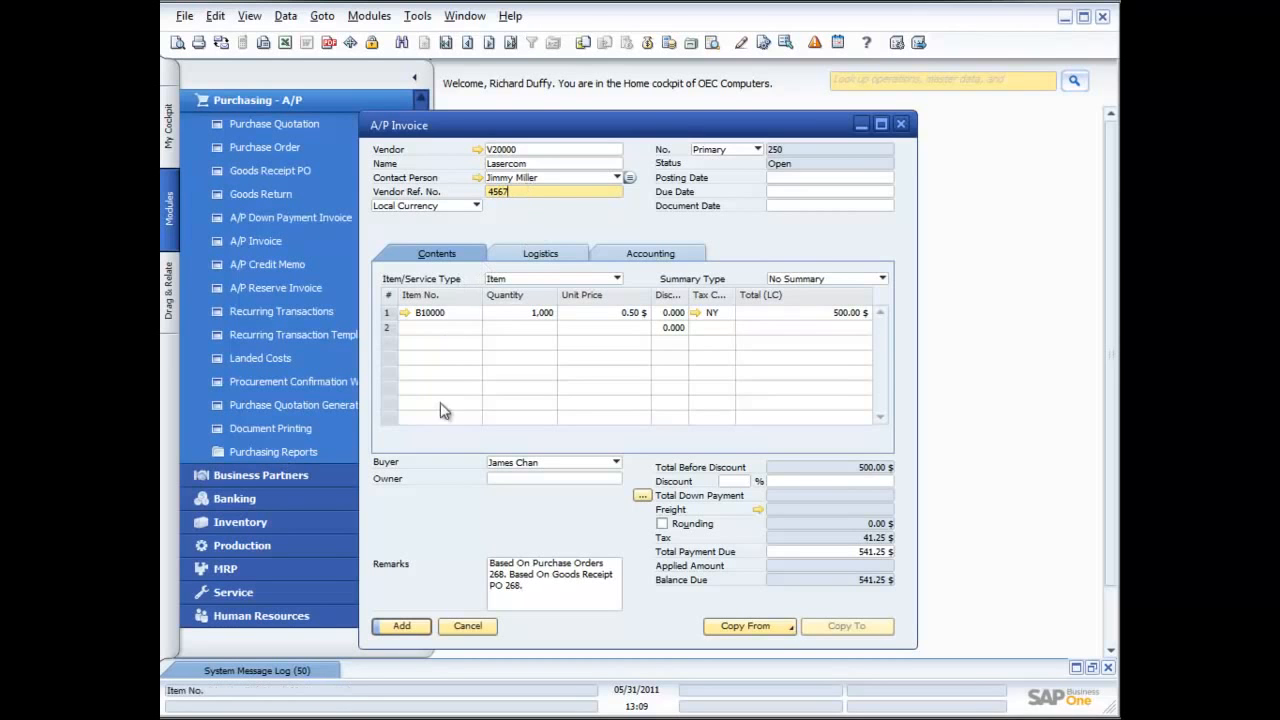
left_click(408, 624)
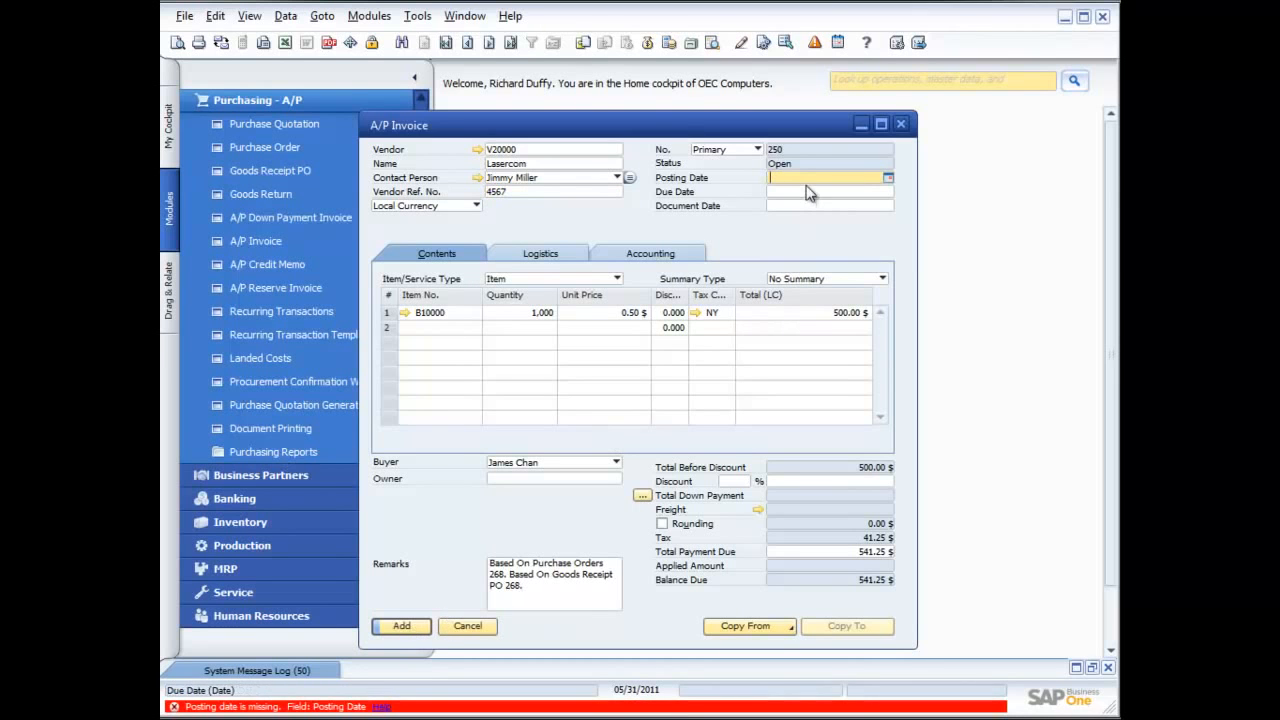
left_click(887, 178)
left_click(813, 332)
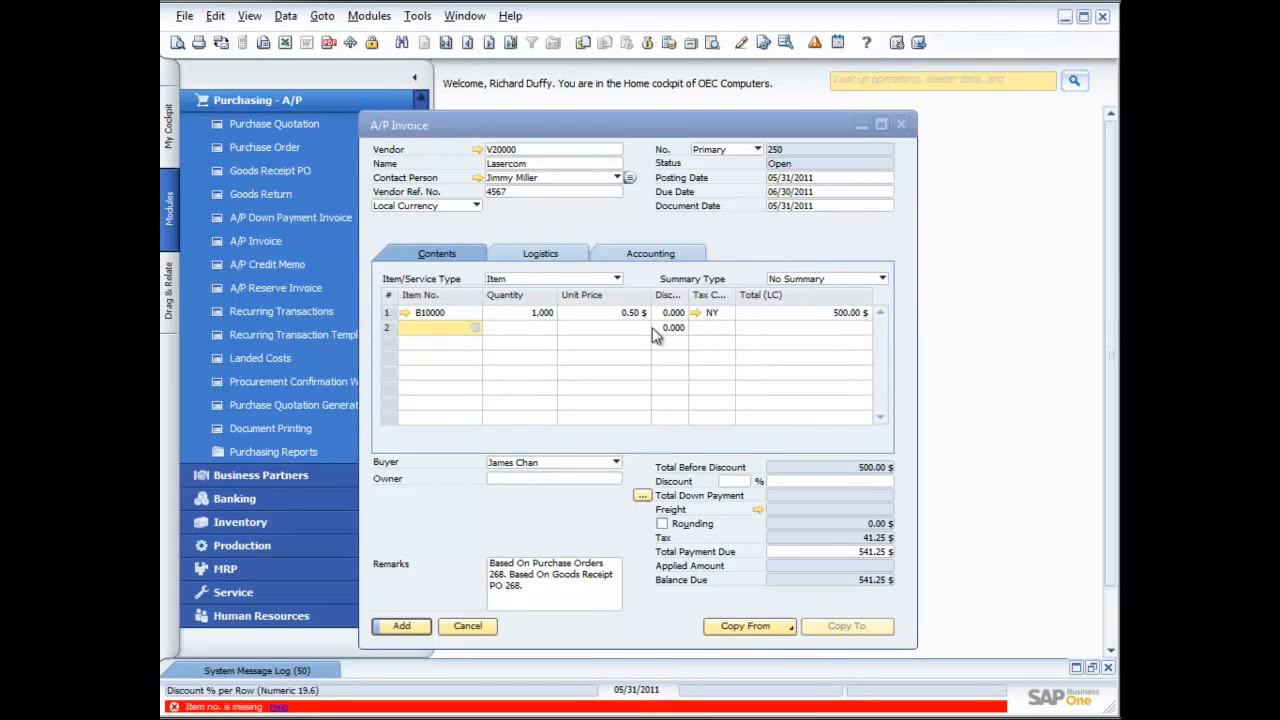
Add the A/P invoice, accepting that it cannot be changed after adding, and close the invoice form
left_click(476, 313)
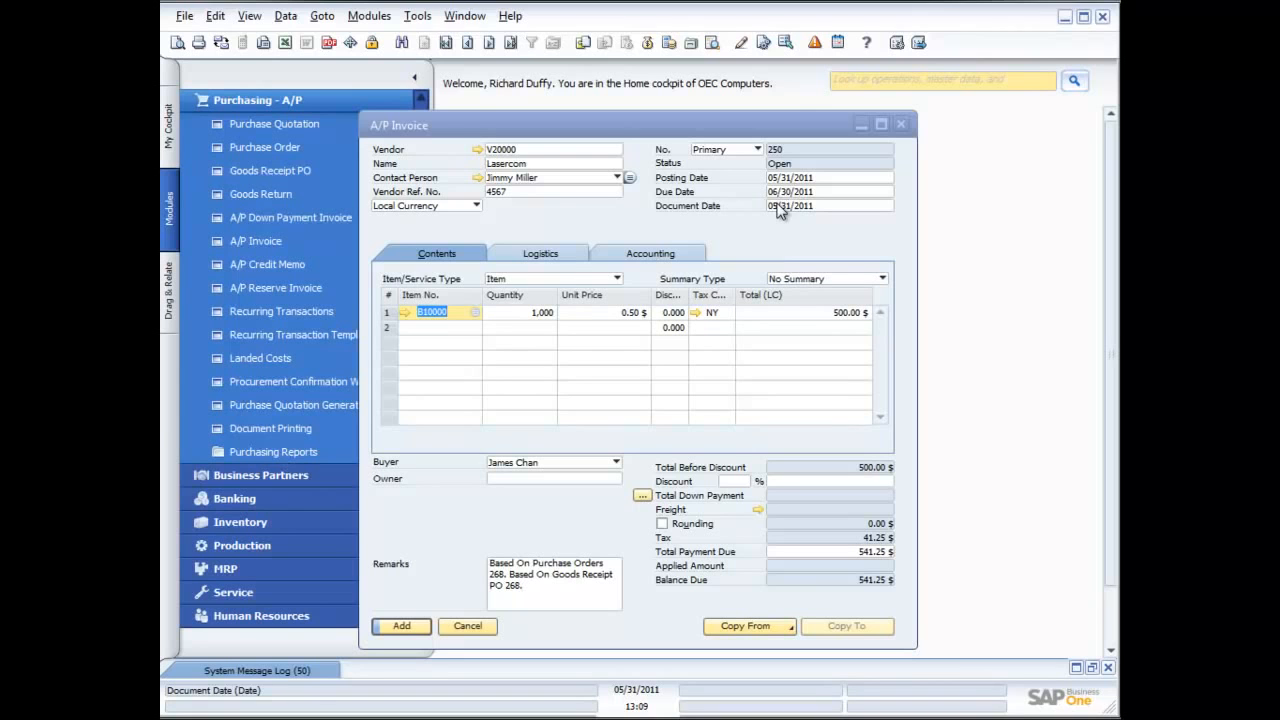
left_click(403, 626)
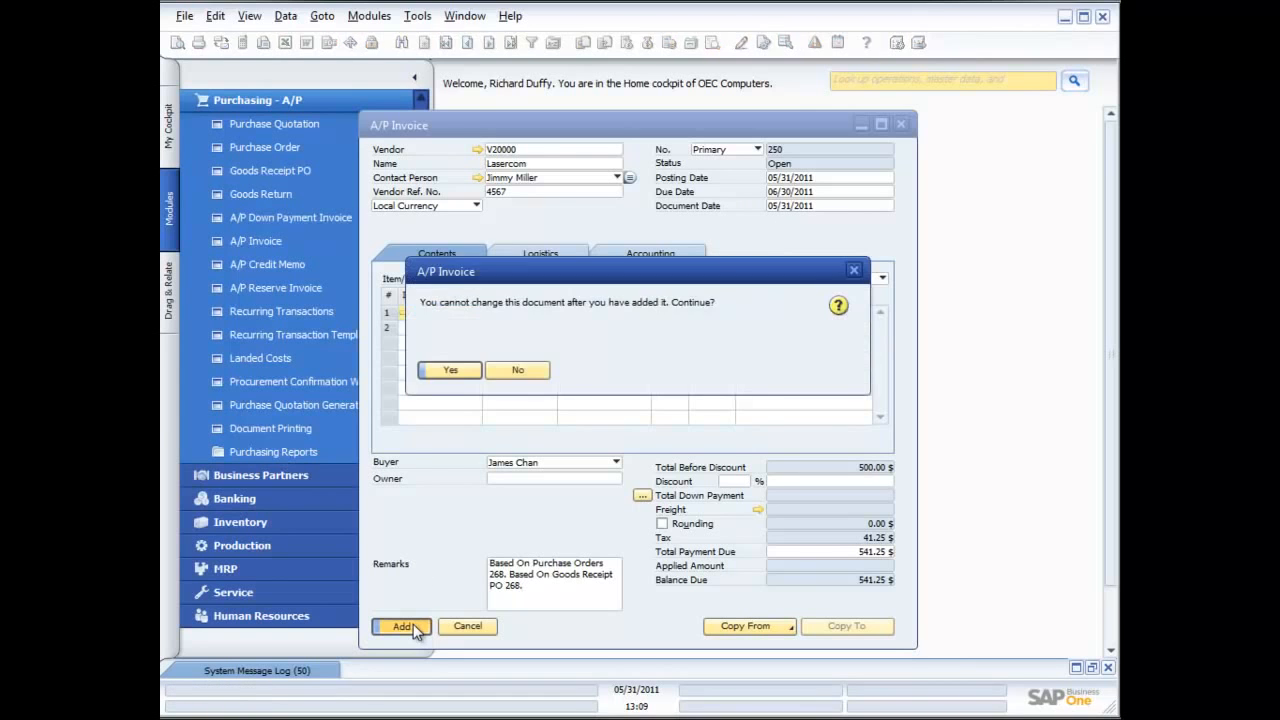
left_click(450, 371)
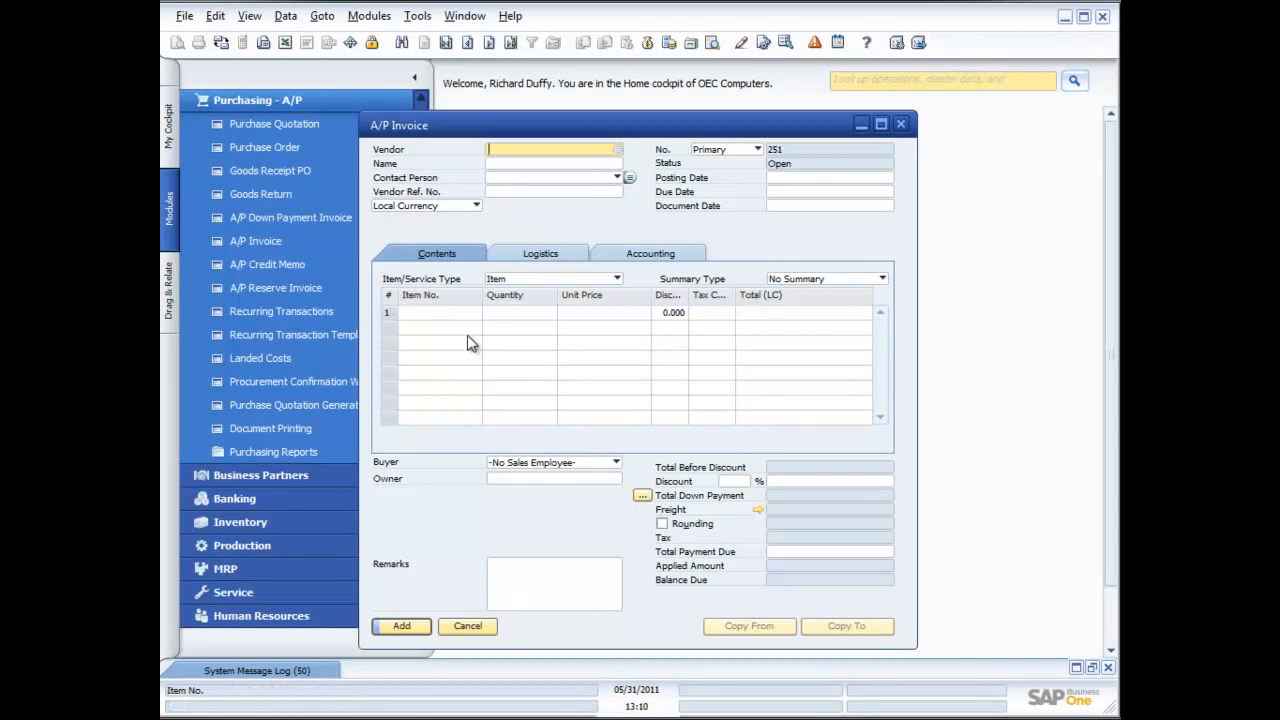
left_click(901, 124)
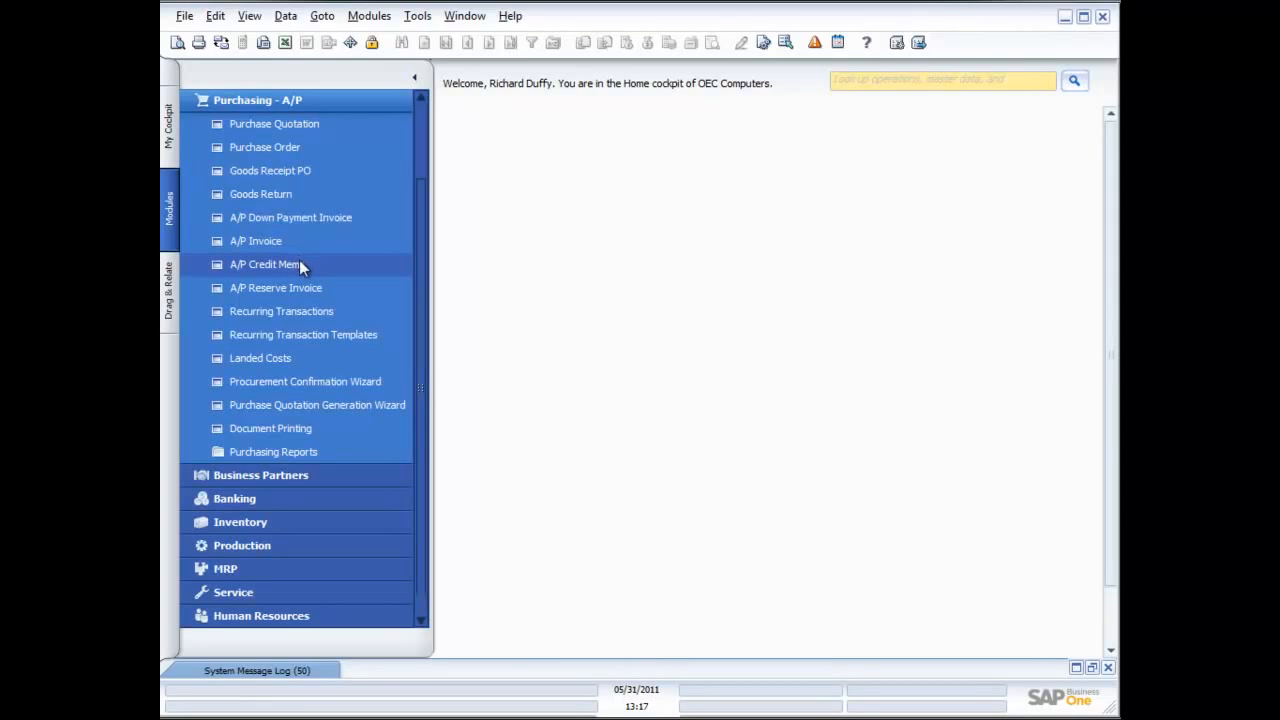
Open a new A/P credit memo and choose Lasercom as the vendor
left_click(283, 267)
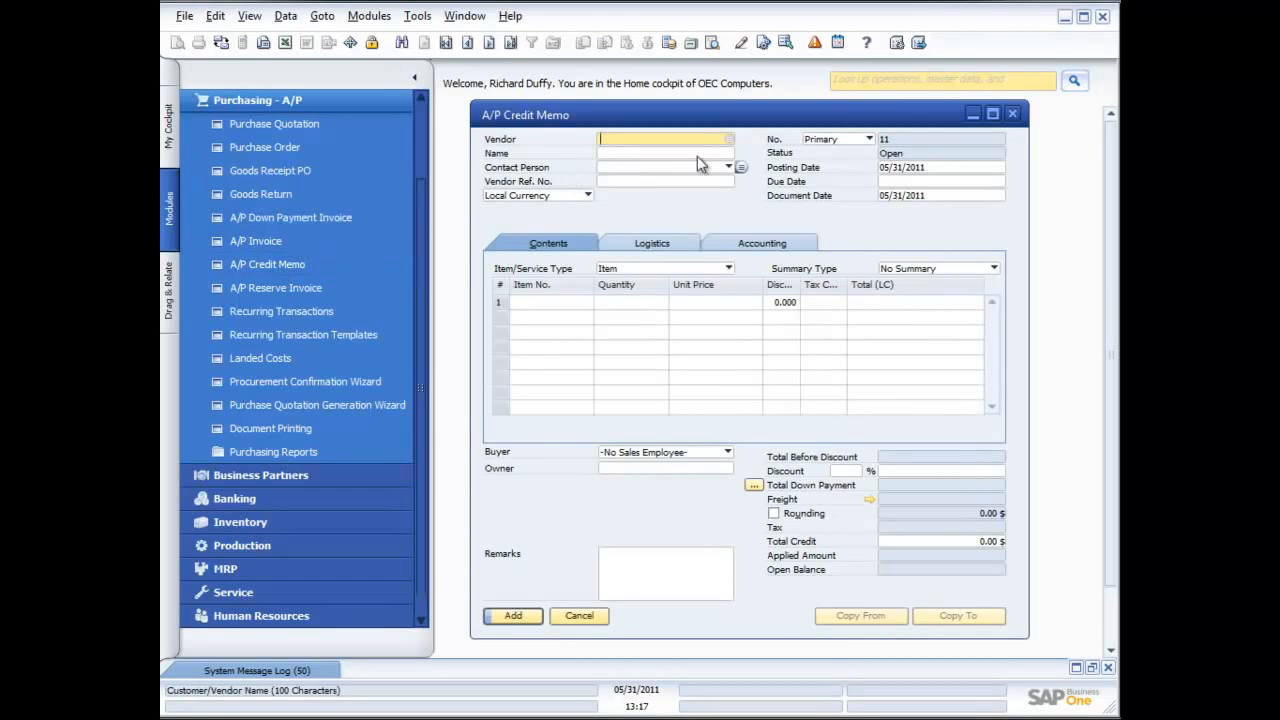
left_click(729, 139)
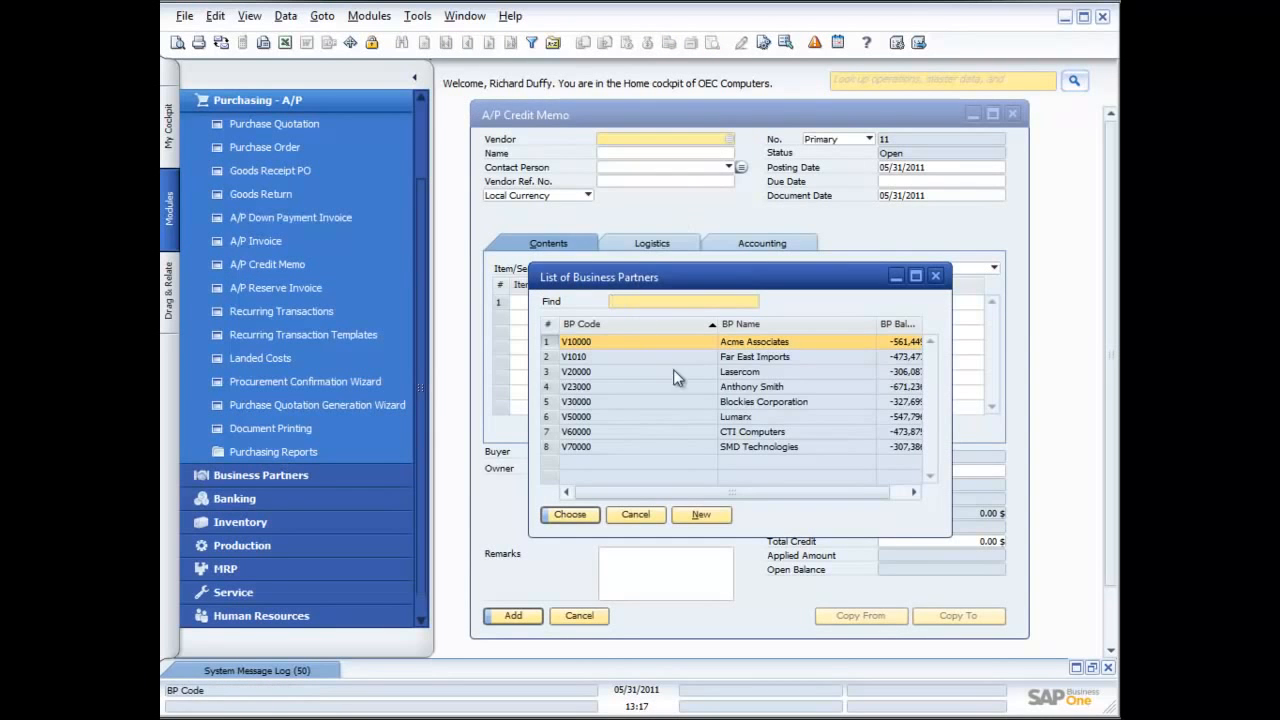
double_click(687, 372)
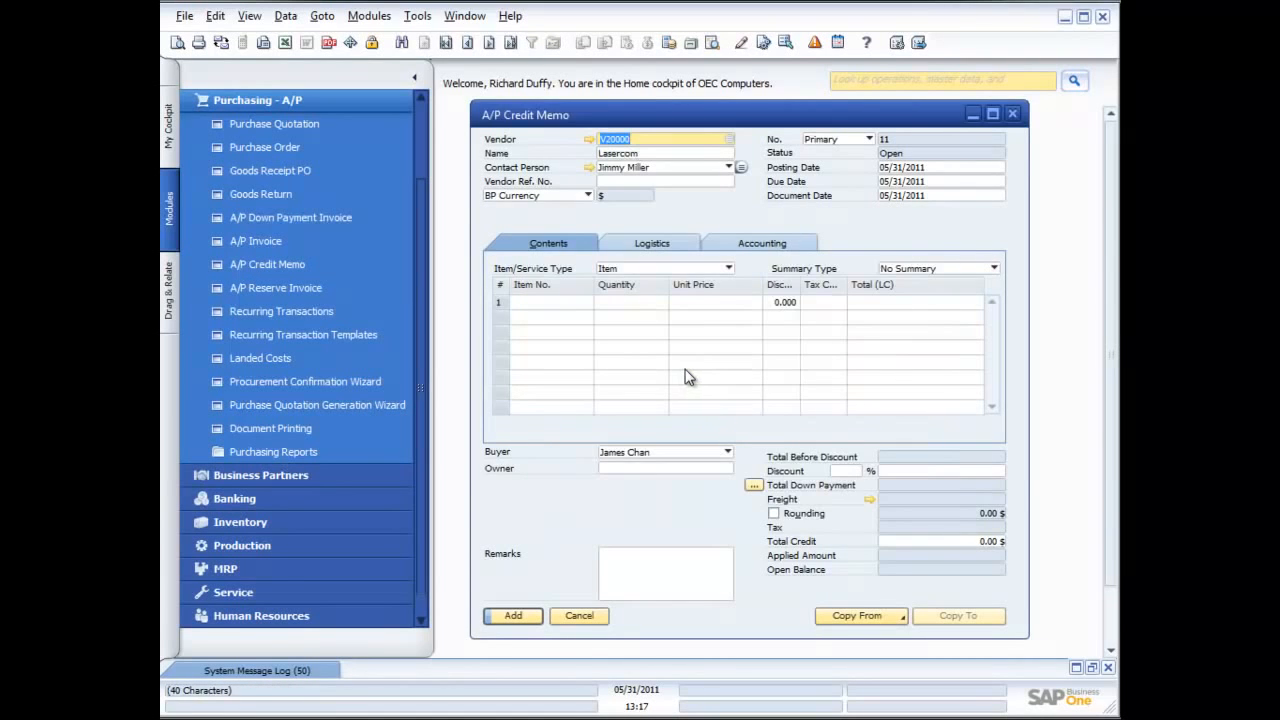
Copy the newest A/P invoice, dated 05/31/2011, into the credit memo with the base document's row exchange rate and all data drawn
left_click(896, 619)
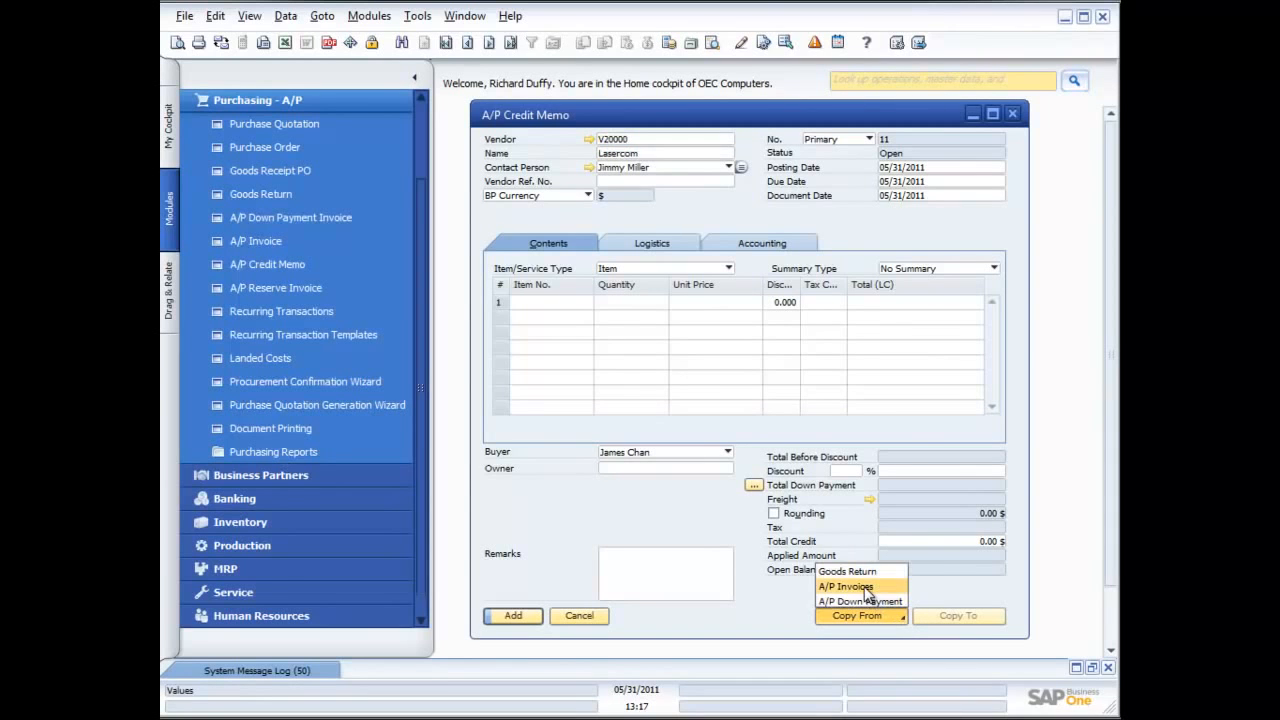
left_click(866, 588)
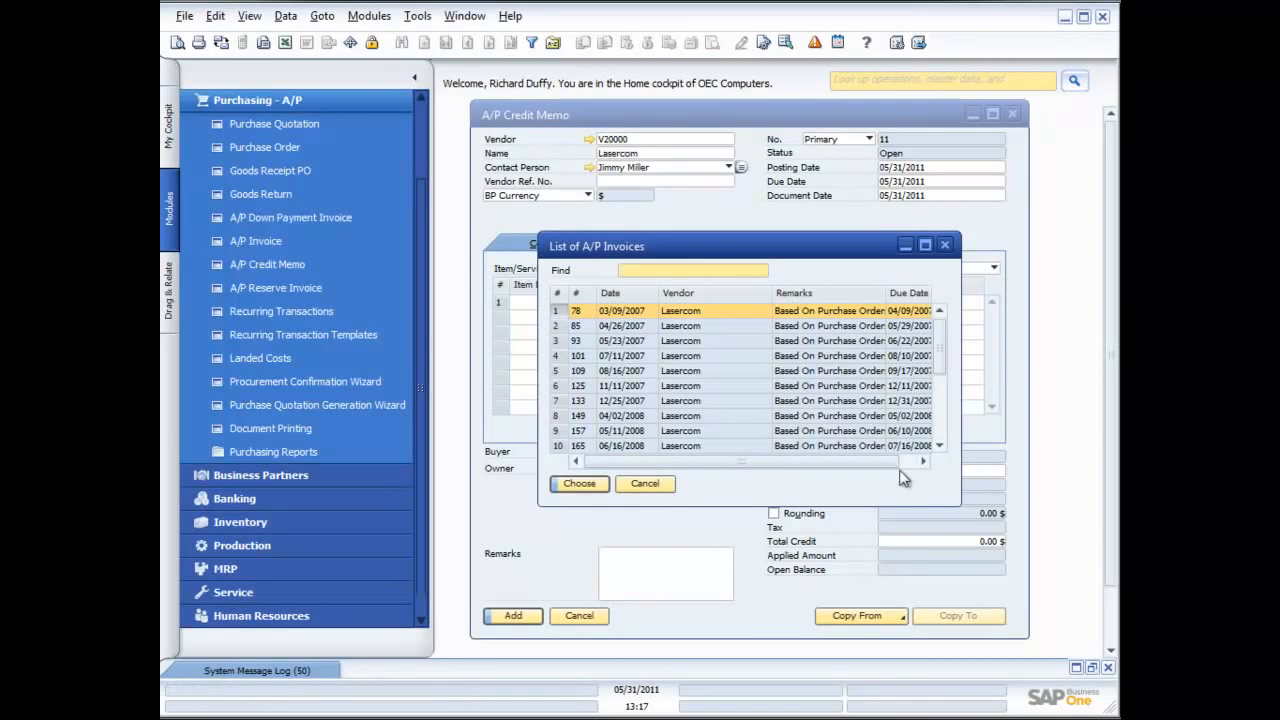
left_click(645, 294)
left_click(638, 291)
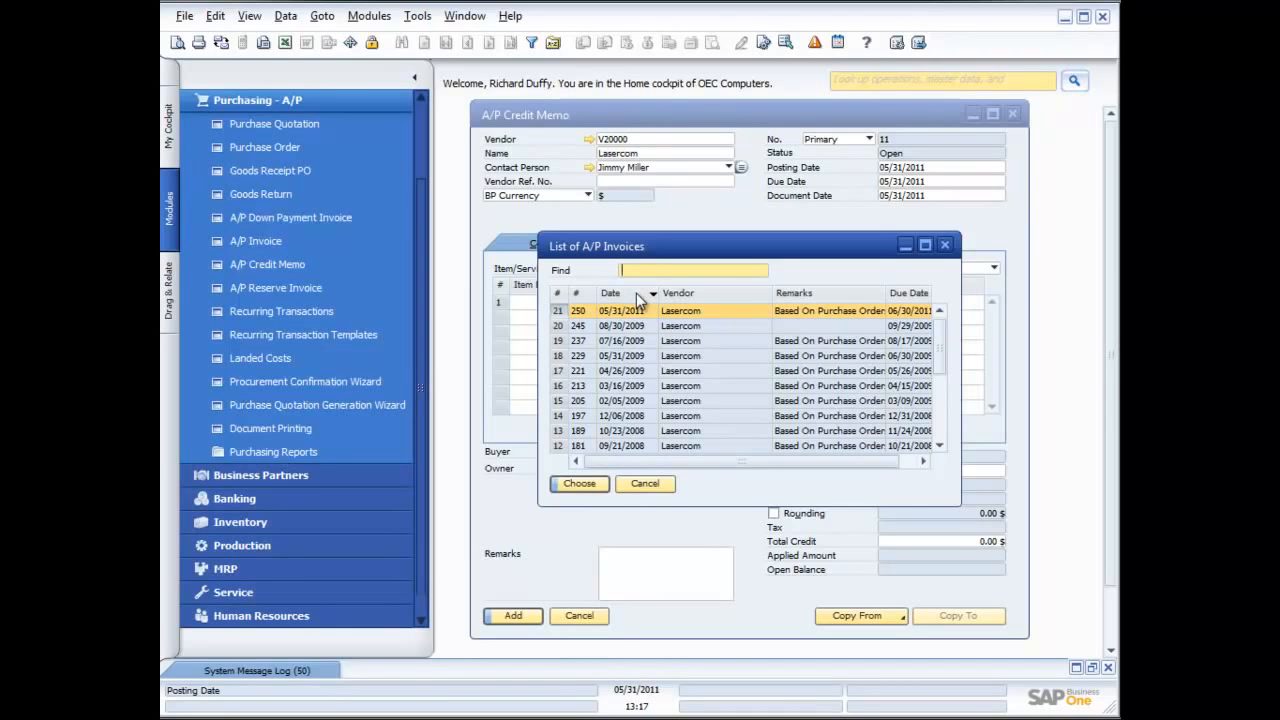
left_click(579, 484)
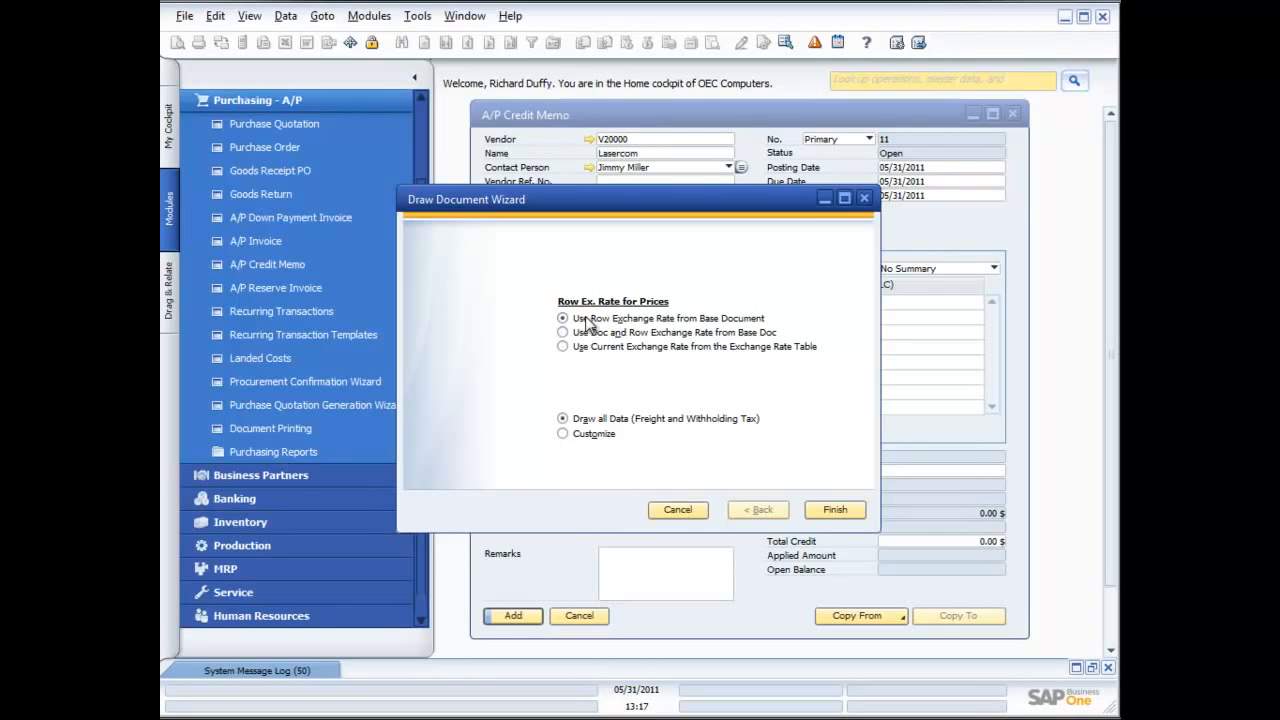
left_click(833, 511)
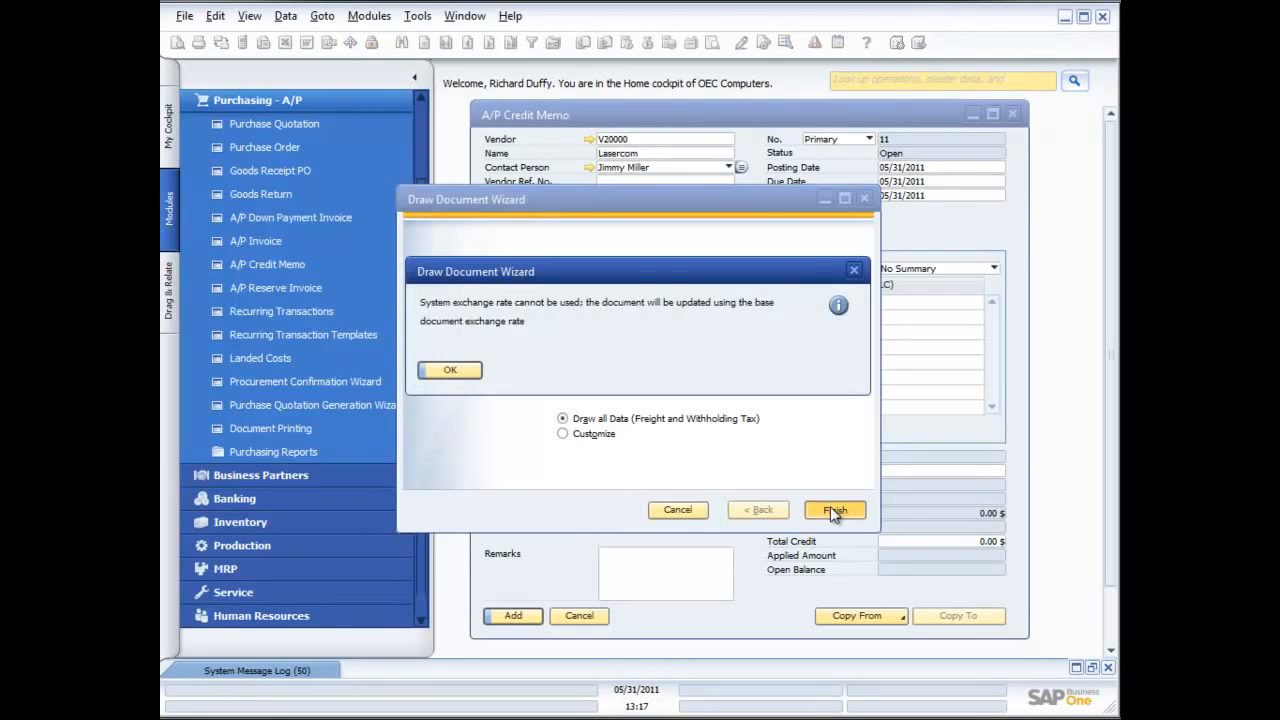
left_click(449, 370)
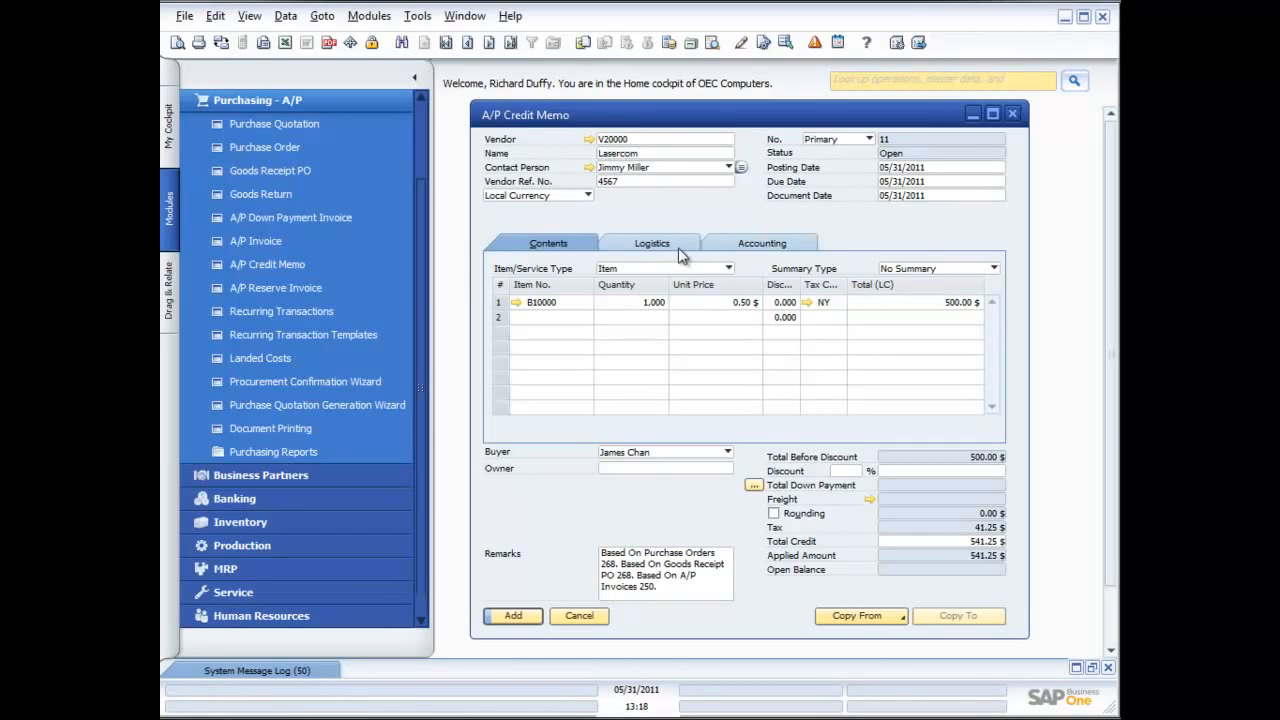
Set the quantity of item B10000 in the credit memo to 250
left_click(630, 306)
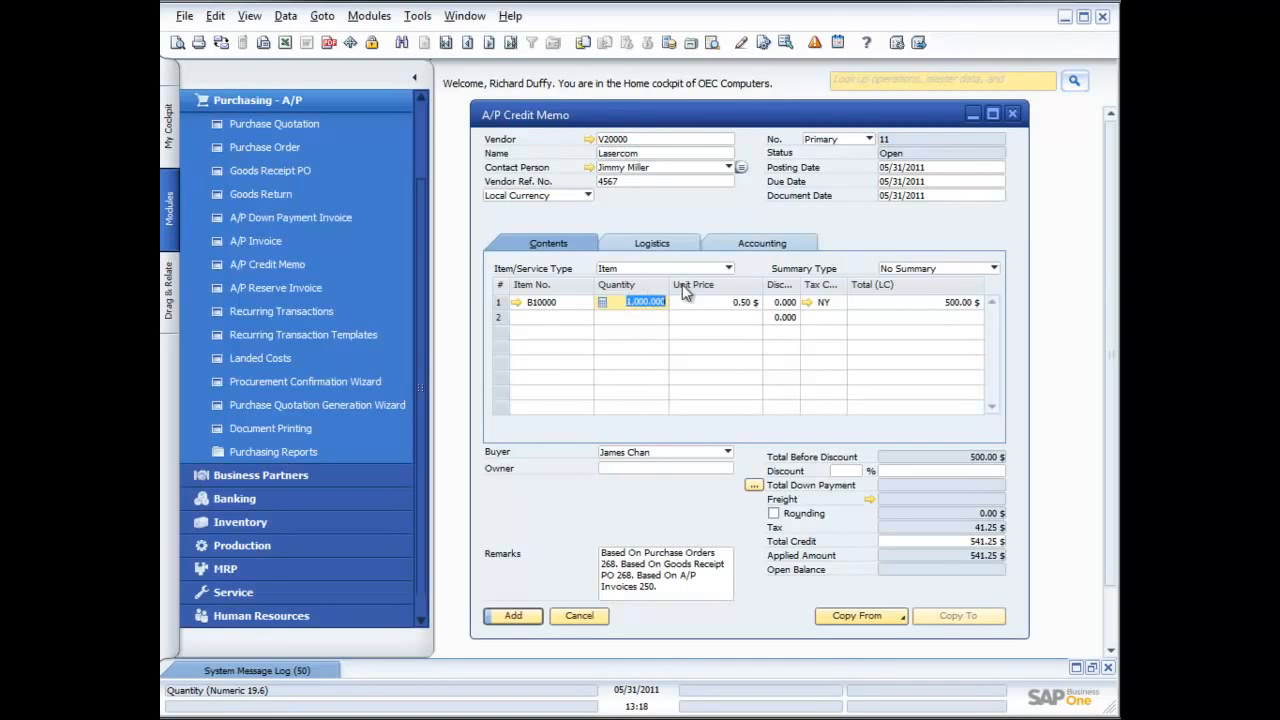
type("250")
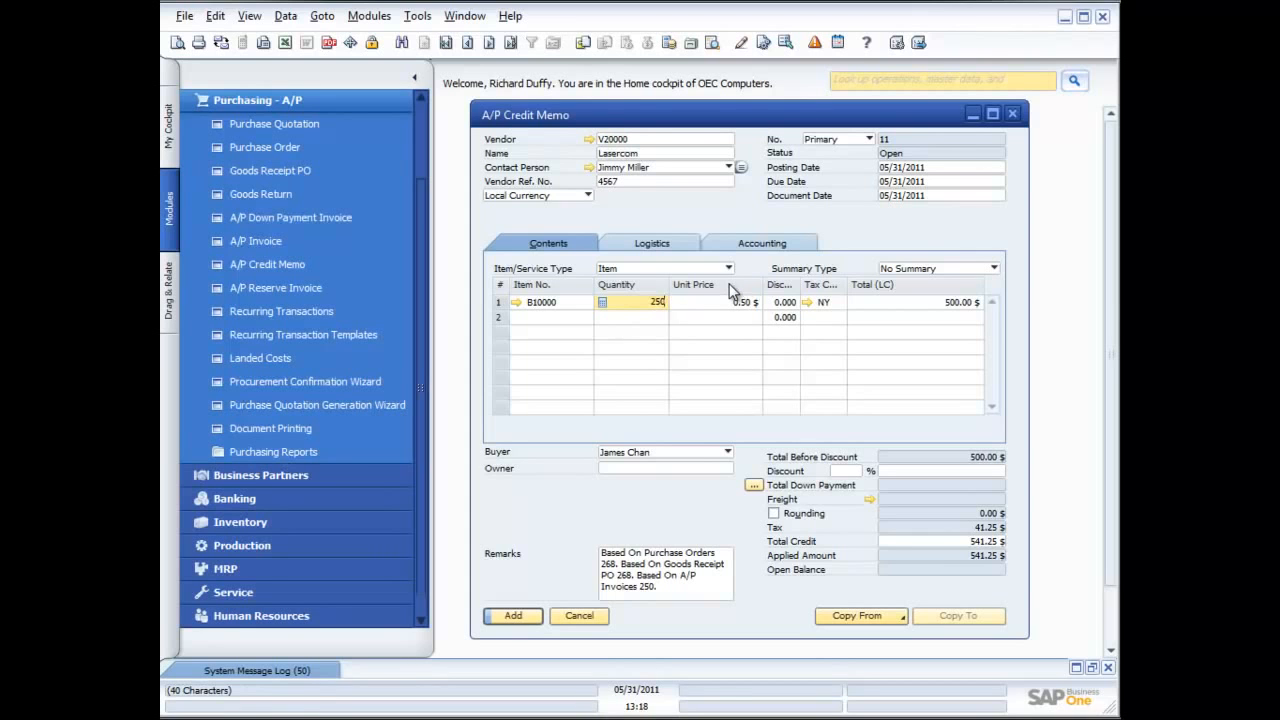
key("Tab")
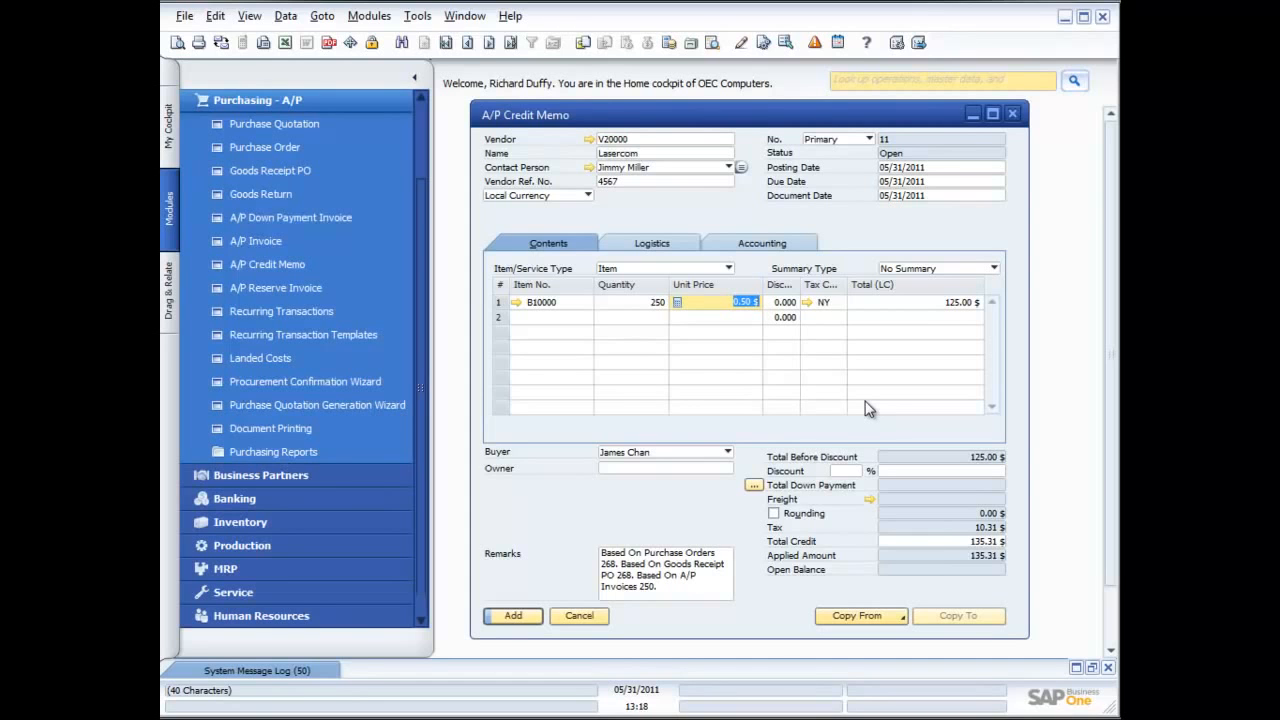
Restore the quantity of item B10000 in the credit memo to 1000
double_click(645, 302)
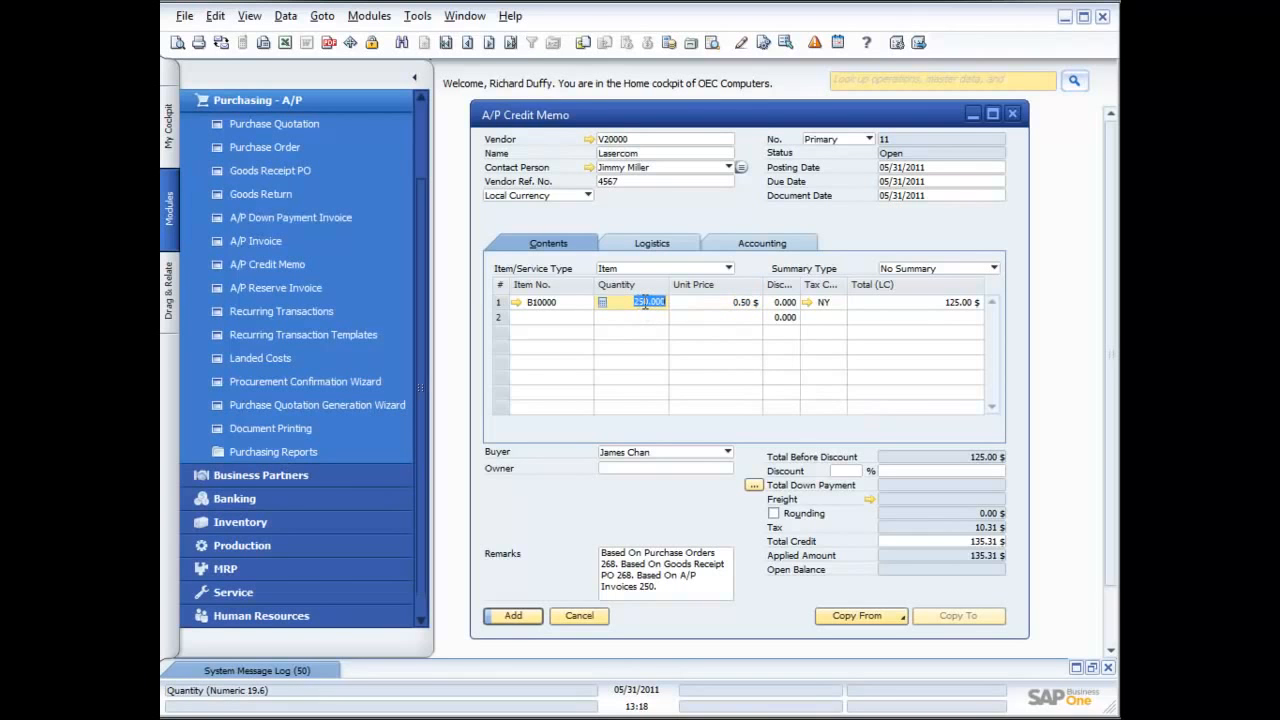
type("1000")
key("Tab")
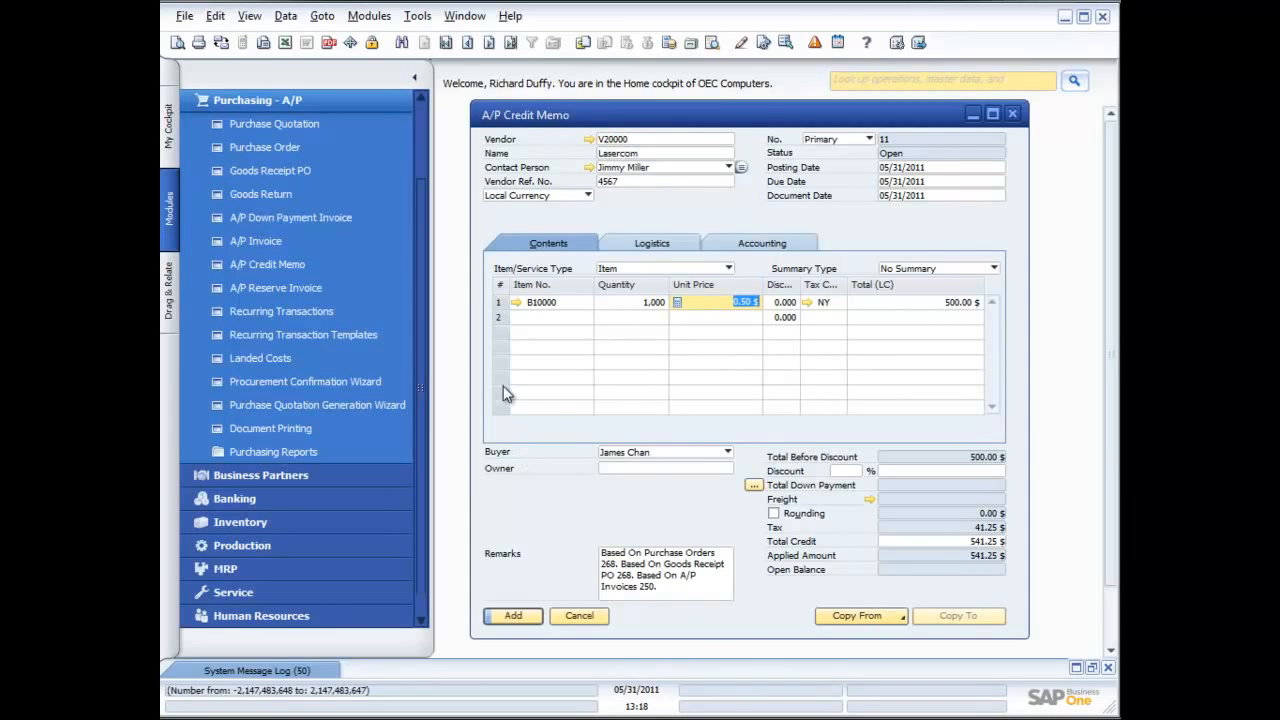
Submit the credit memo past the no-change warning and assign 1000 units from batch 1ACG2 to item B10000
left_click(512, 616)
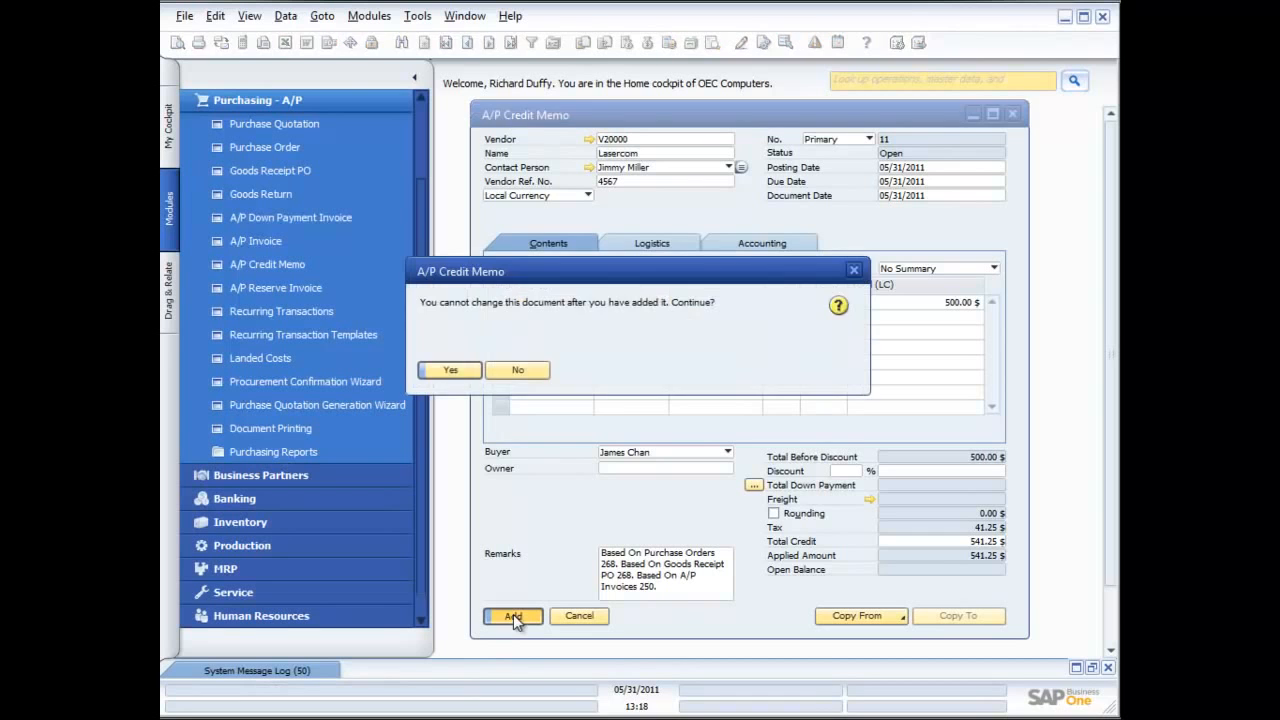
left_click(444, 368)
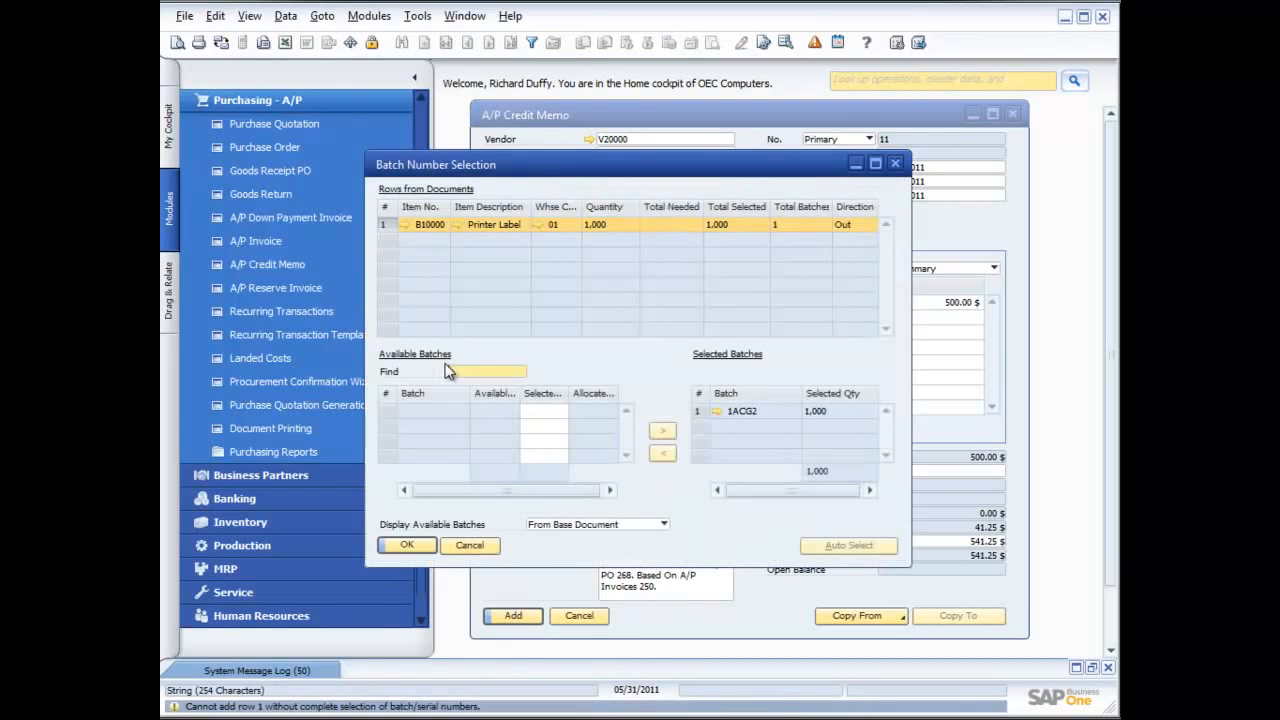
left_click(540, 411)
type("1000")
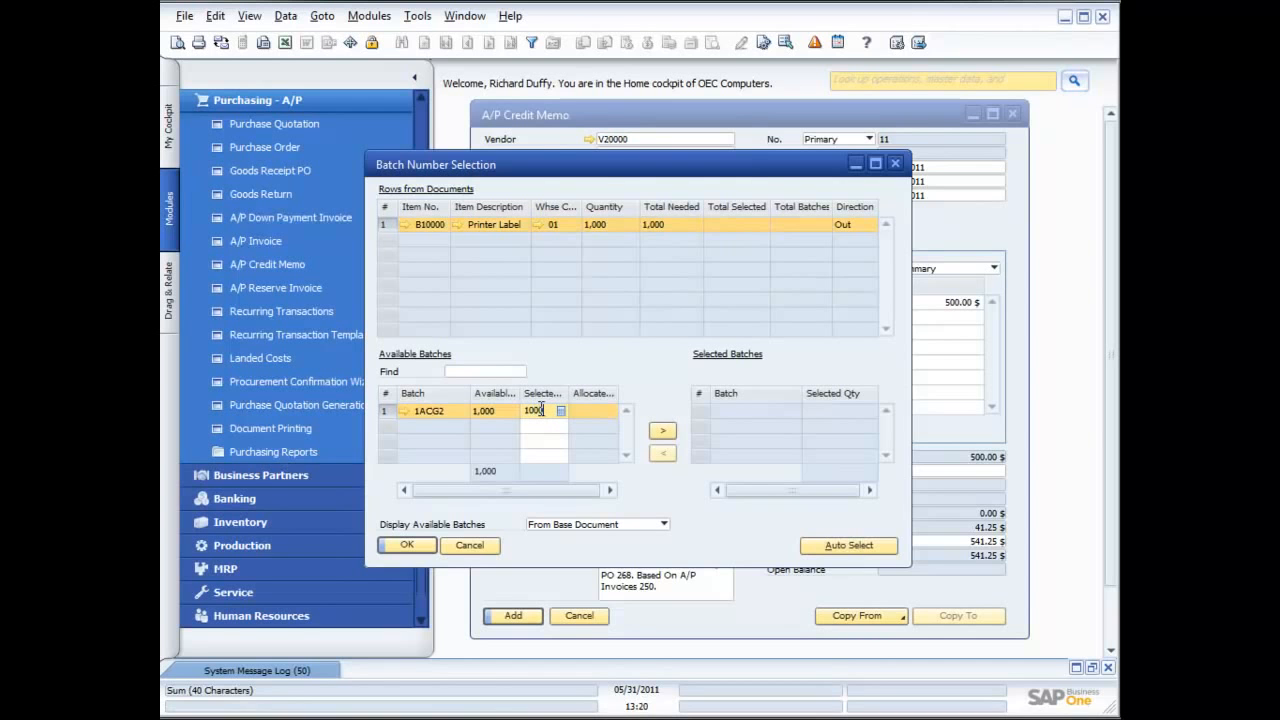
left_click(662, 431)
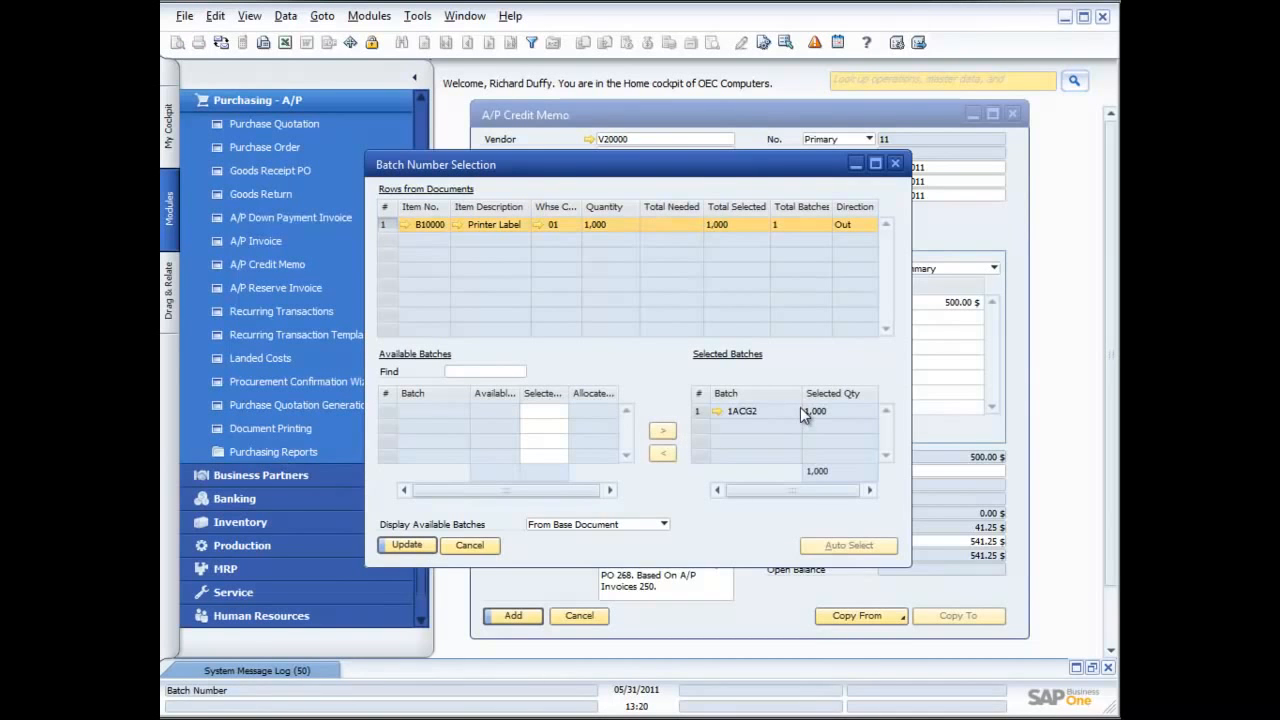
left_click(407, 545)
left_click(407, 545)
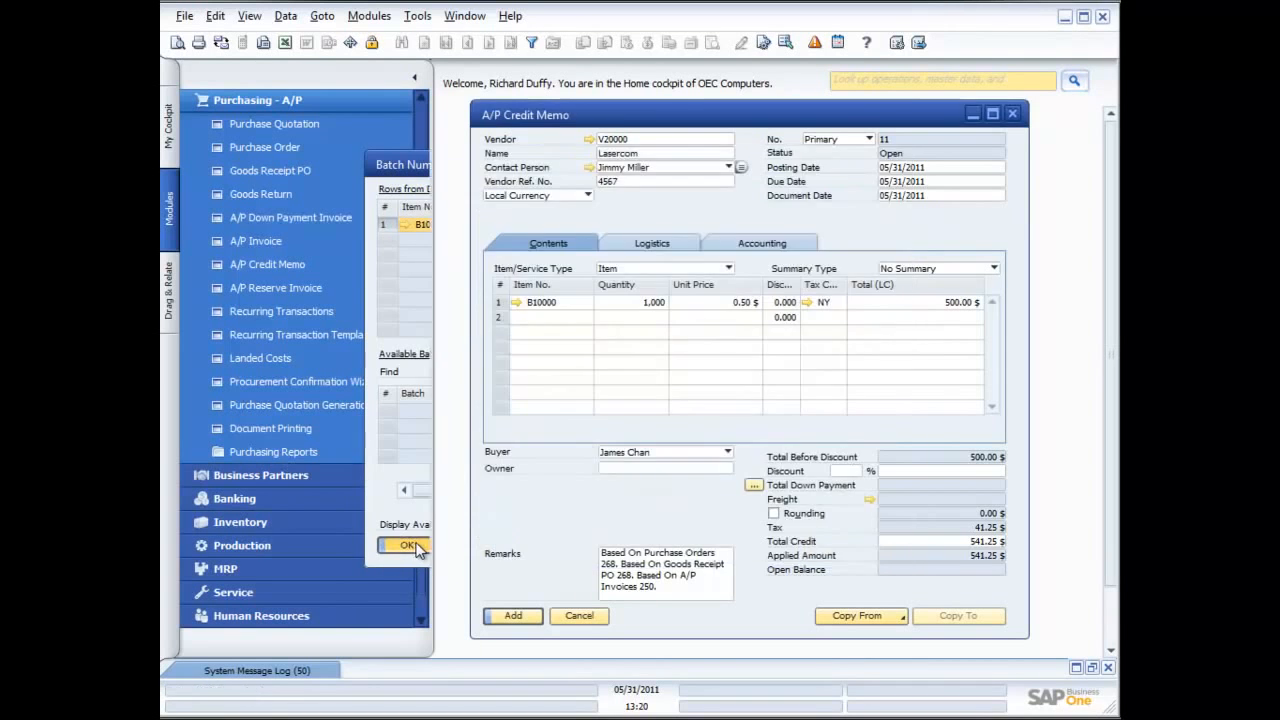
Add the A/P credit memo, accepting that it cannot be changed after adding, and close the credit memo form
left_click(510, 619)
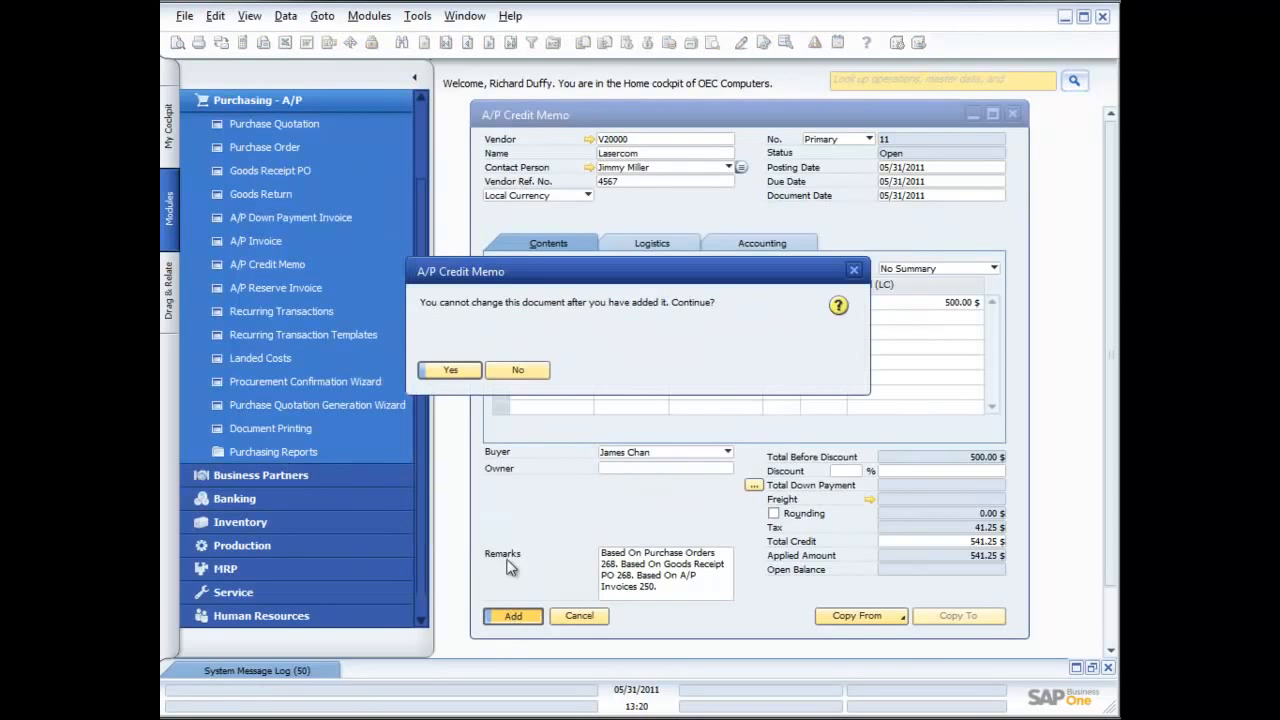
left_click(467, 377)
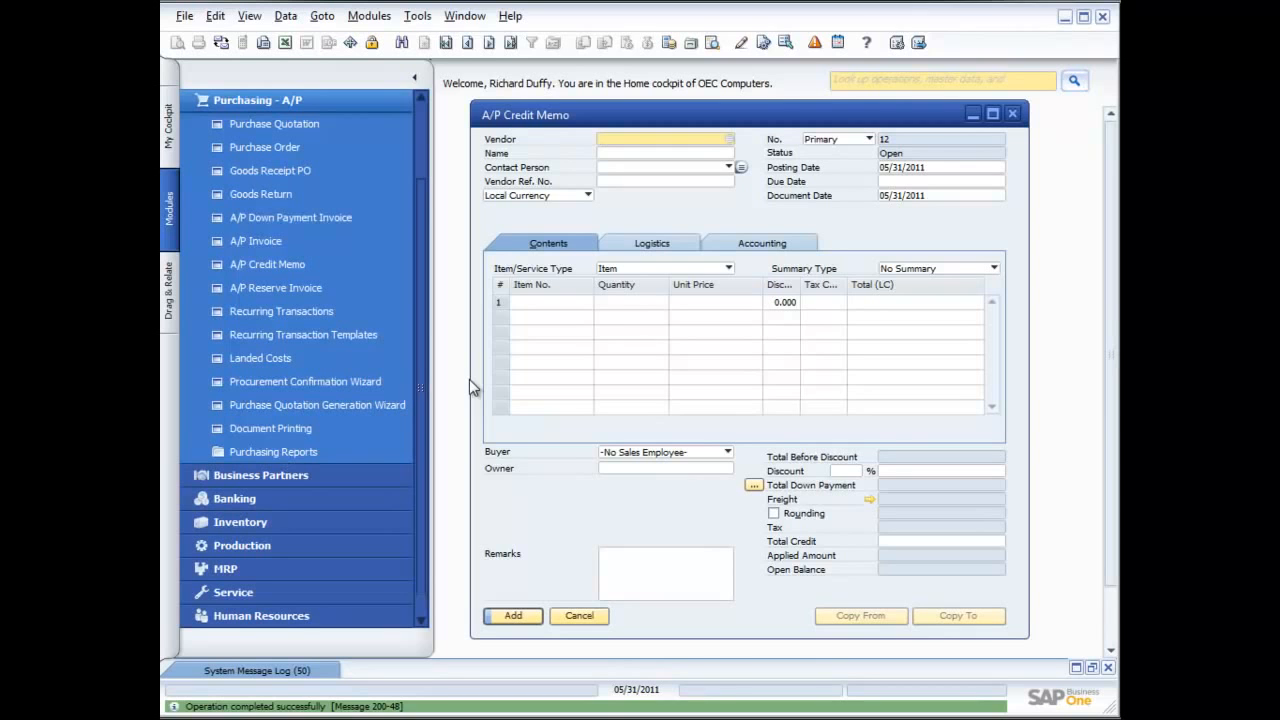
left_click(580, 616)
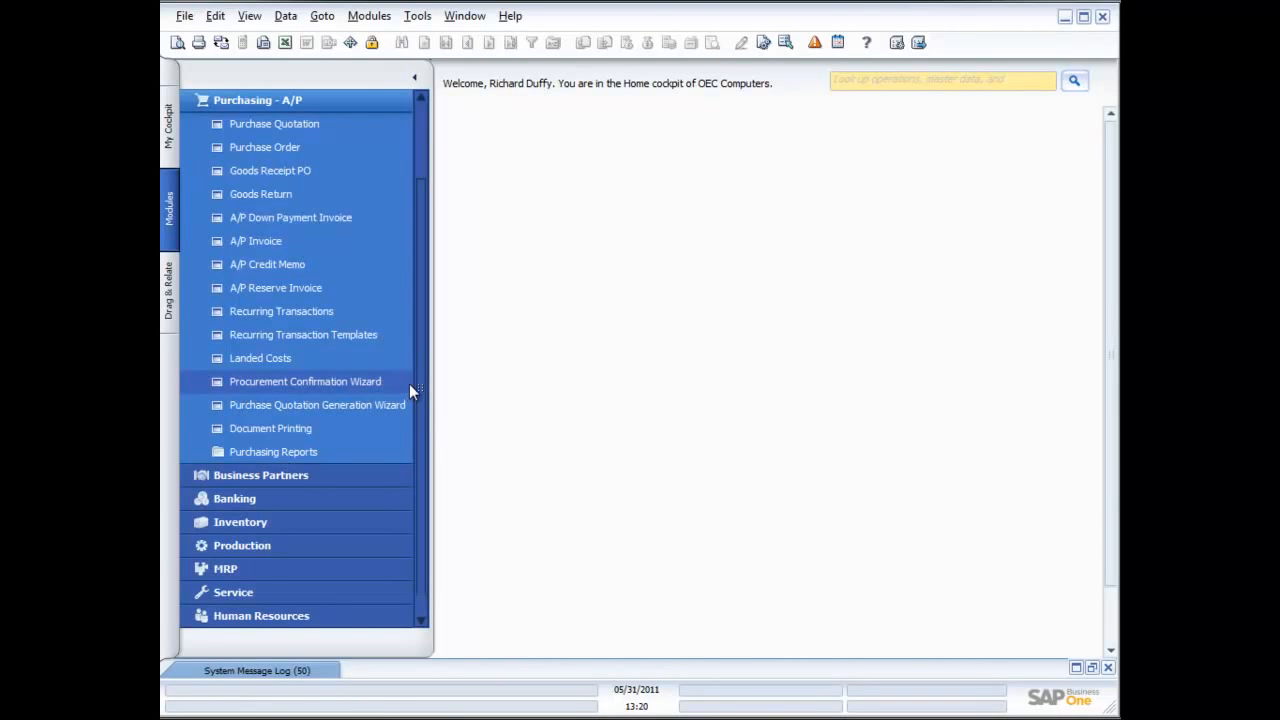
Open a new goods return and choose Lumarx as the vendor
left_click(279, 194)
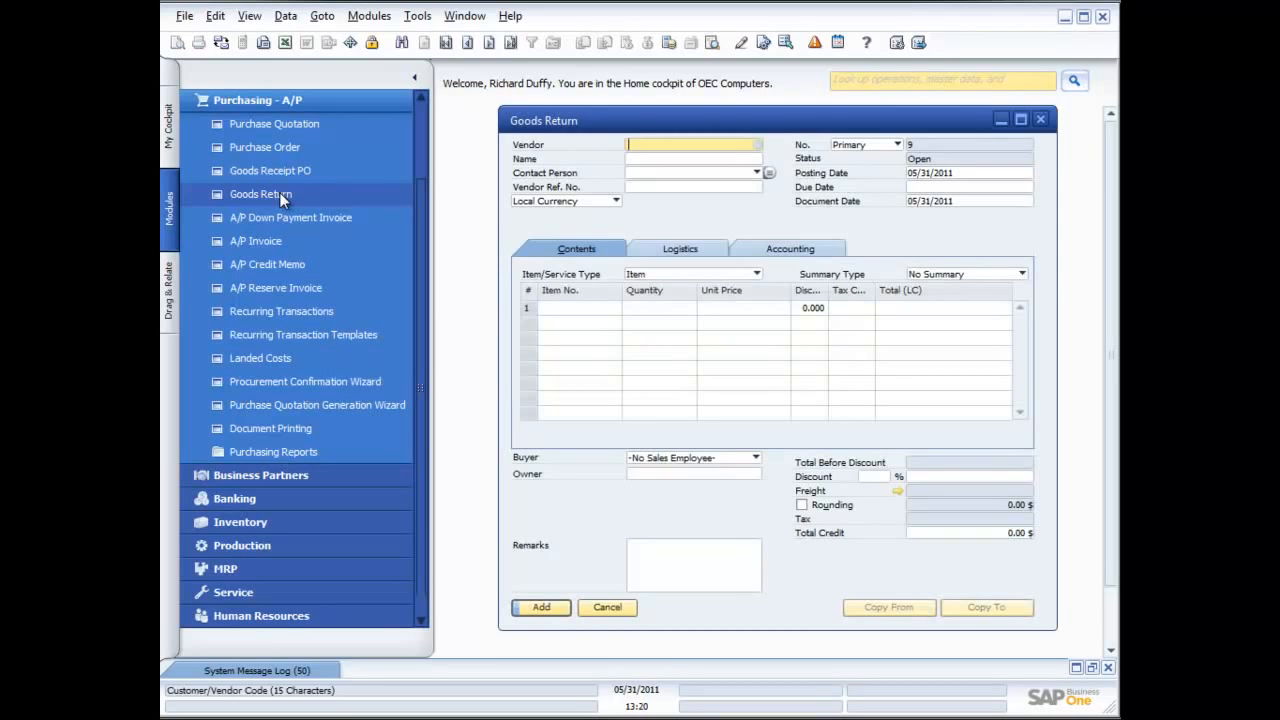
left_click(757, 145)
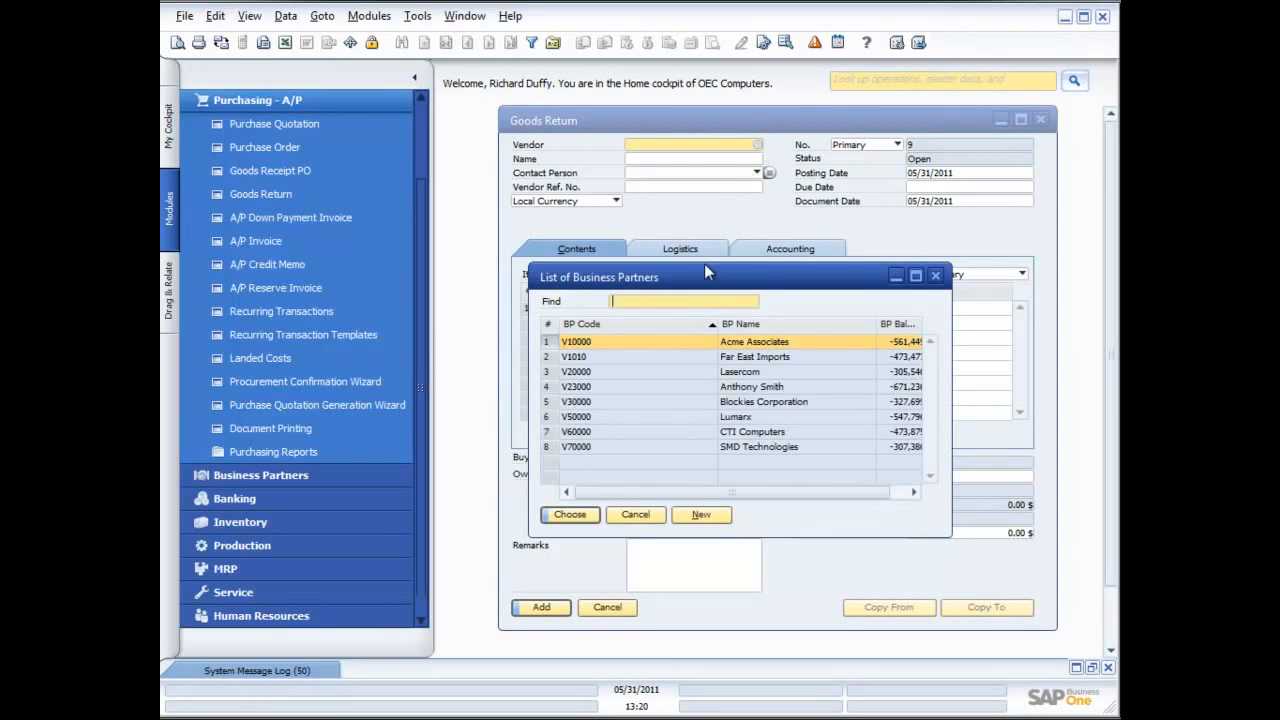
double_click(700, 420)
Copy the goods receipt PO dated 12/05/2009 into the goods return with the base document's row exchange rate and all data drawn
left_click(928, 612)
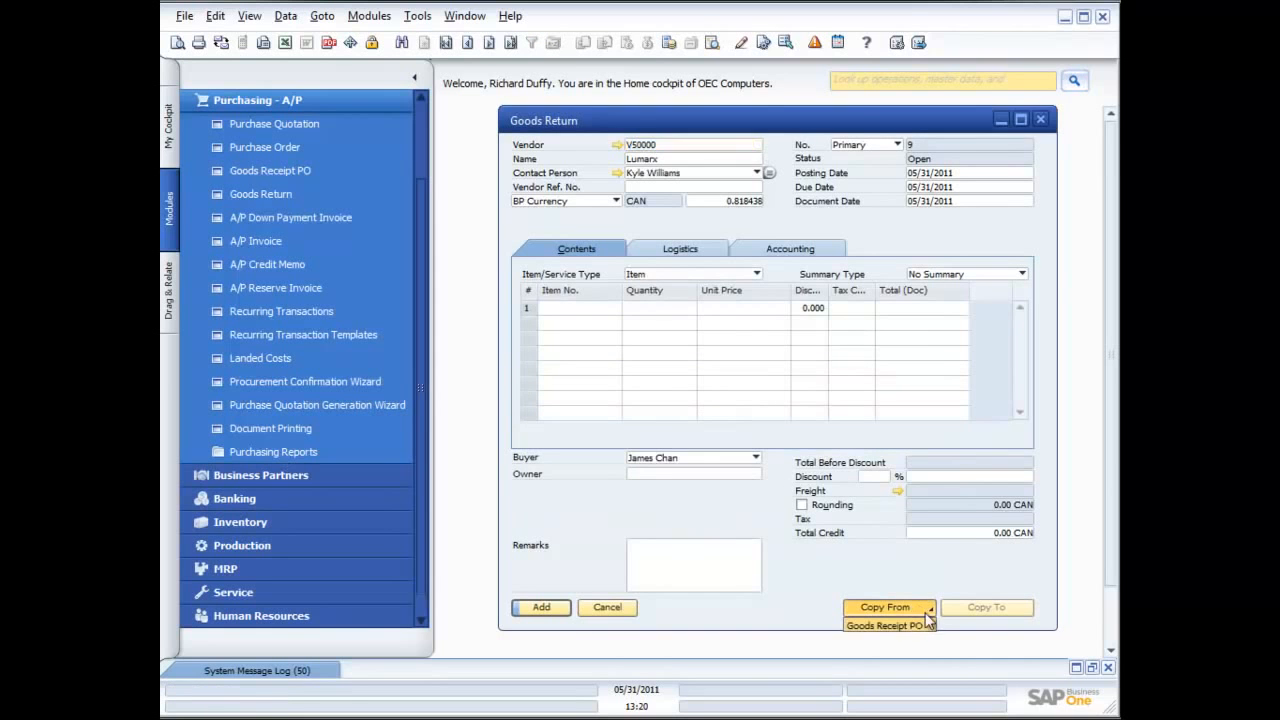
left_click(912, 626)
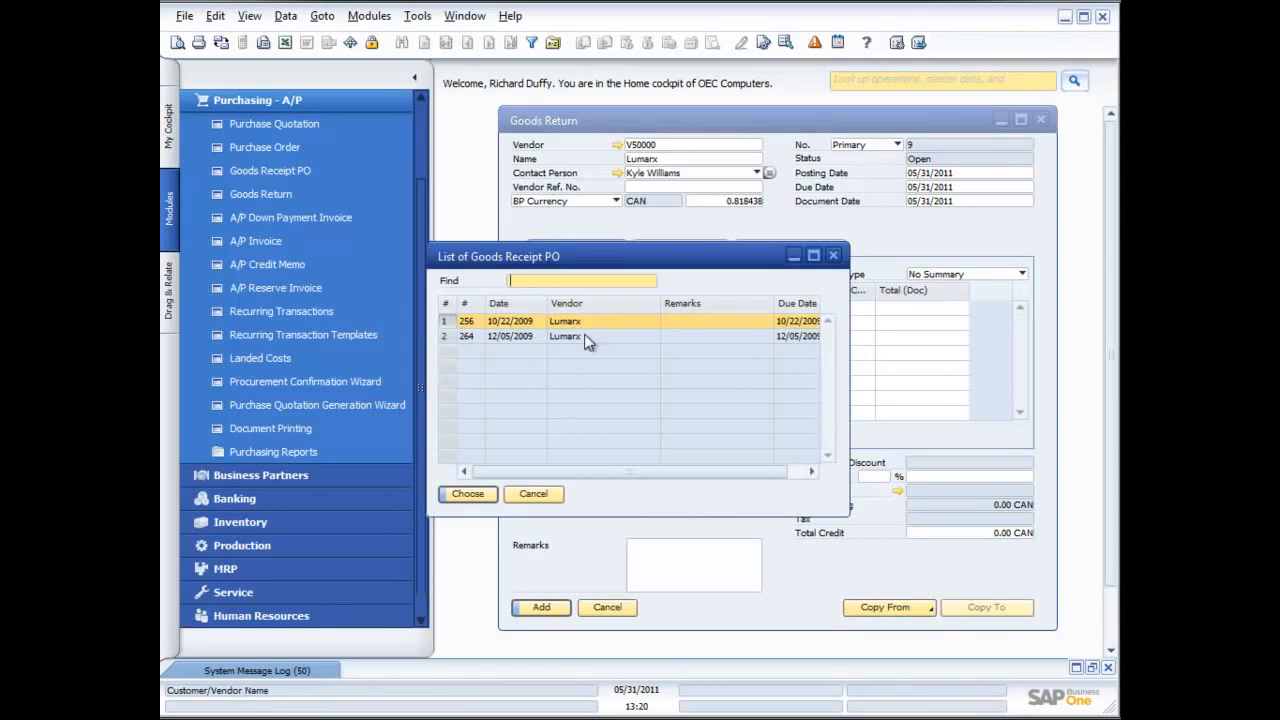
double_click(557, 338)
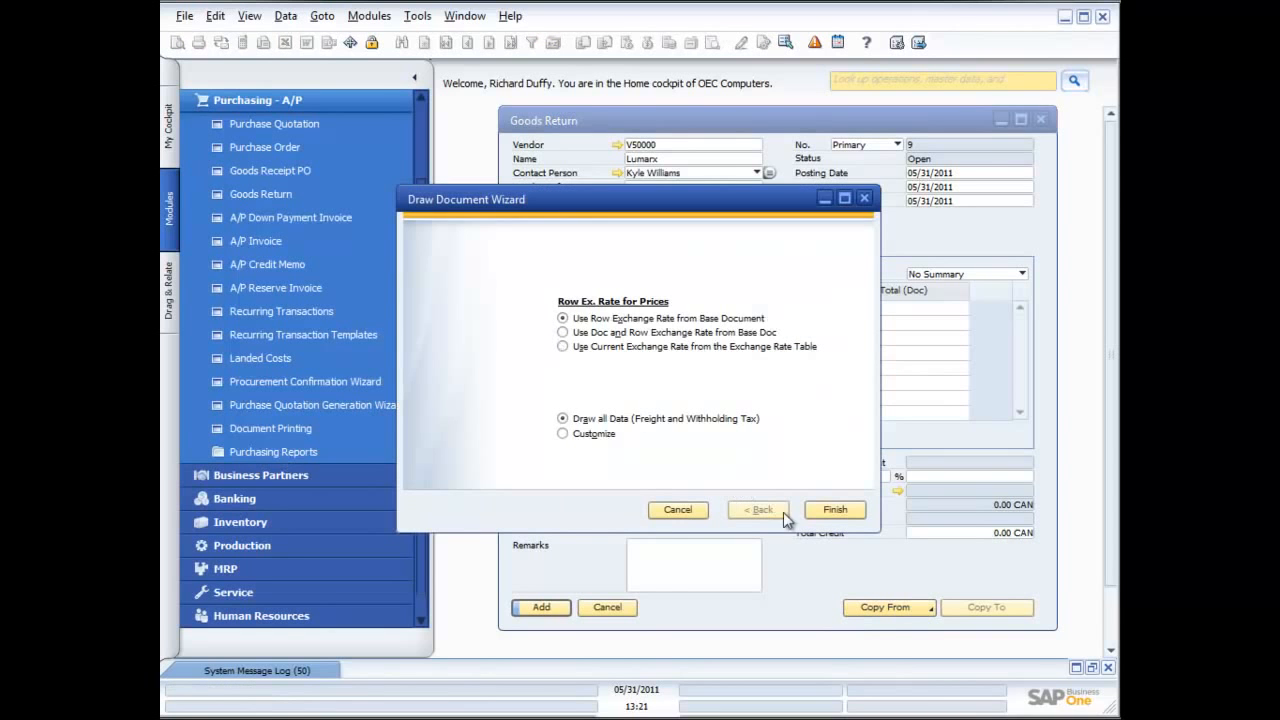
left_click(835, 510)
left_click(455, 366)
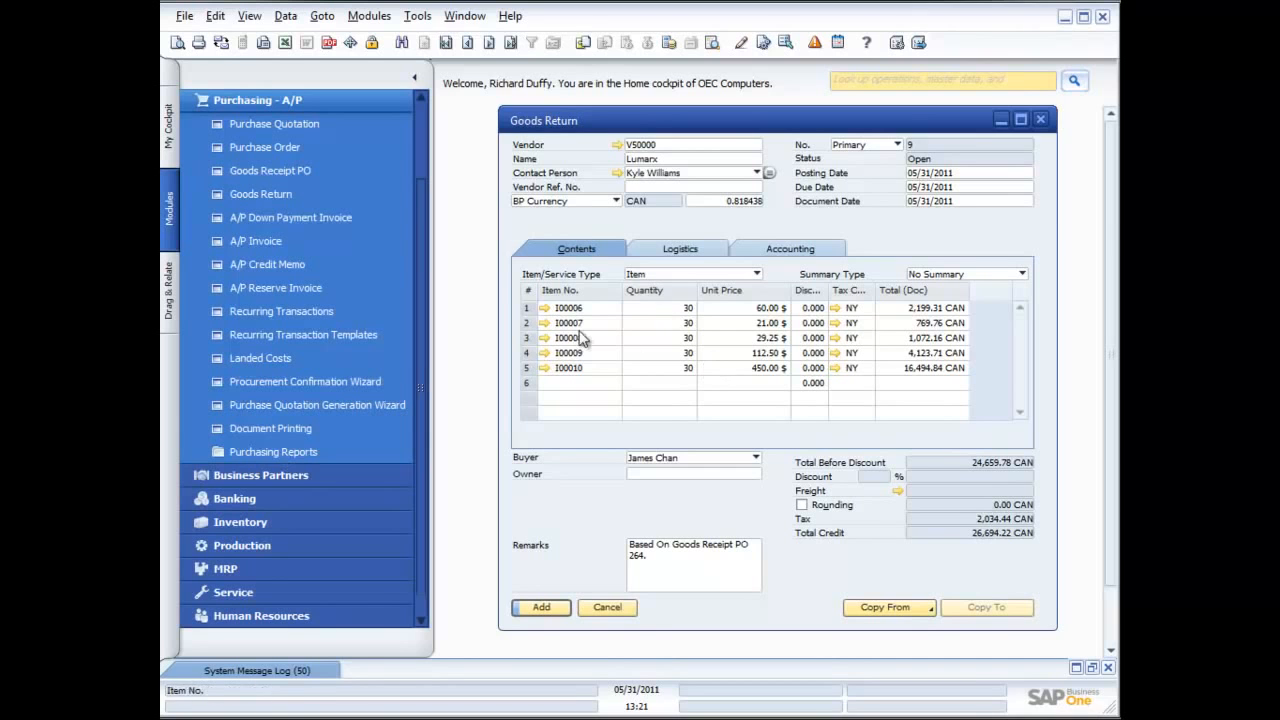
left_click(528, 325)
right_click(530, 327)
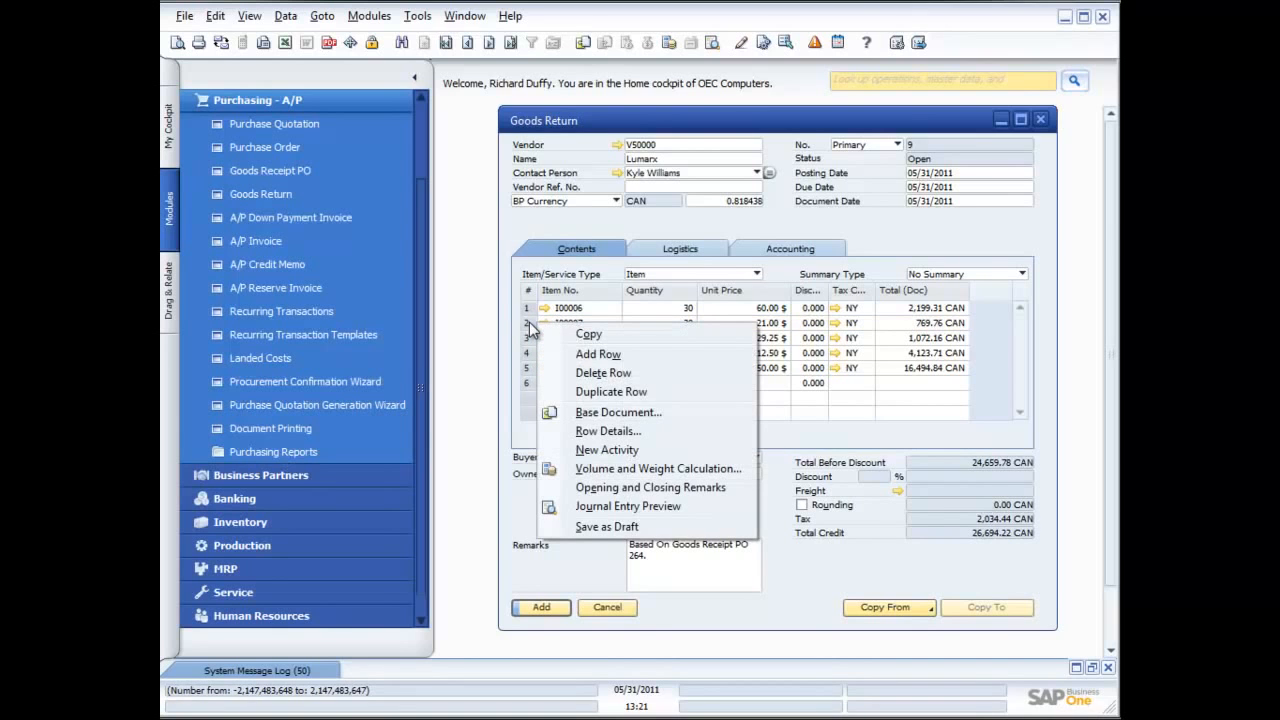
left_click(920, 250)
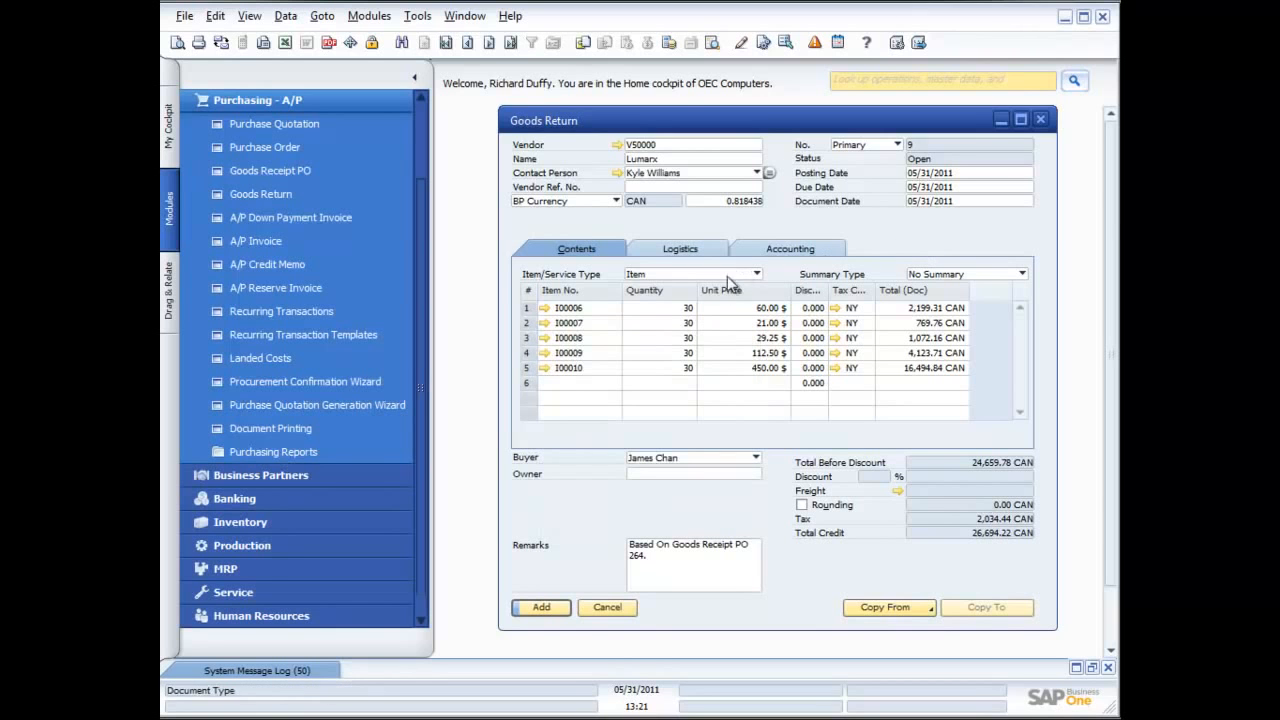
left_click(527, 325)
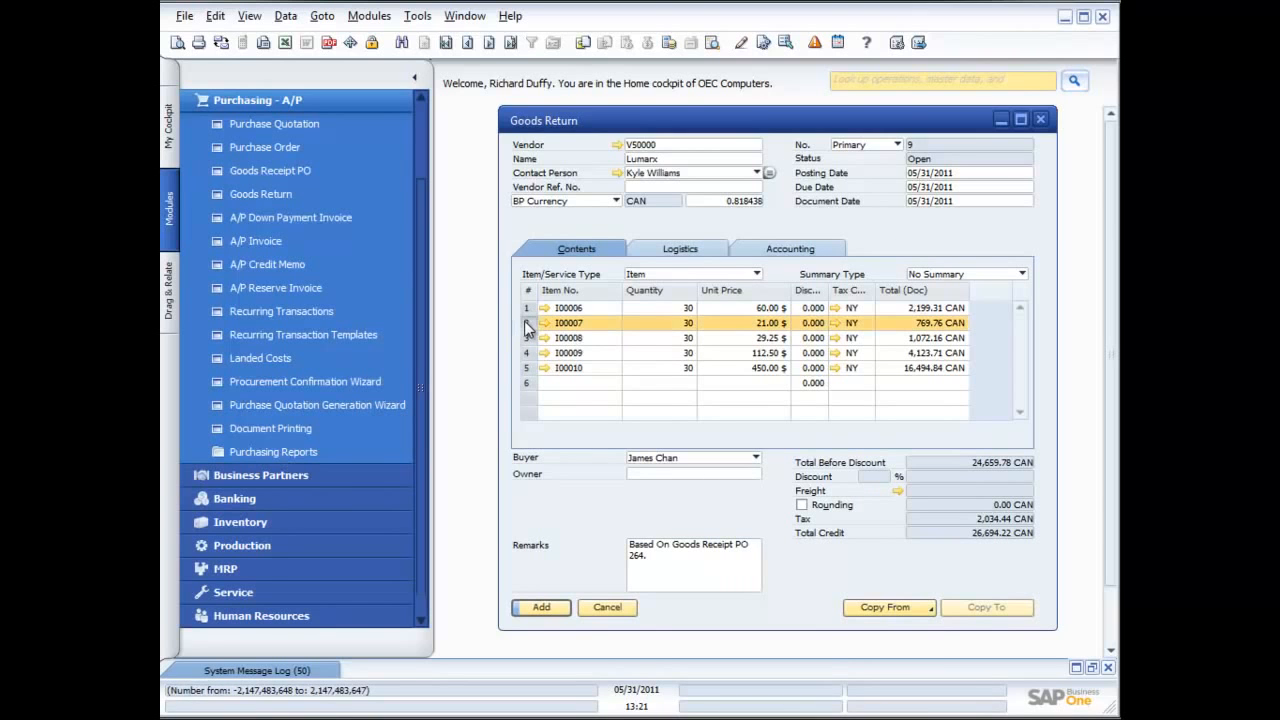
left_click(528, 367)
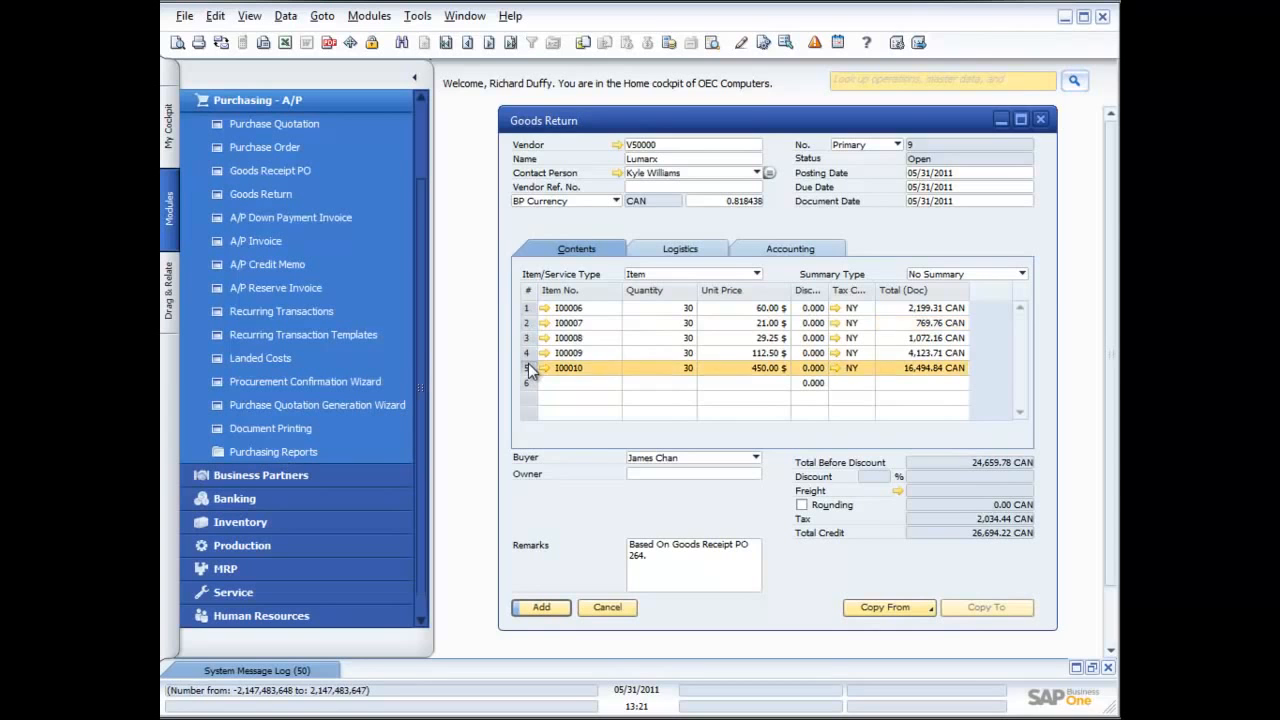
Delete the rows for items I00007, I00008, I00009 and I00010 from the goods return
left_click(533, 320)
right_click(533, 320)
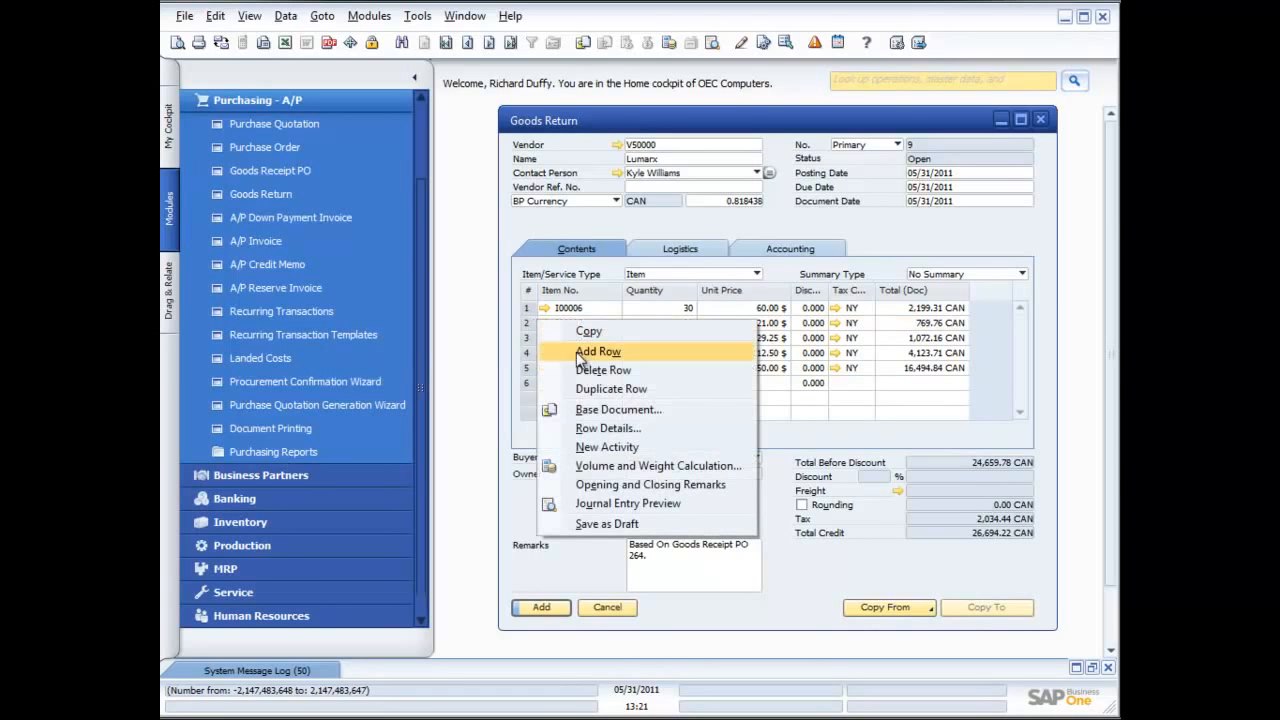
left_click(600, 372)
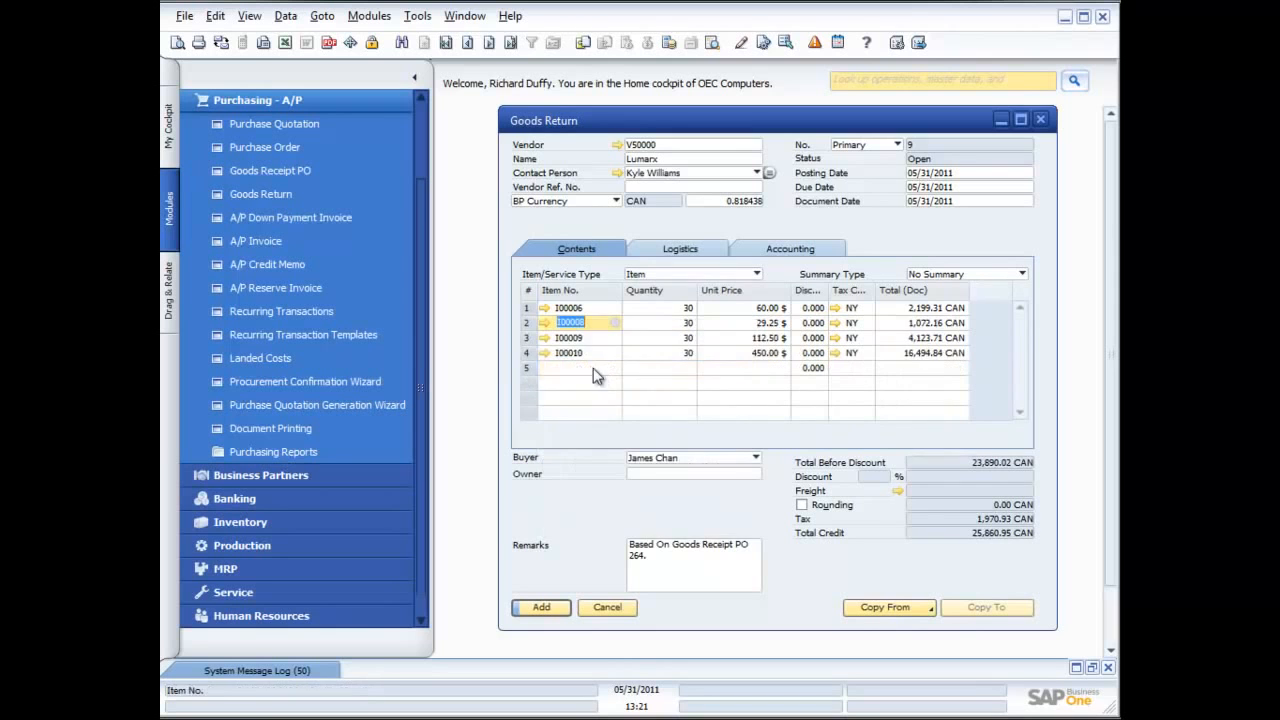
right_click(537, 320)
left_click(600, 371)
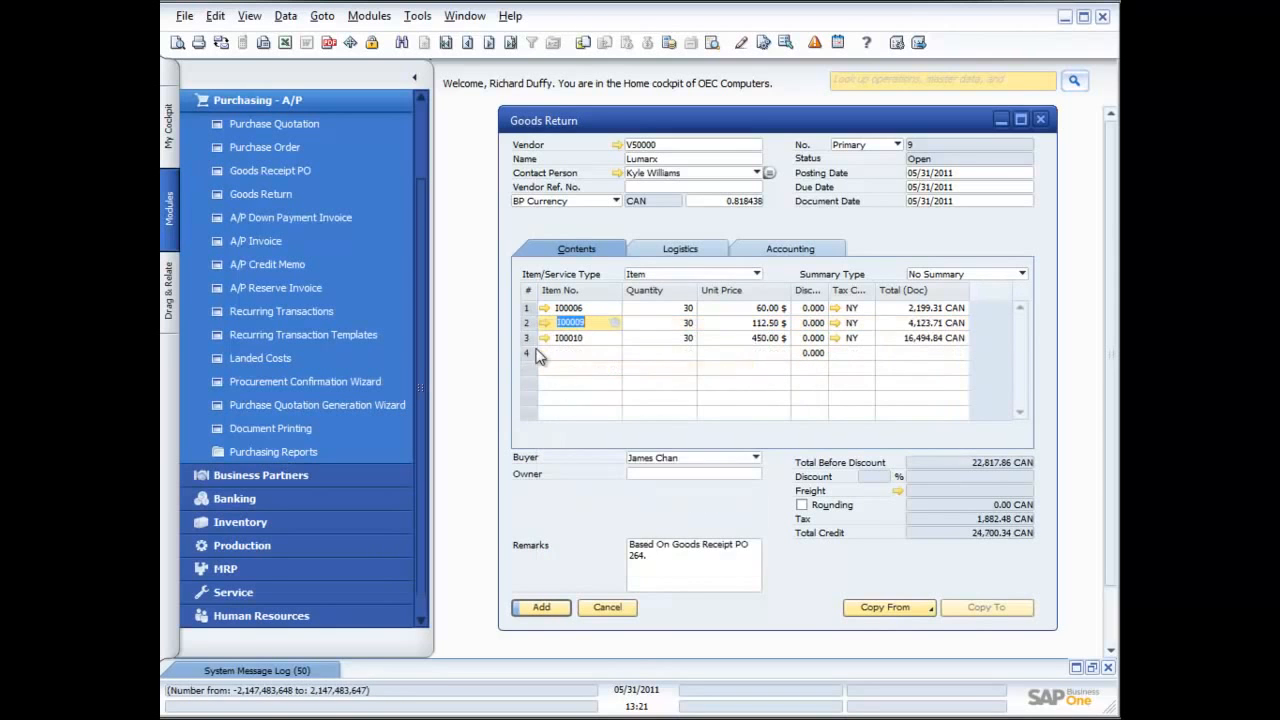
right_click(537, 320)
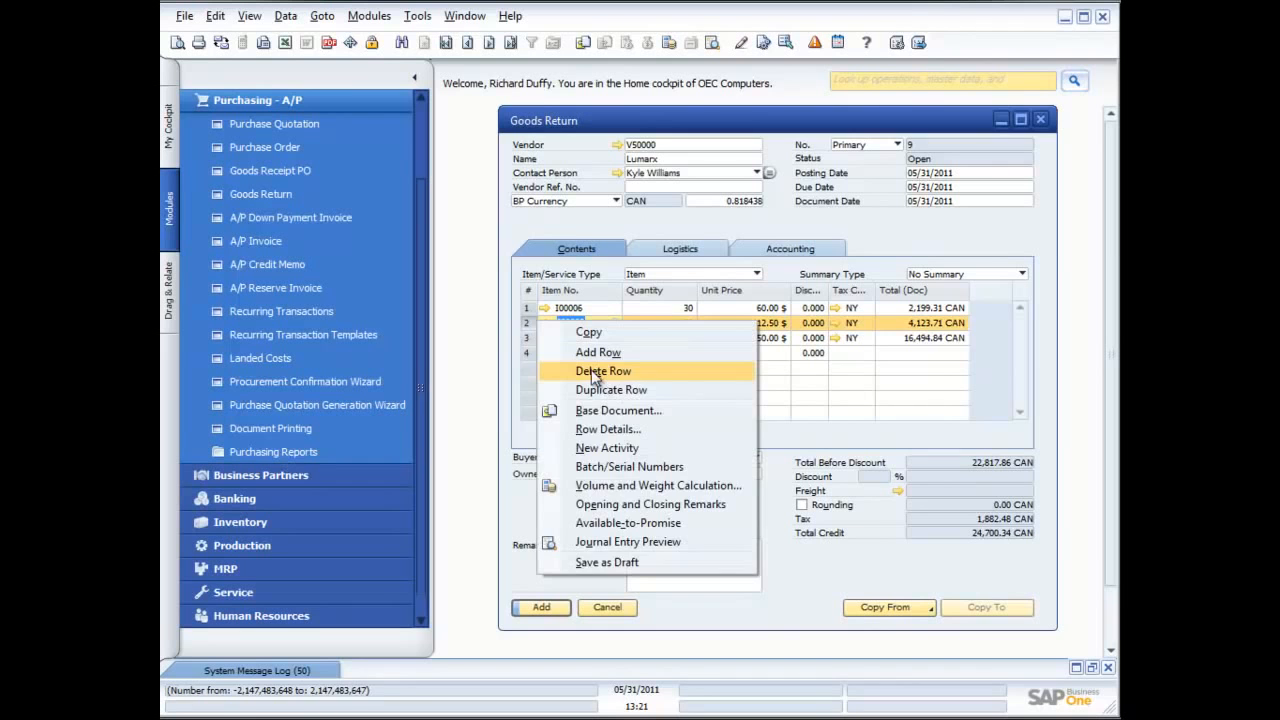
left_click(598, 372)
left_click(525, 320)
right_click(525, 320)
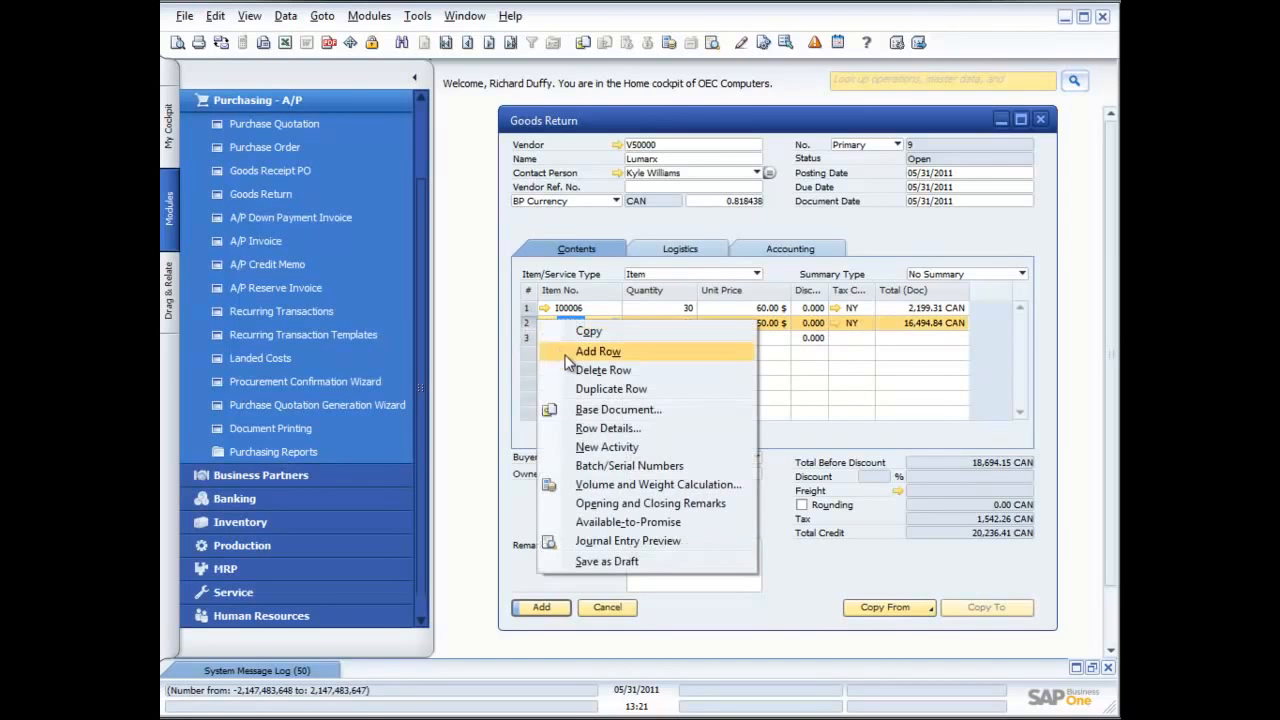
left_click(592, 370)
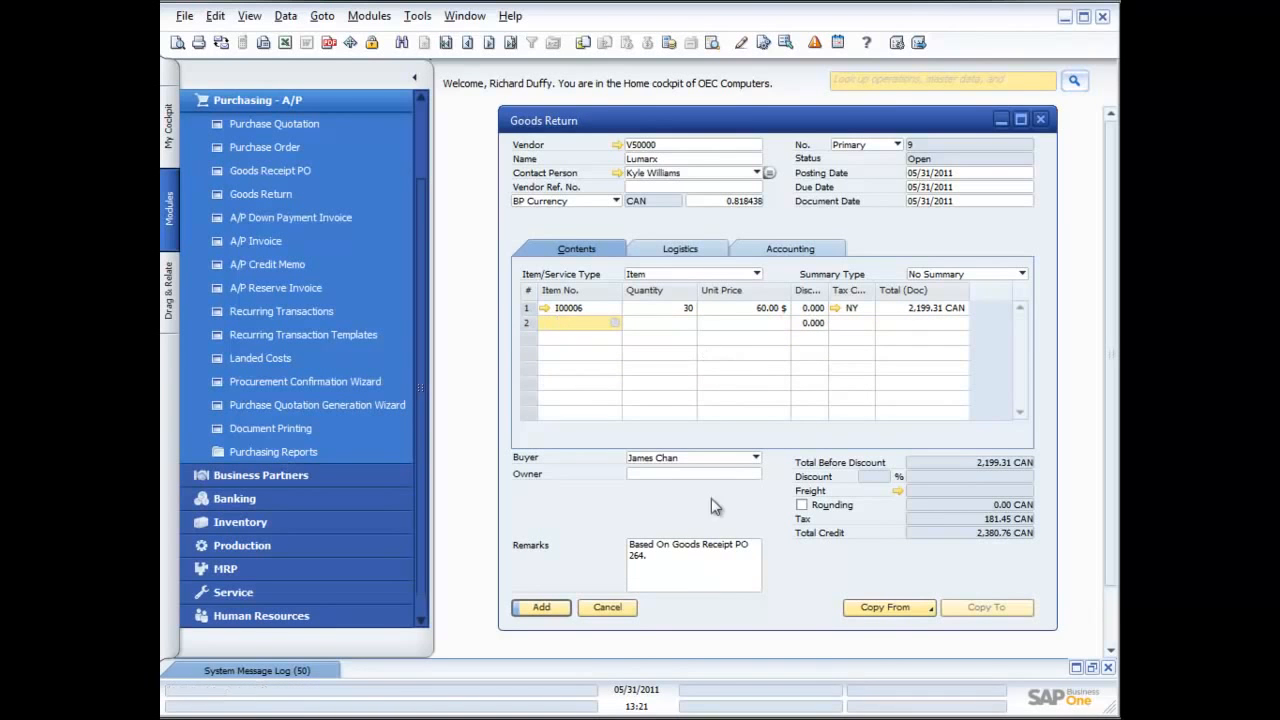
Add the goods return, accepting that it cannot be changed after adding
left_click(554, 610)
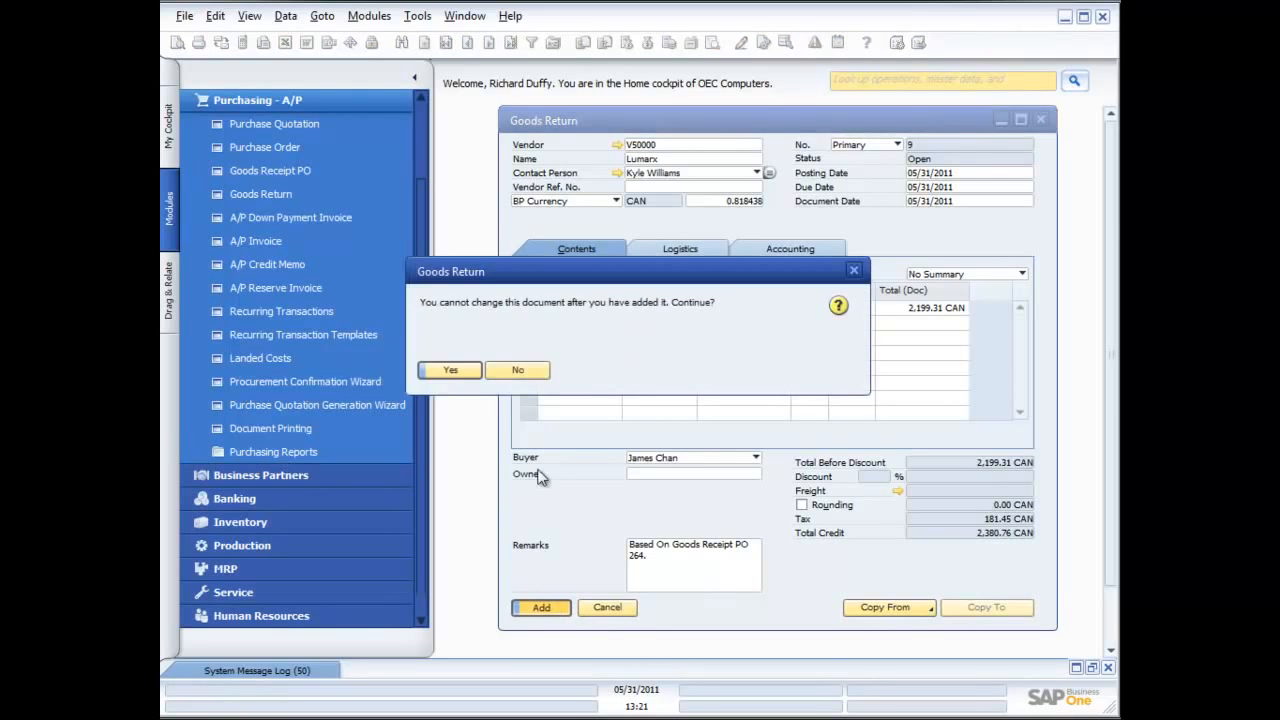
left_click(468, 372)
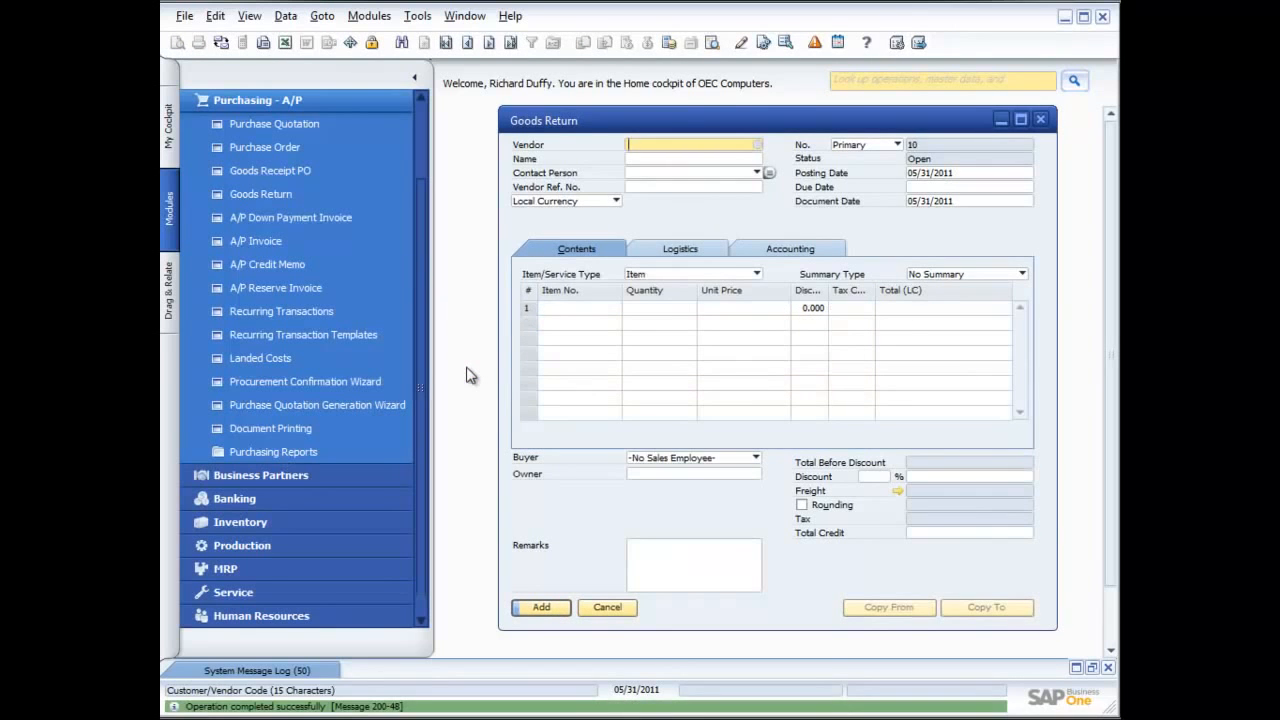